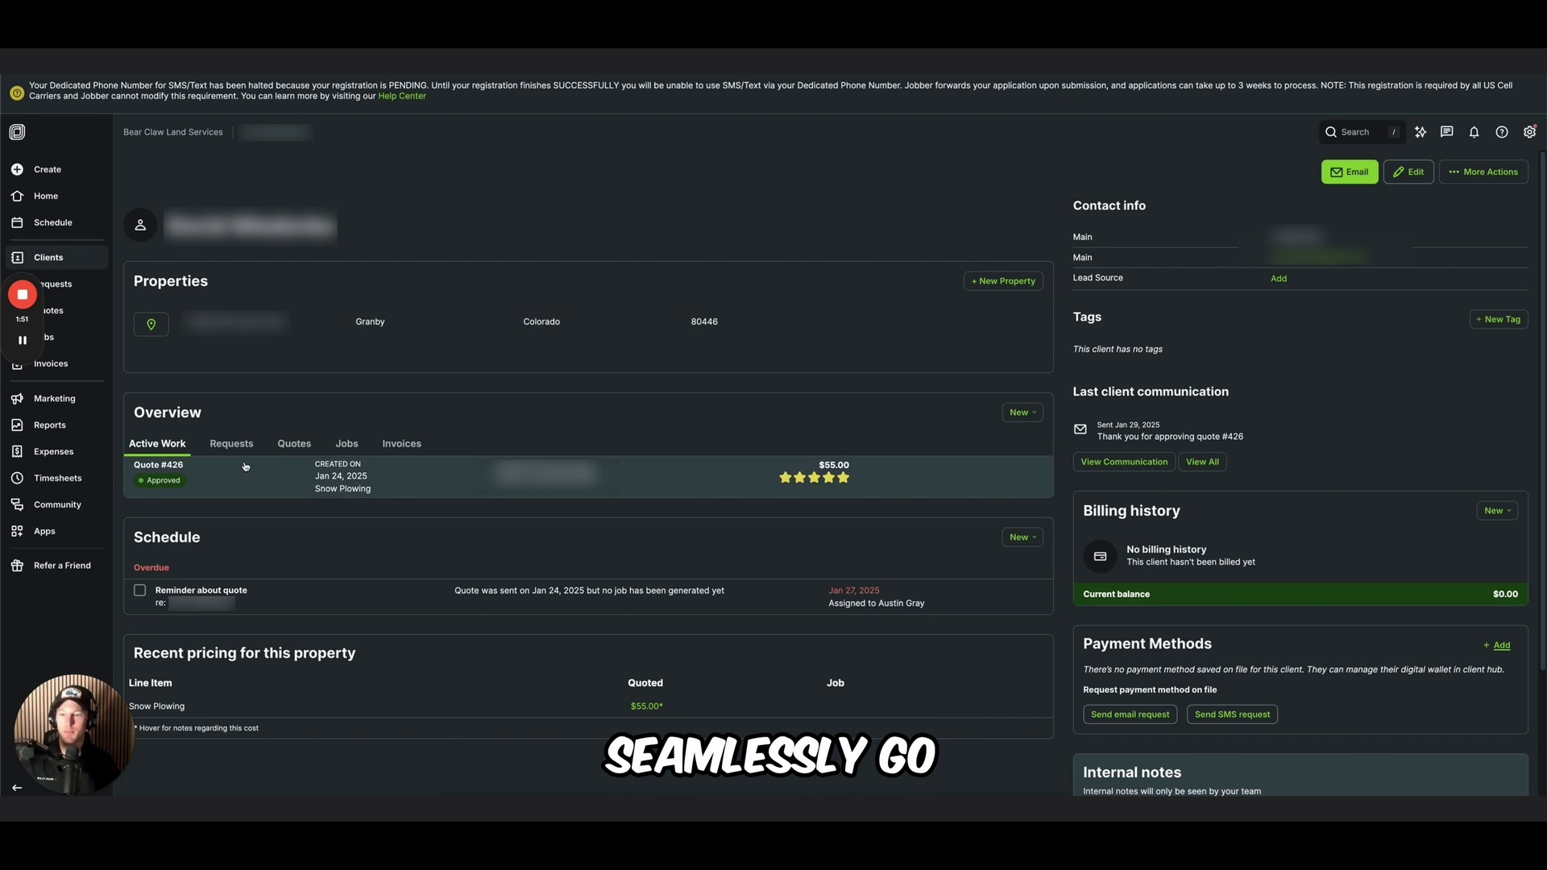
# - Convert quote #426 into the job 'Snow Plowing Driveway', keeping Snow Plowing as project category
pyautogui.click(330, 475)
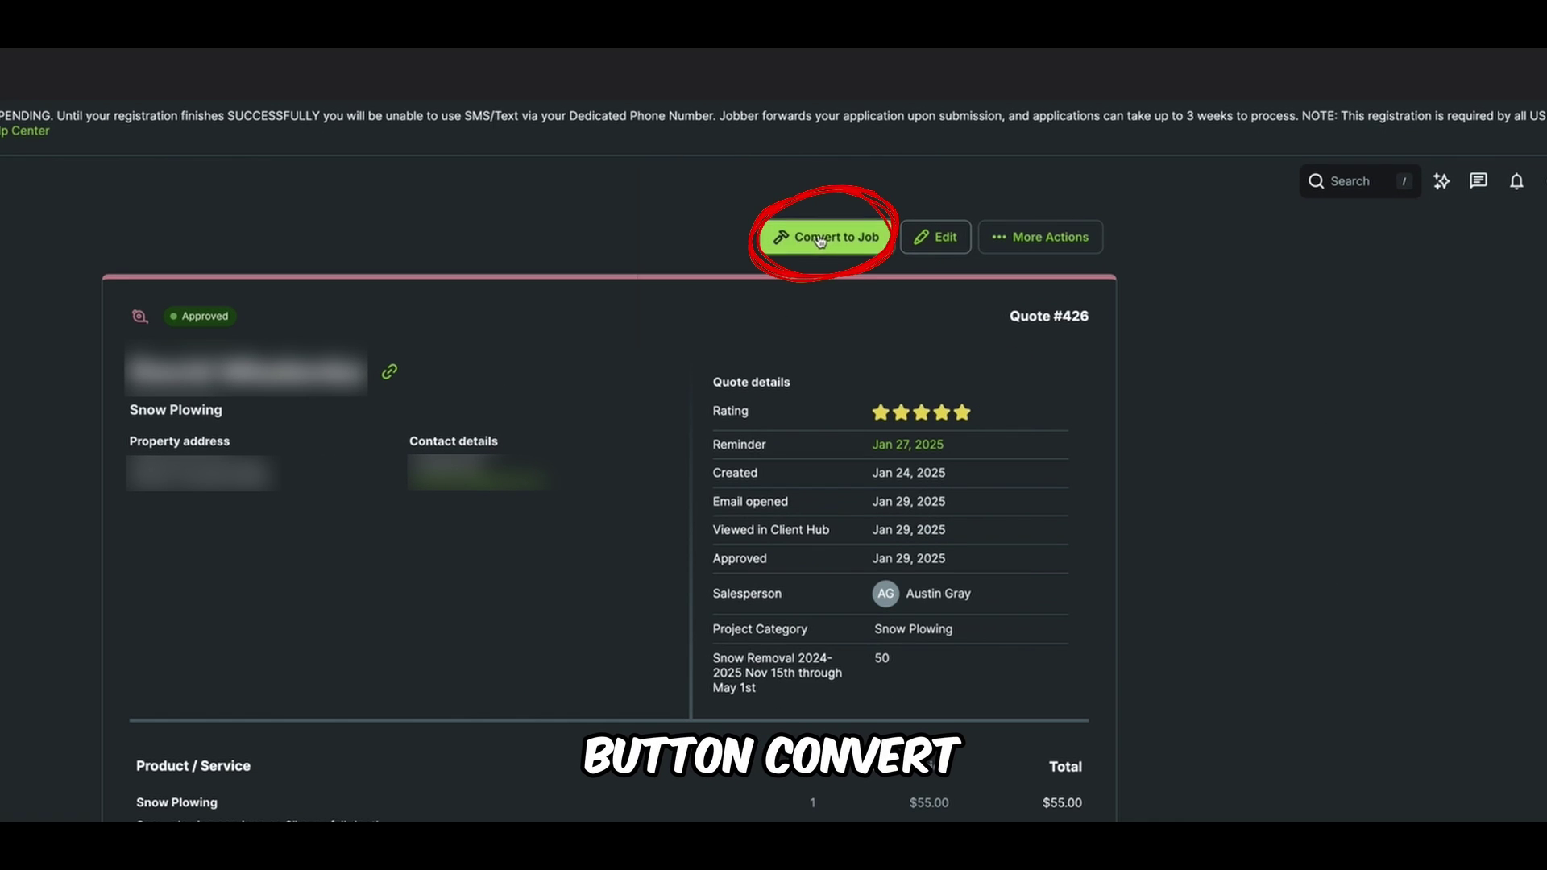
pyautogui.click(820, 241)
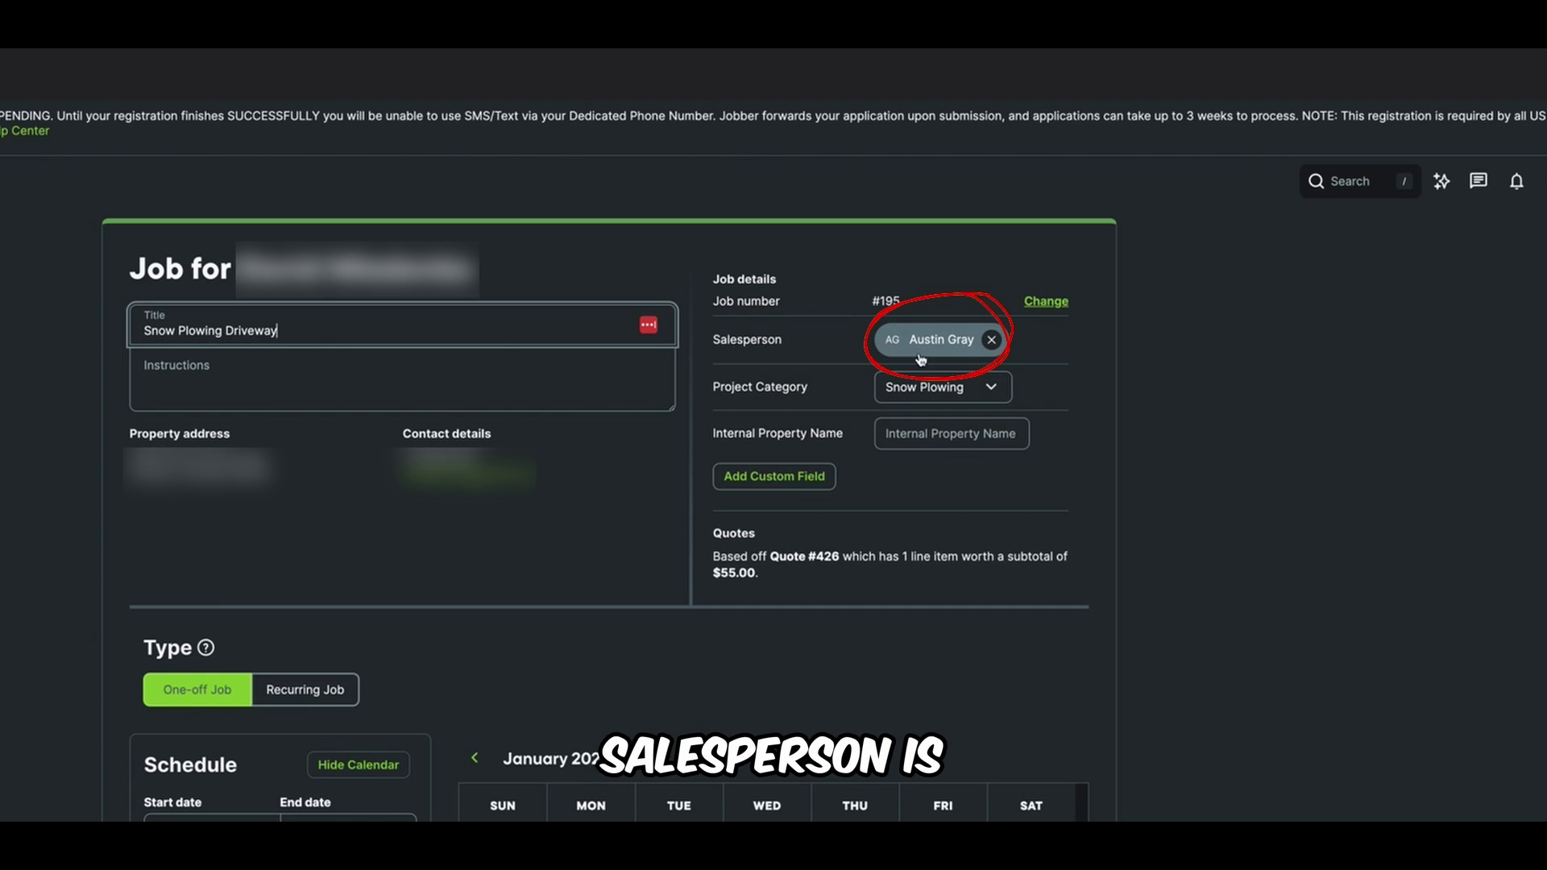
pyautogui.click(951, 388)
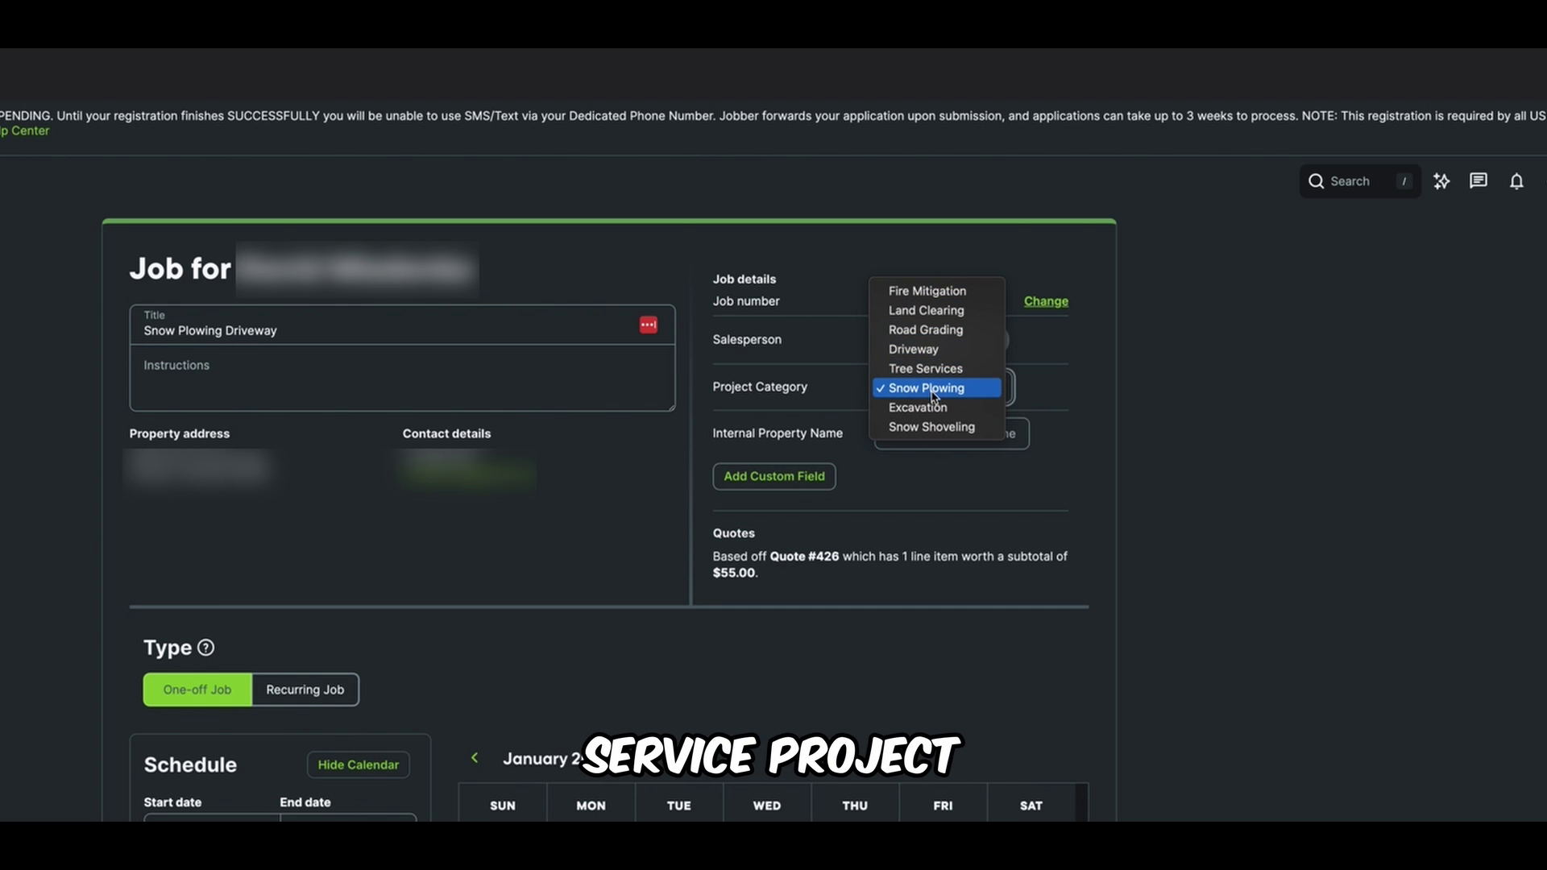
pyautogui.click(933, 394)
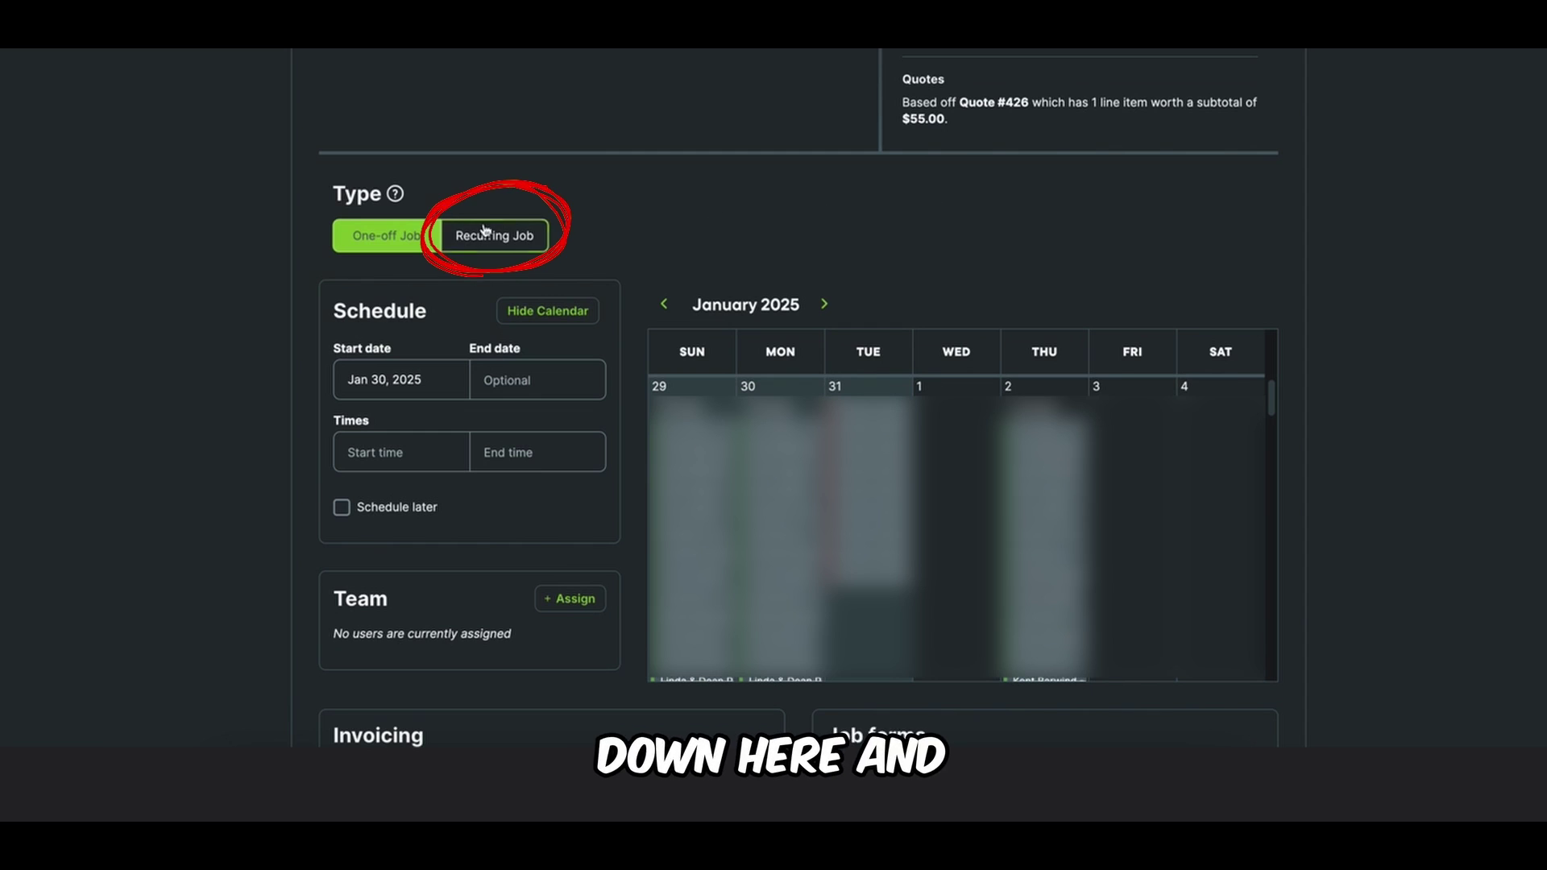
# - Make the job recurring from Jan 30, 2025 for 4 months, giving 18 visits through May 29
pyautogui.click(485, 232)
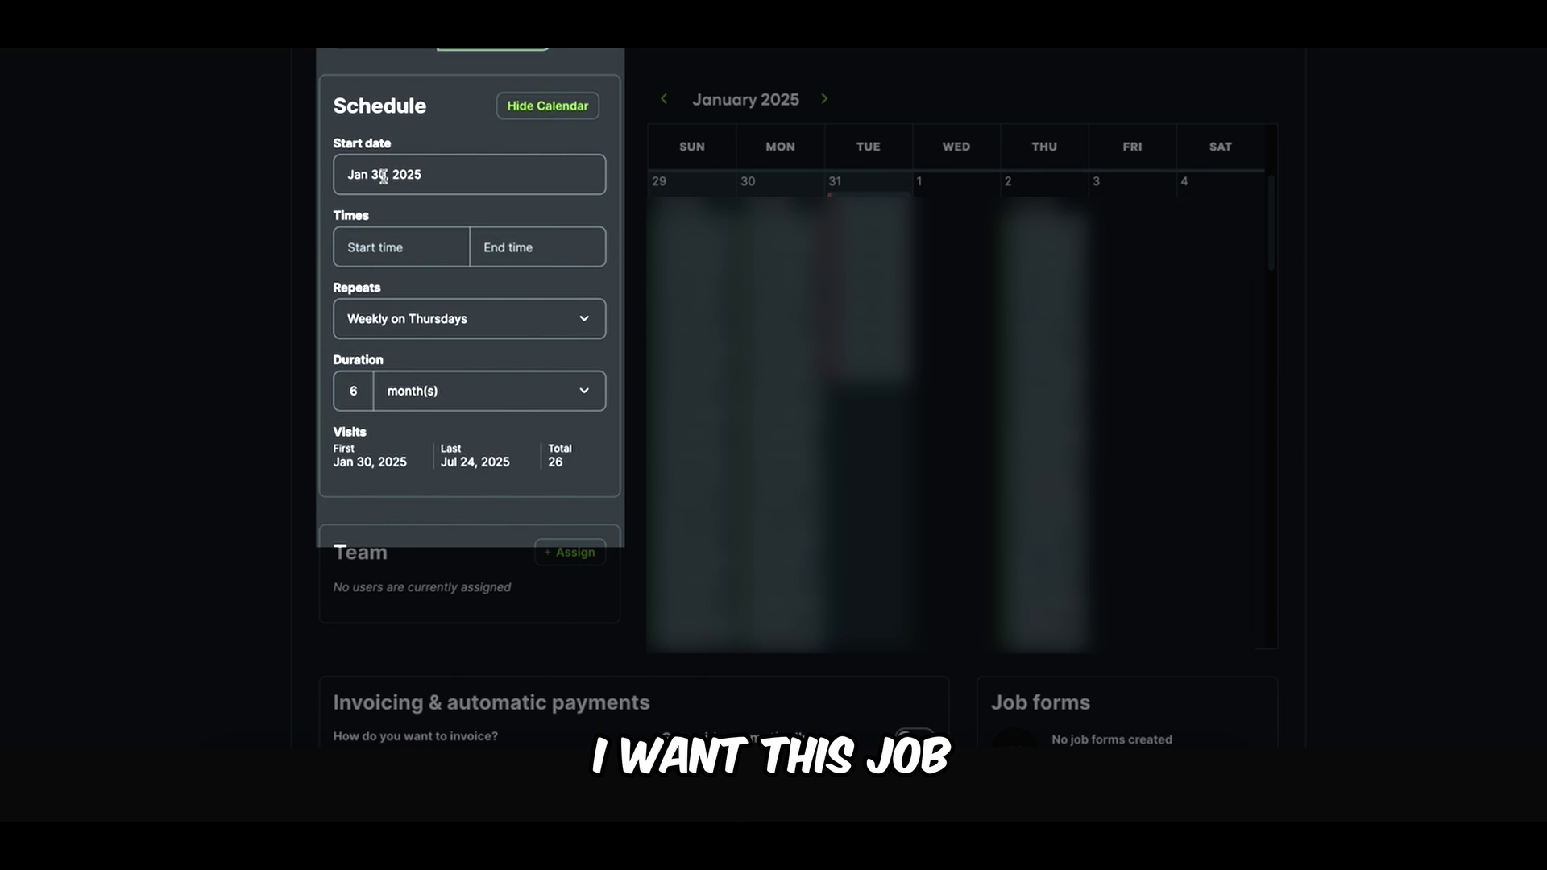
pyautogui.click(384, 177)
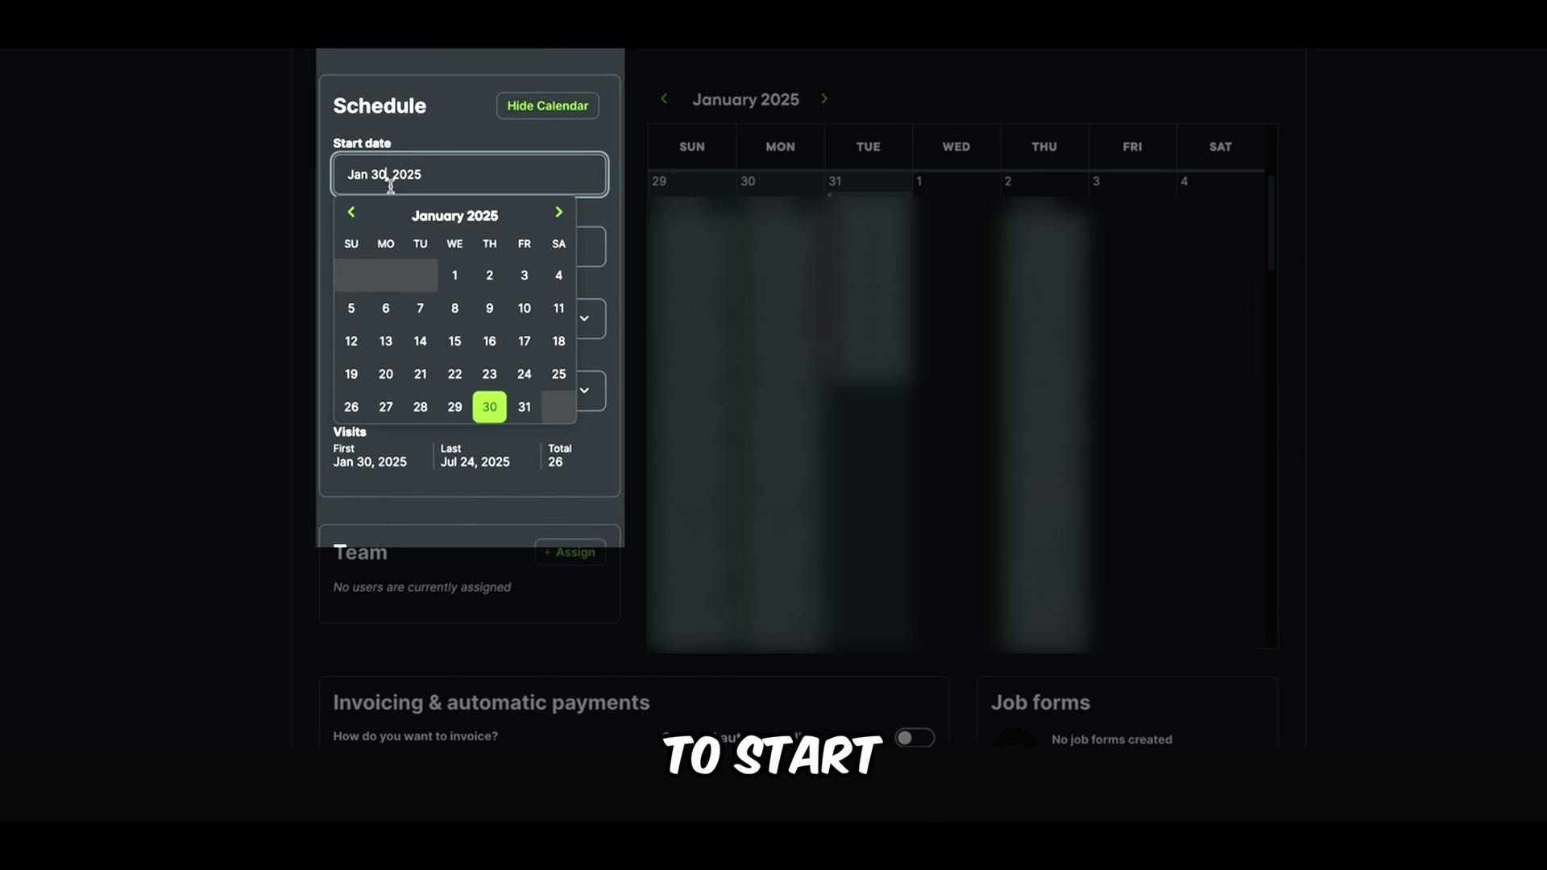
pyautogui.click(490, 409)
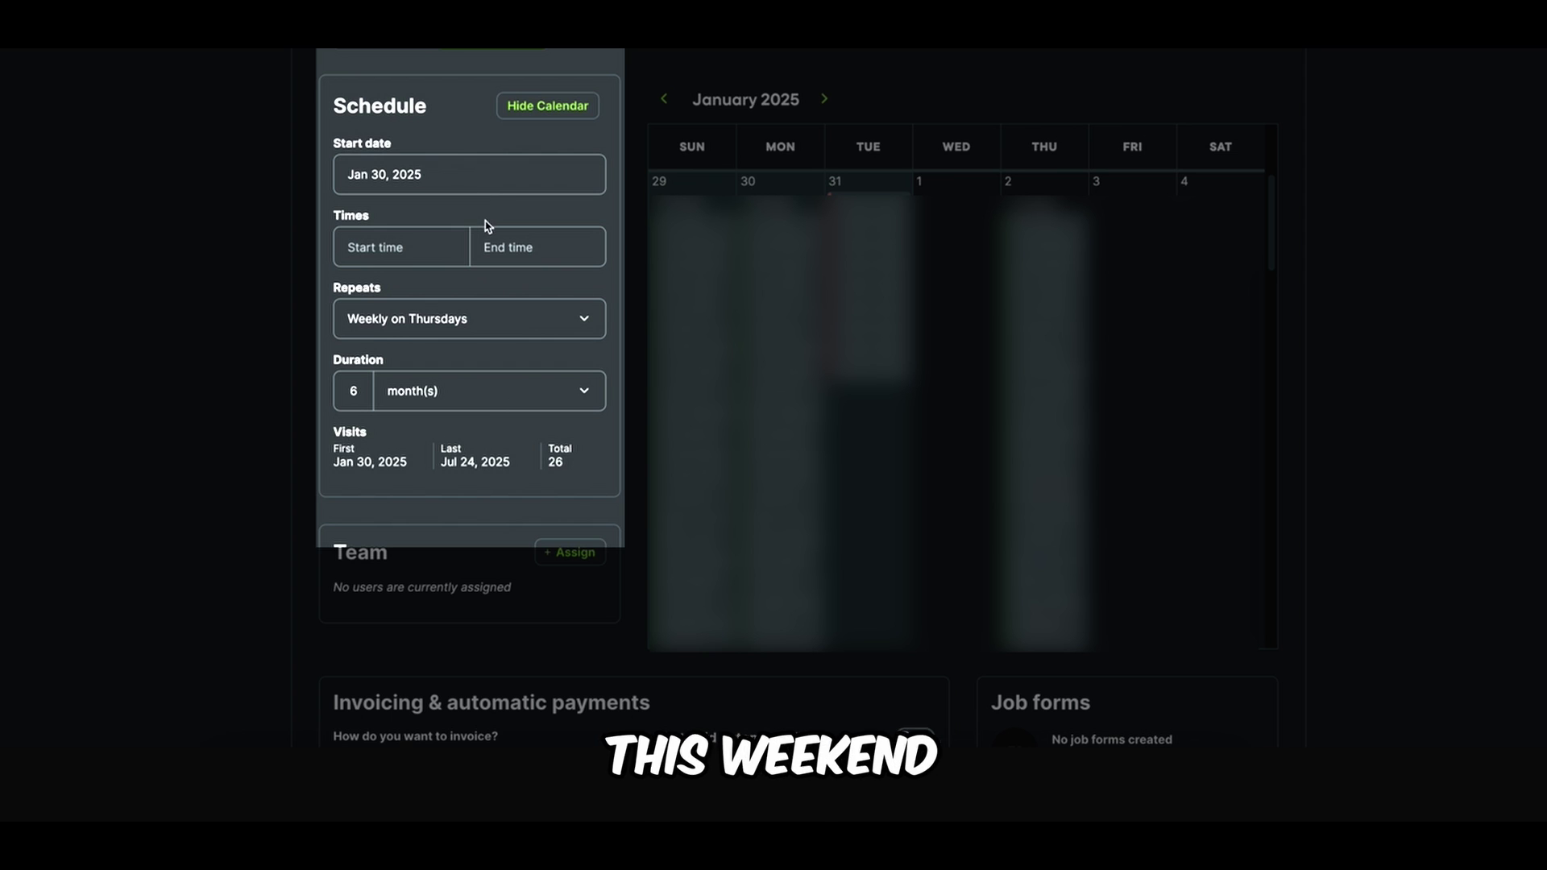
pyautogui.scroll(-1, 432, 228)
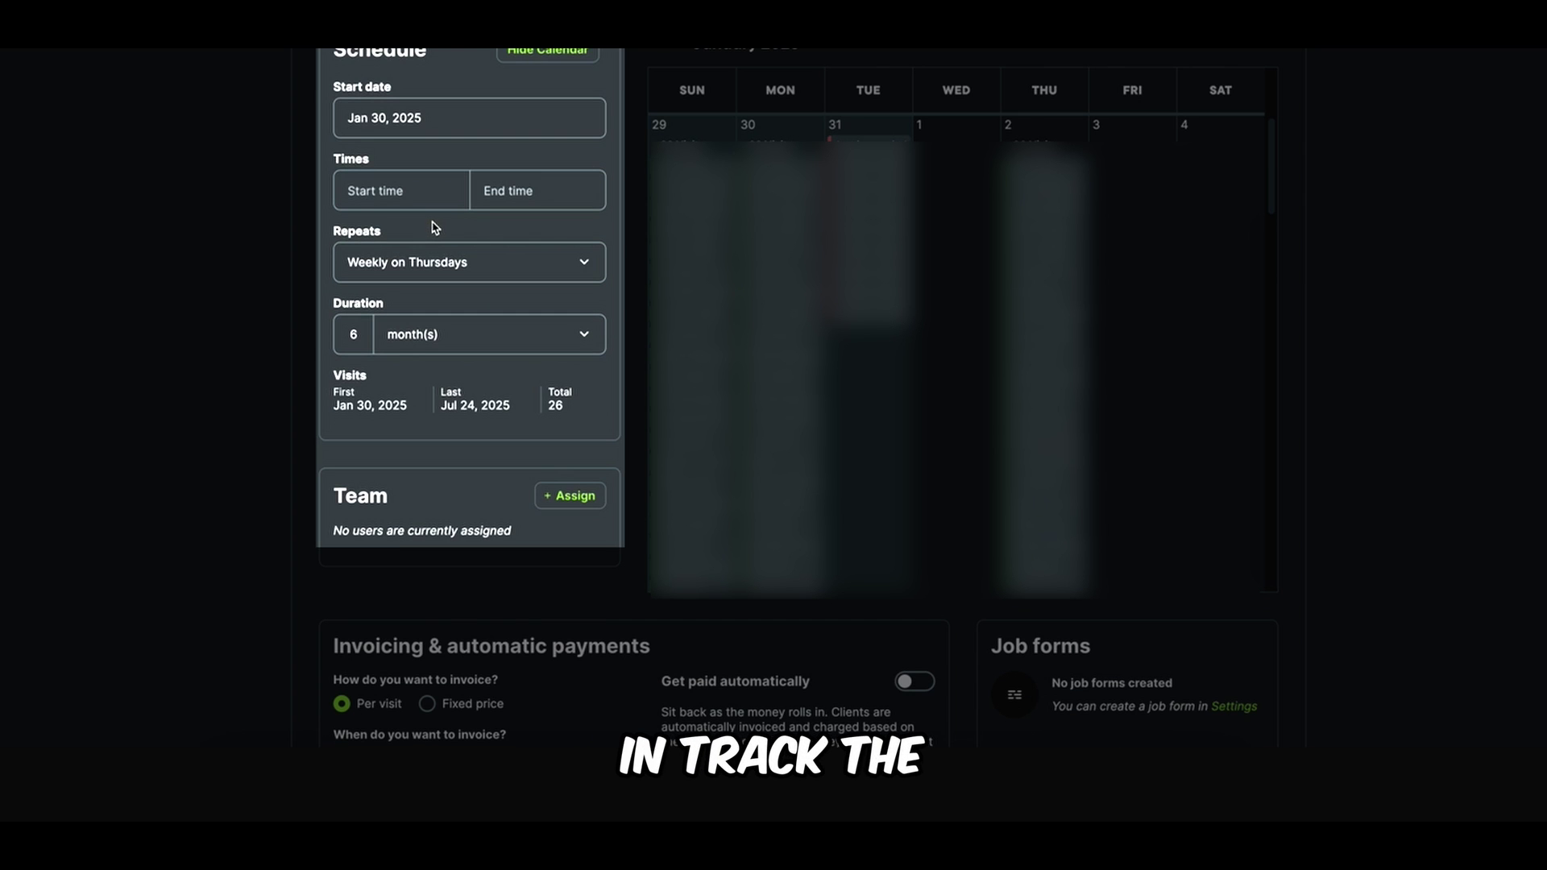
pyautogui.scroll(-1, 444, 228)
pyautogui.click(473, 283)
pyautogui.click(460, 283)
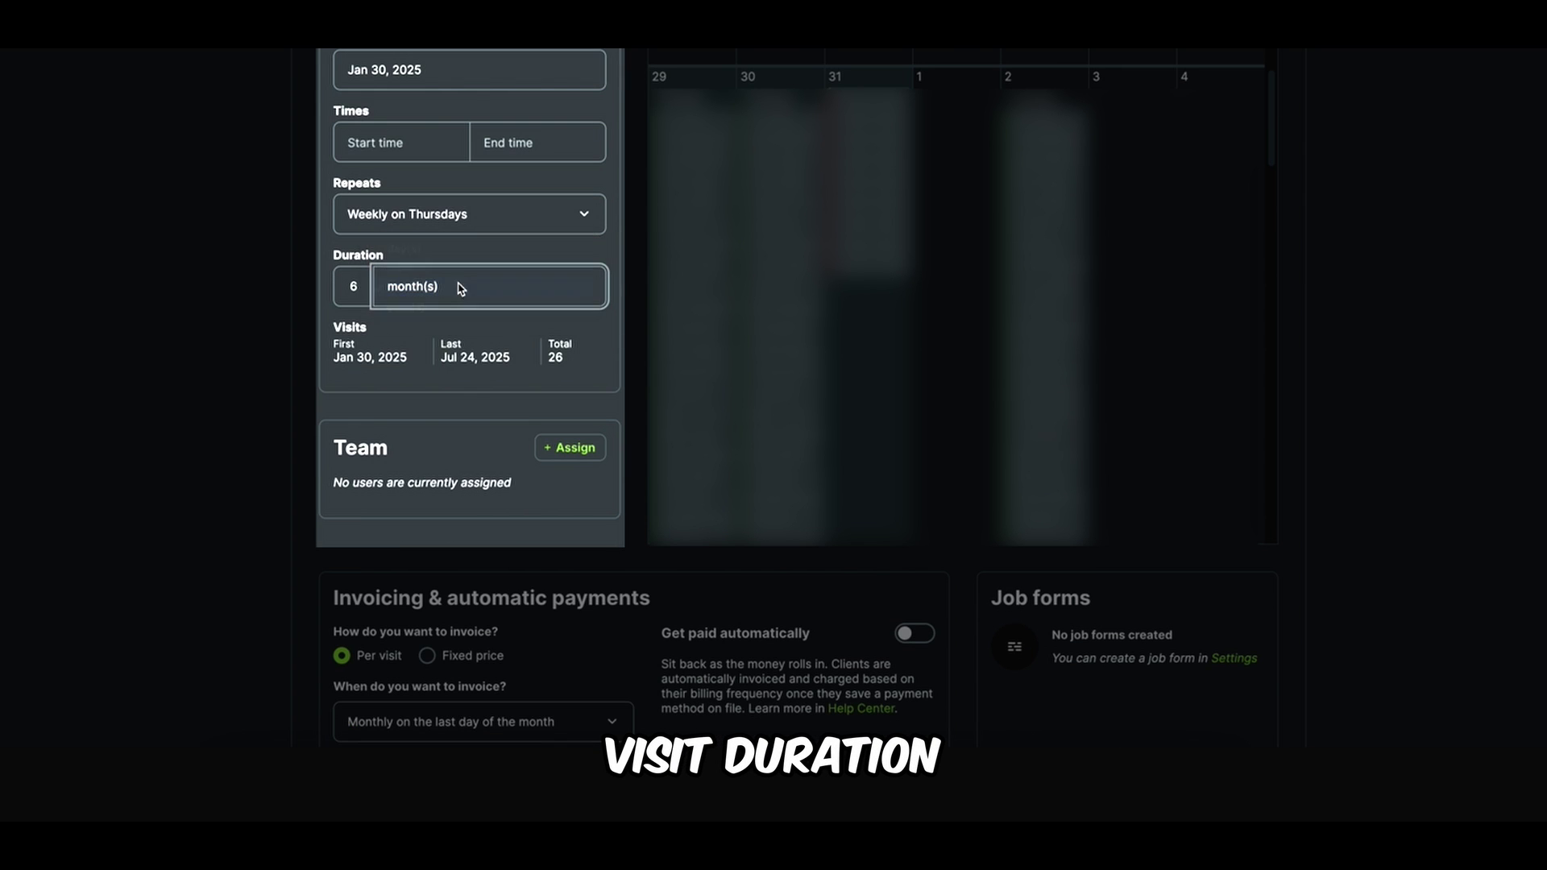
pyautogui.doubleClick(354, 286)
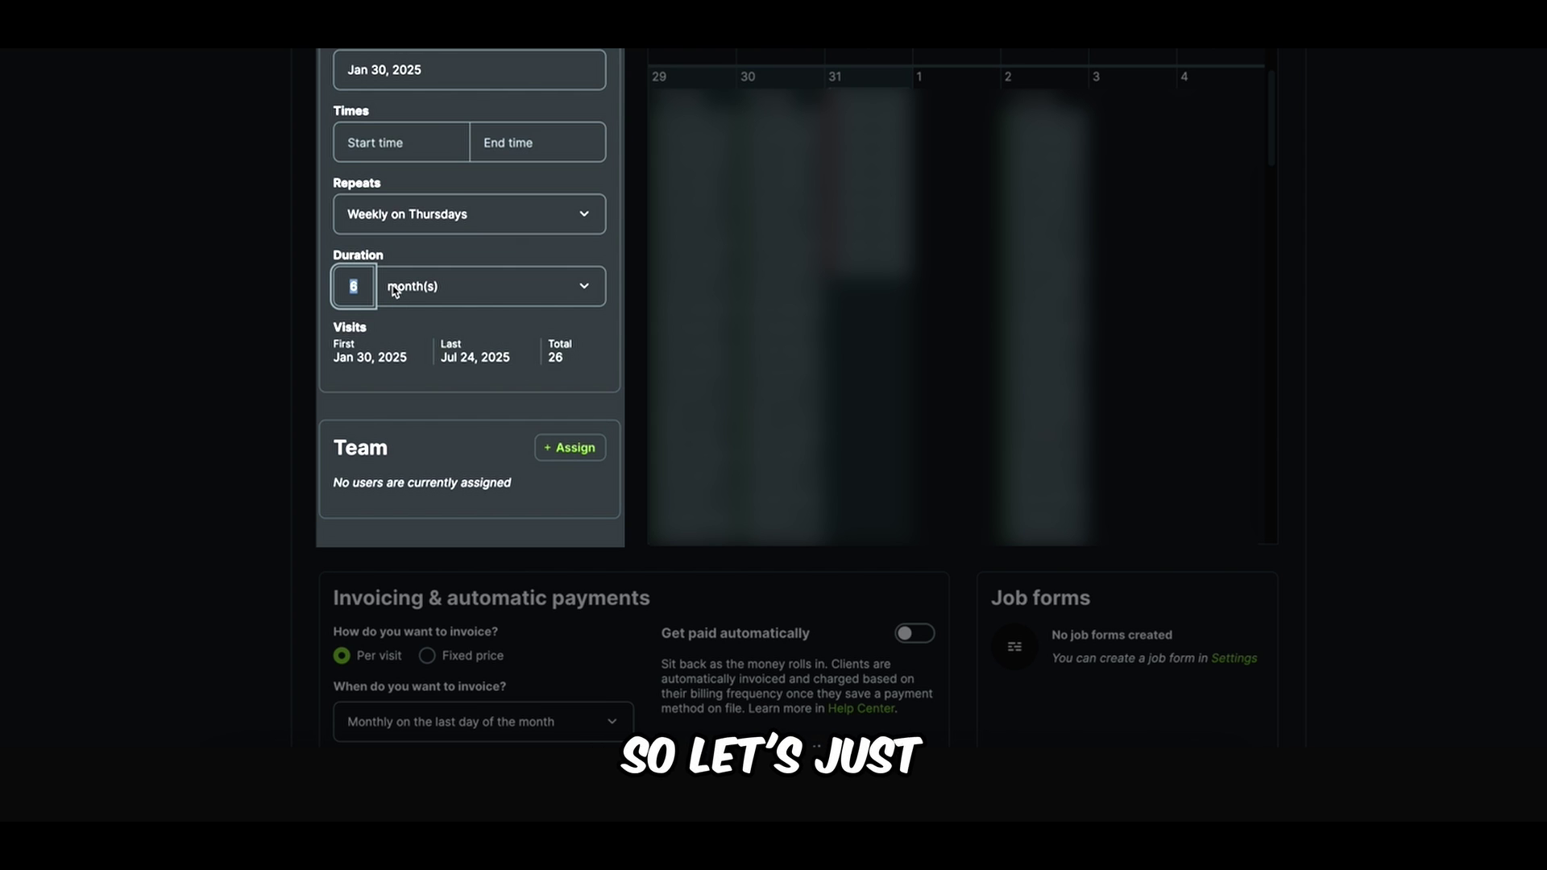
pyautogui.write('4')
pyautogui.click(309, 348)
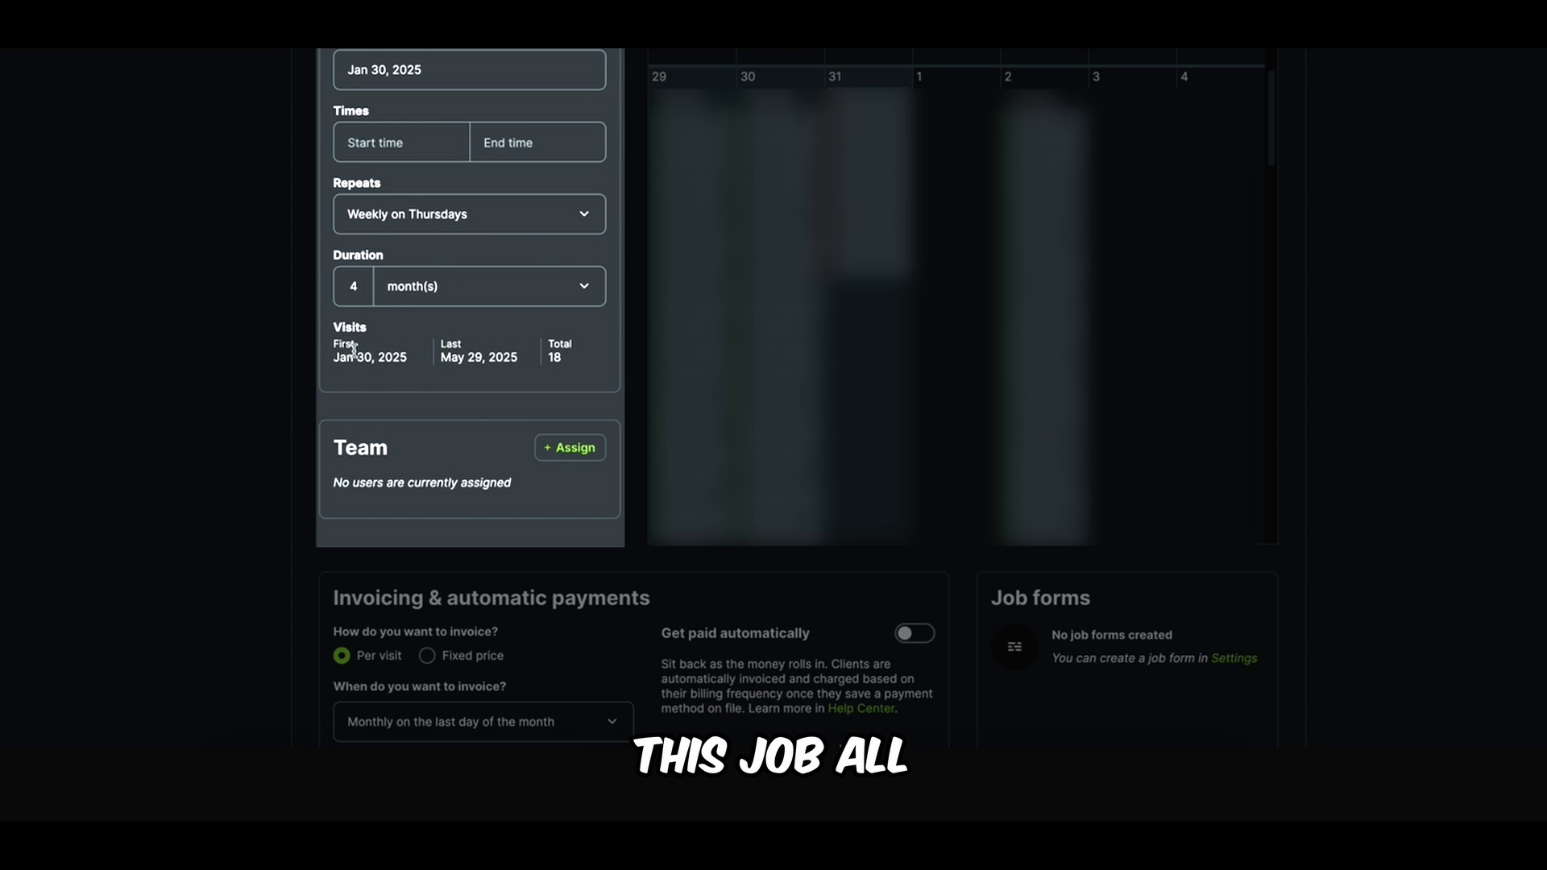
# - Assign a team member and set visits to repeat 'As needed - we won't prompt you'
pyautogui.click(545, 450)
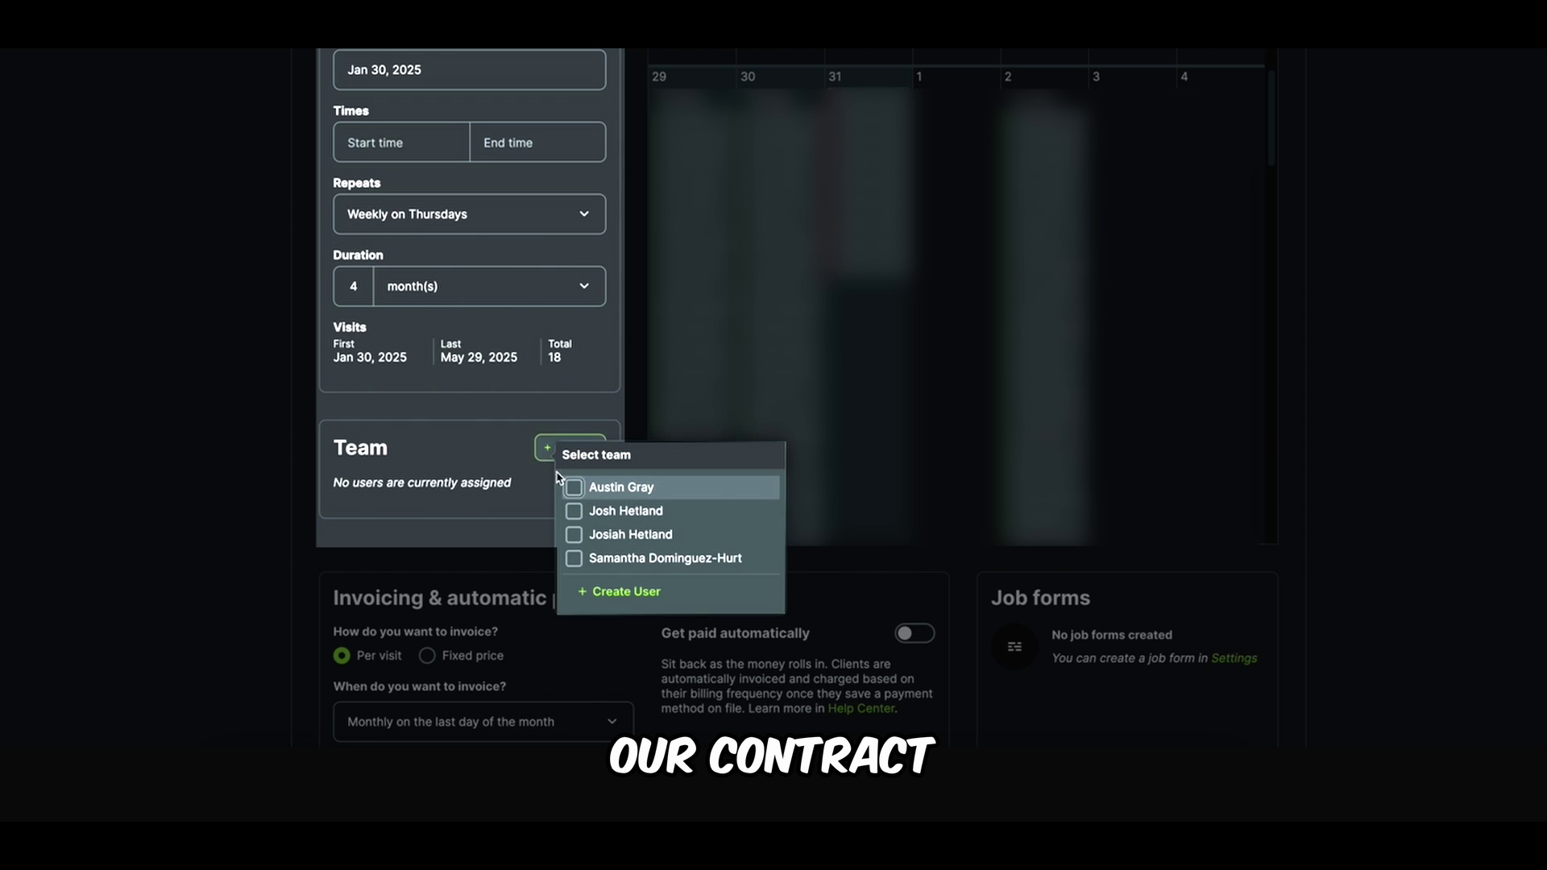
pyautogui.click(600, 496)
pyautogui.click(419, 192)
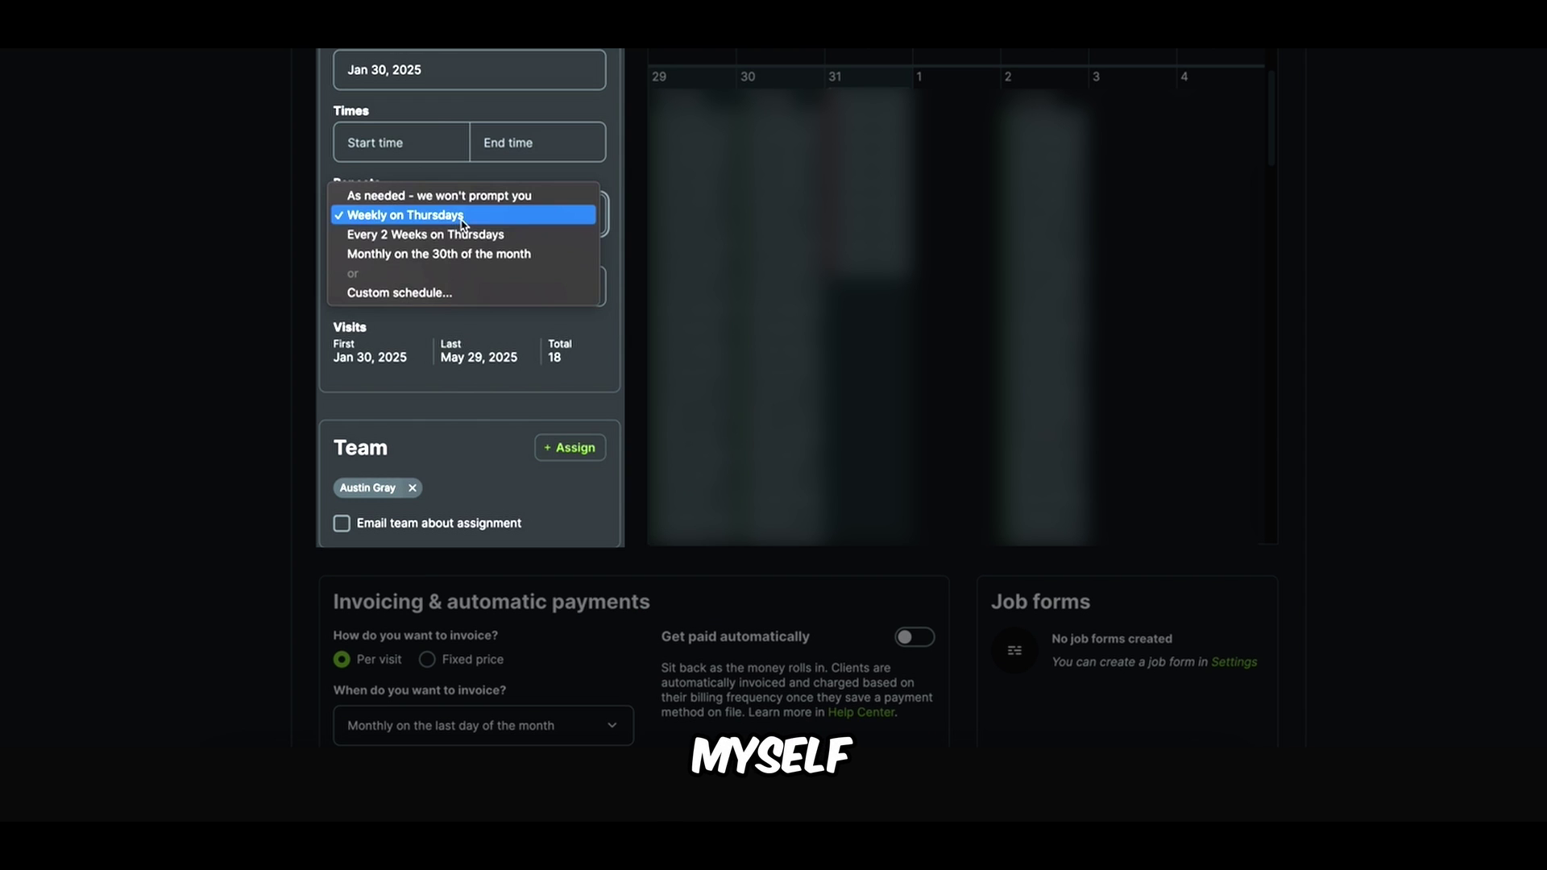
pyautogui.click(399, 199)
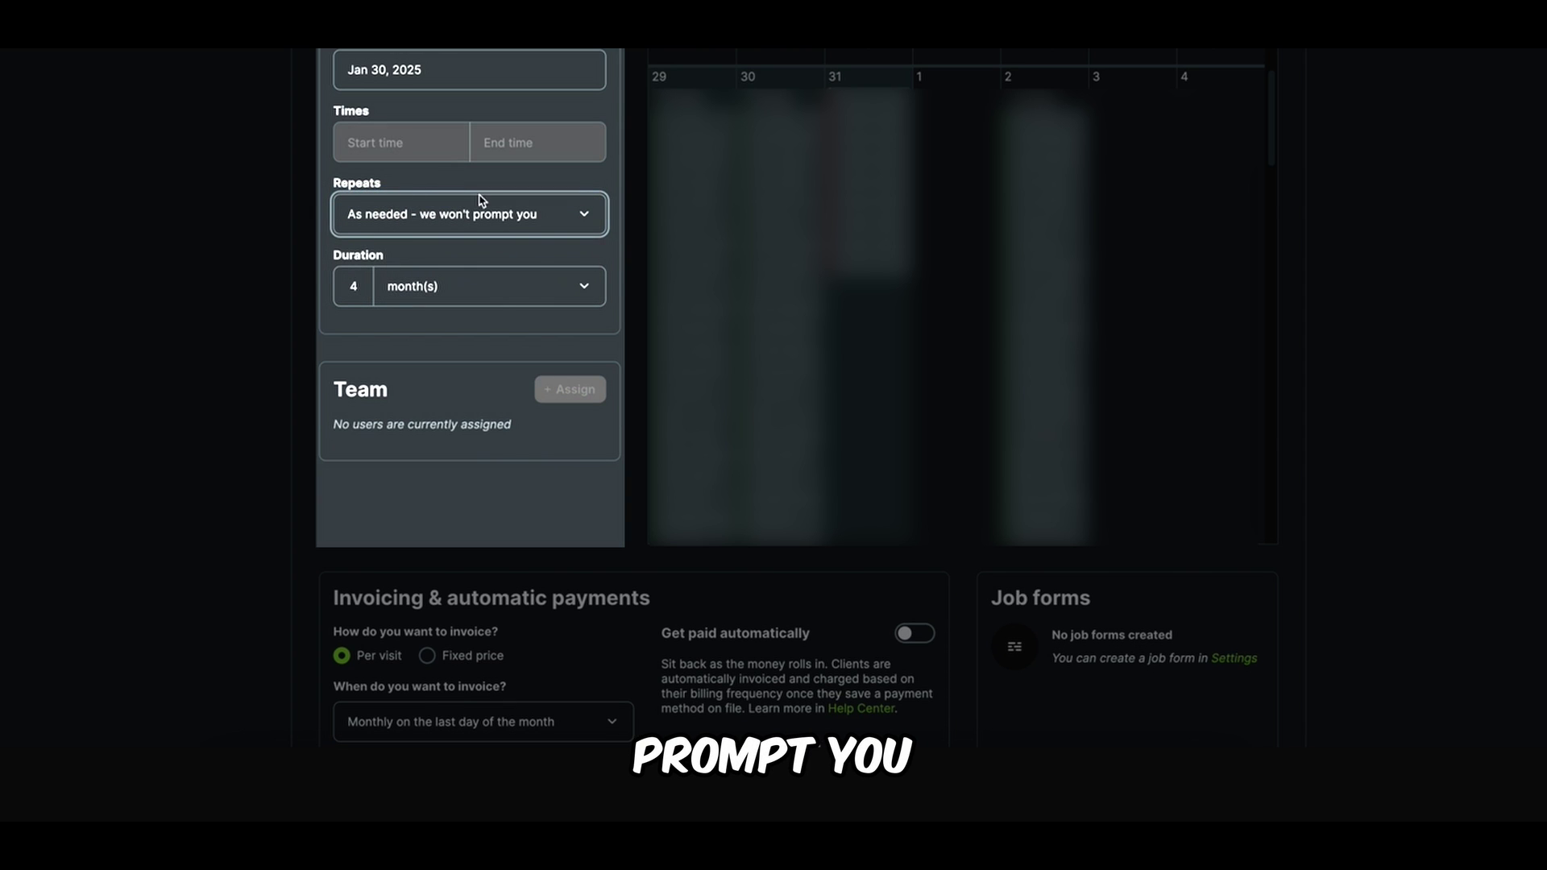
pyautogui.click(547, 216)
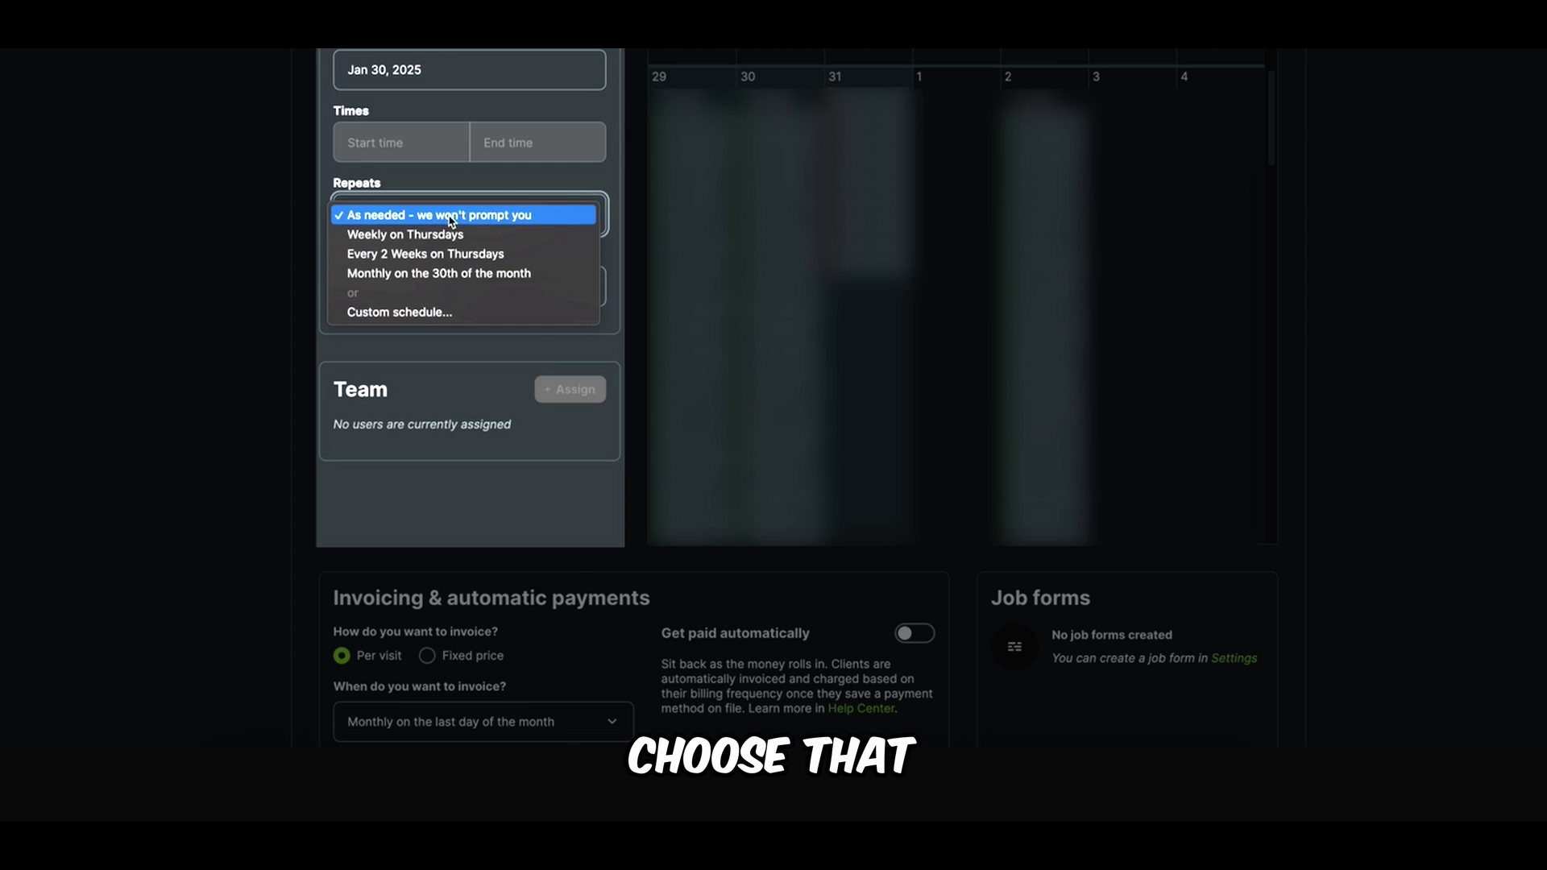
pyautogui.click(361, 211)
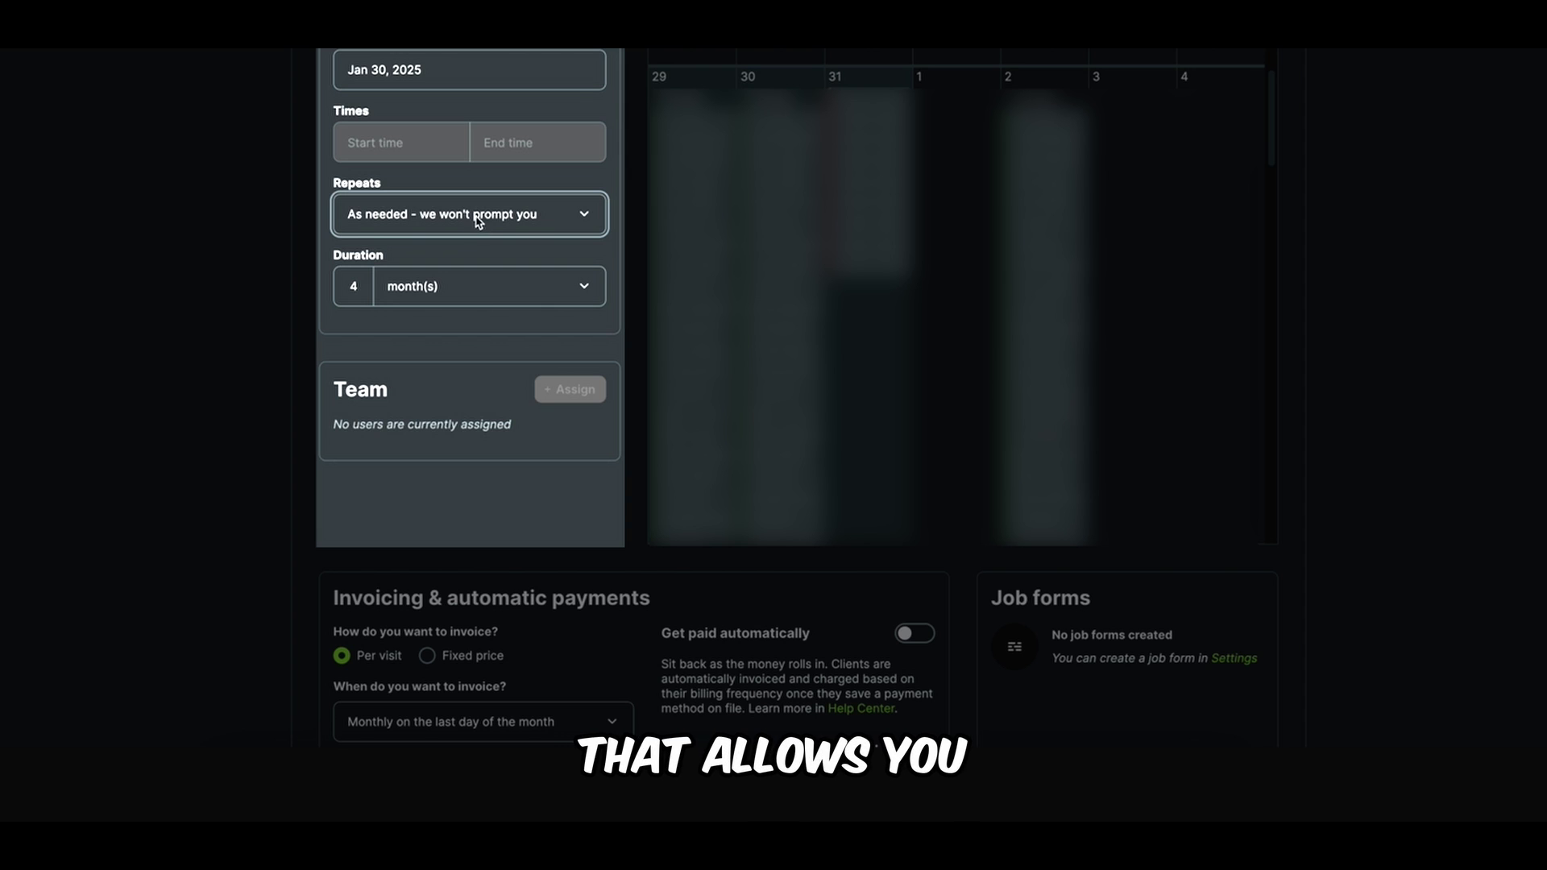
pyautogui.scroll(-1, 411, 272)
pyautogui.scroll(-1, 412, 271)
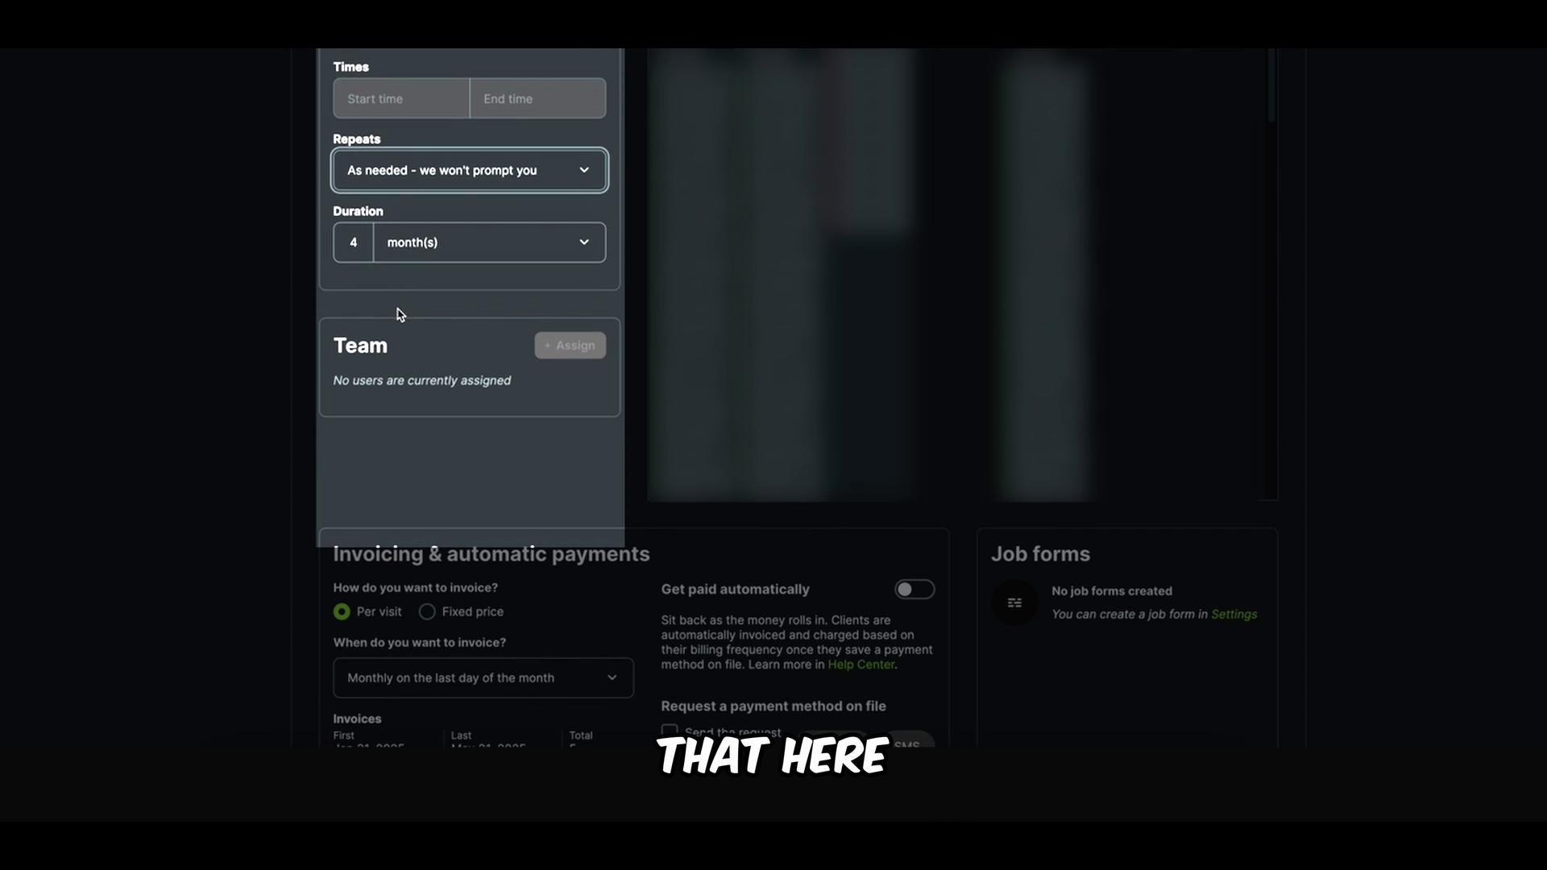
pyautogui.scroll(-2, 415, 311)
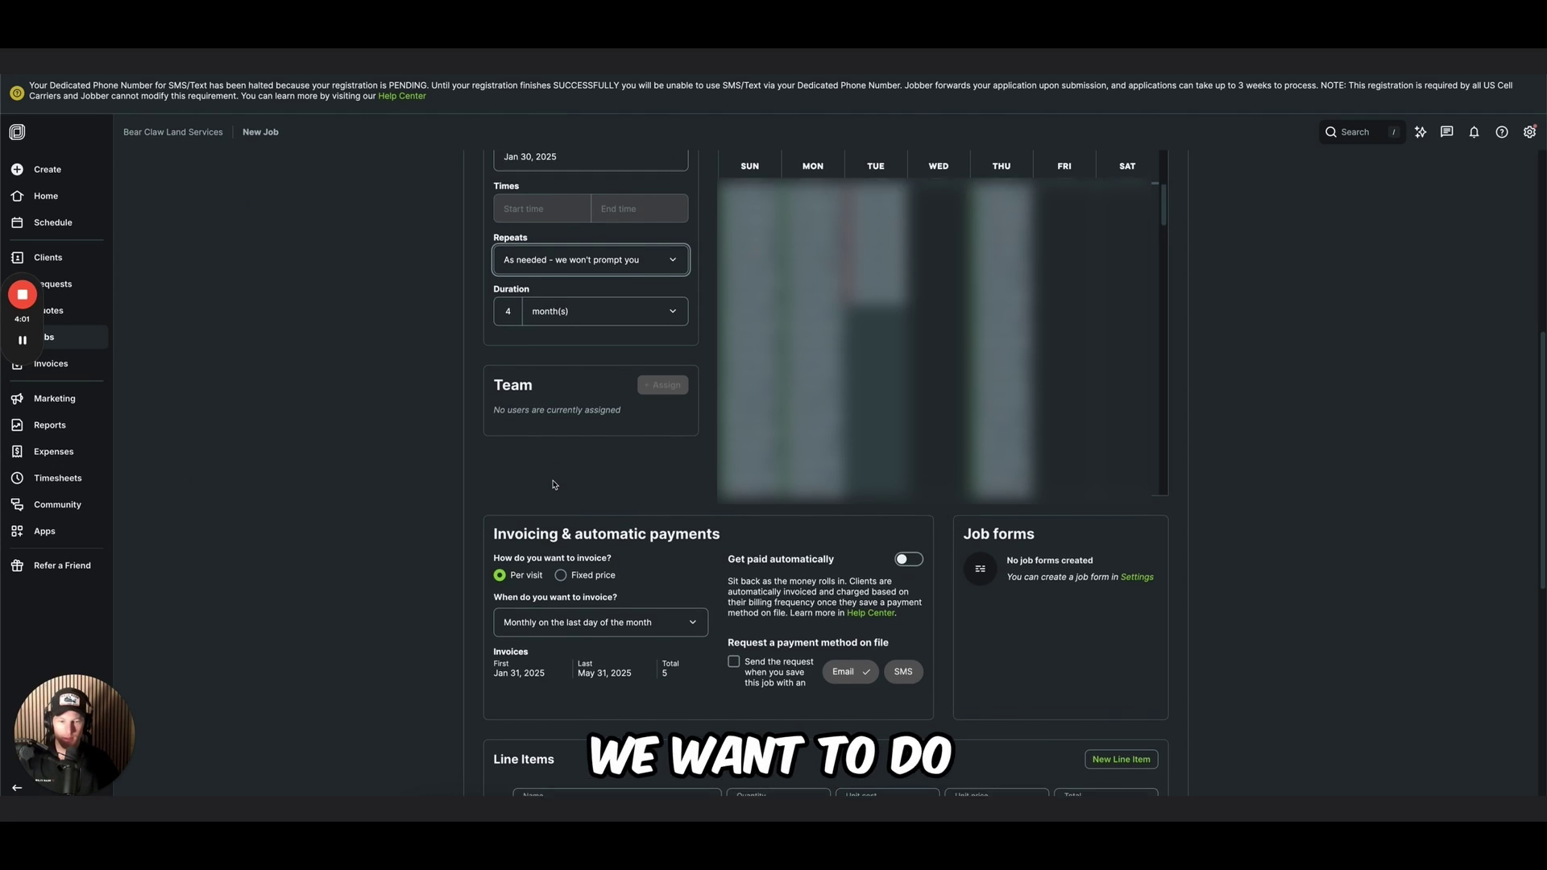
pyautogui.click(554, 484)
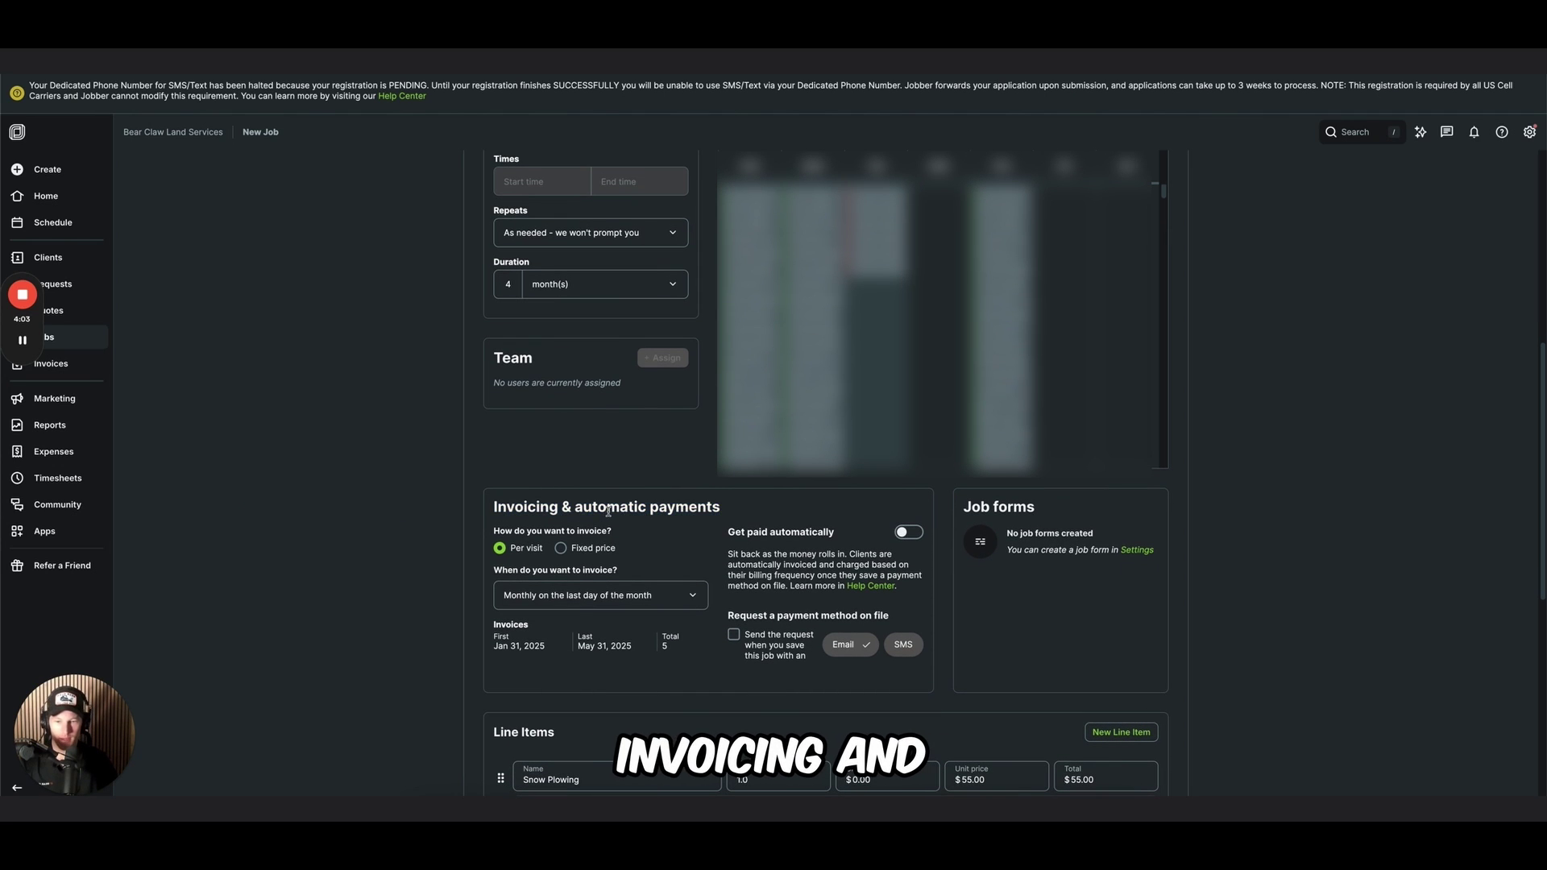
pyautogui.scroll(-2, 690, 525)
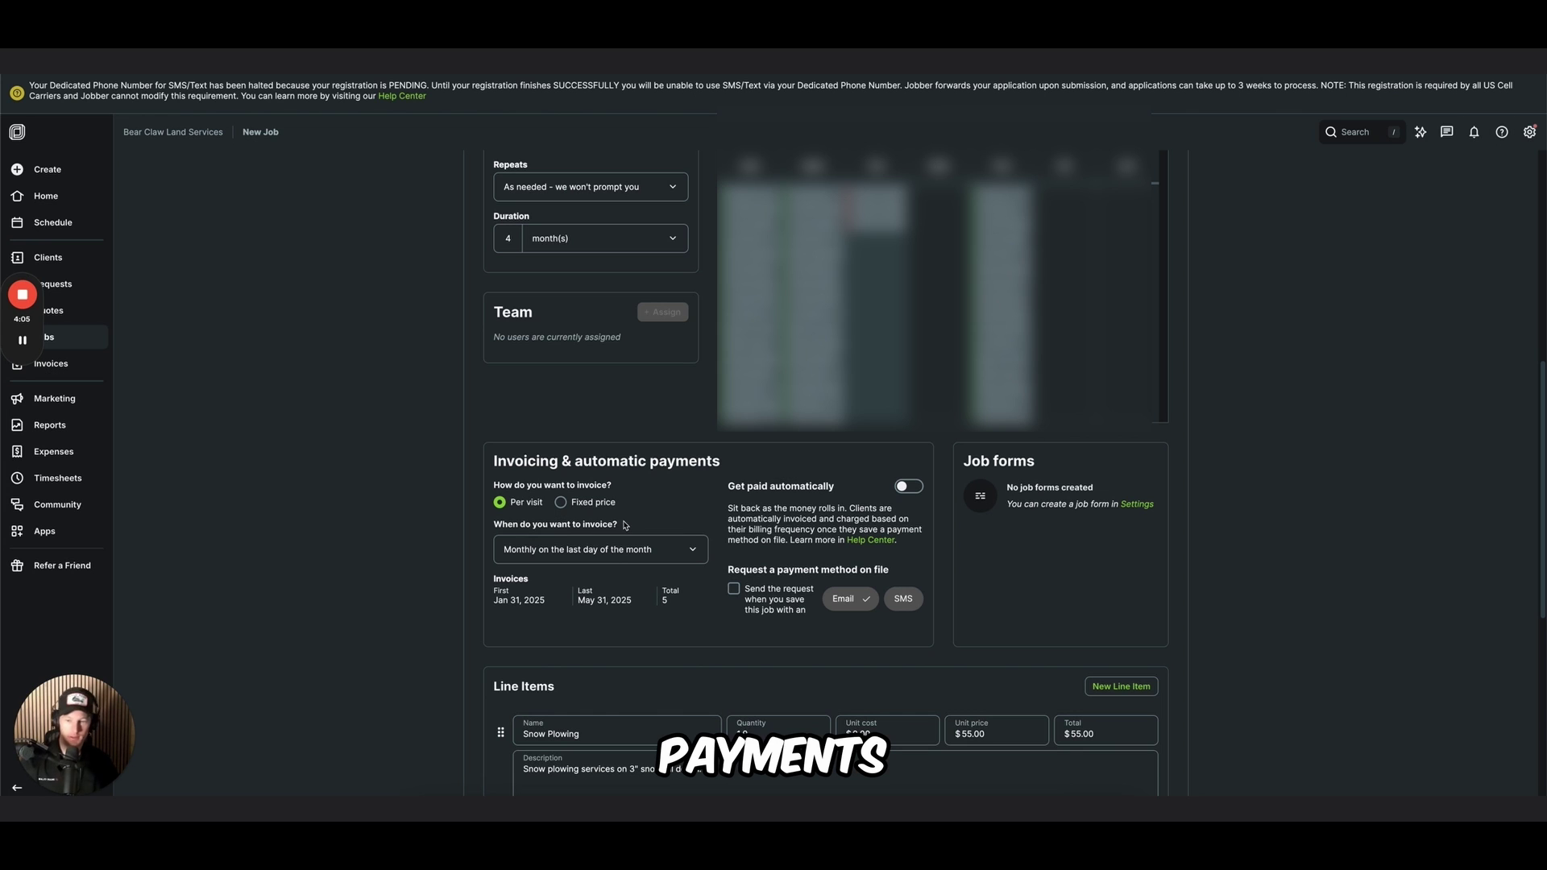
pyautogui.moveTo(495, 494)
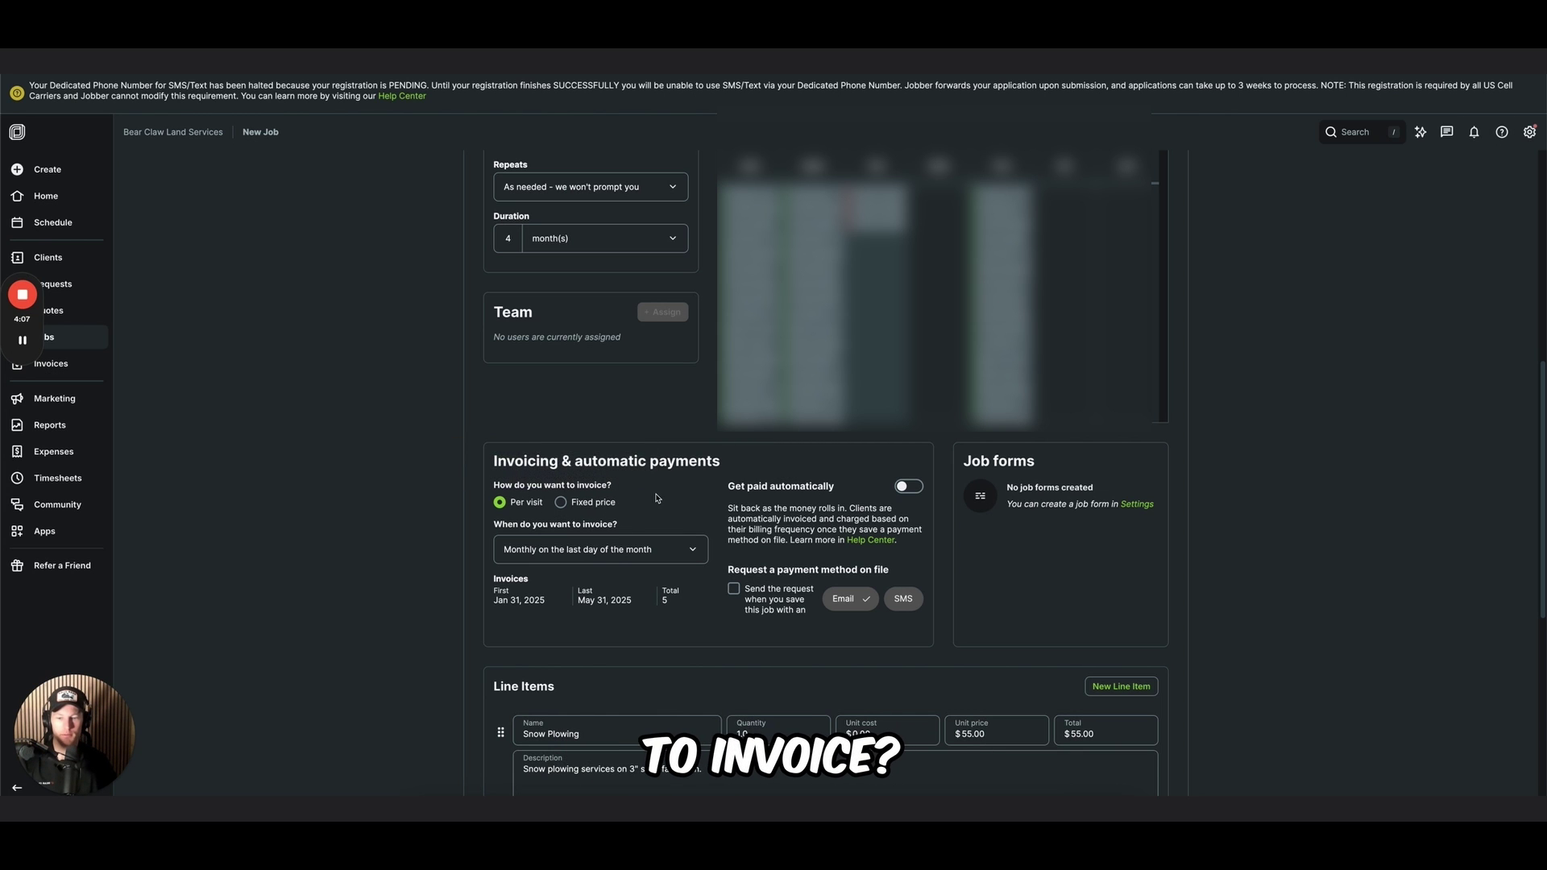
pyautogui.moveTo(500, 505)
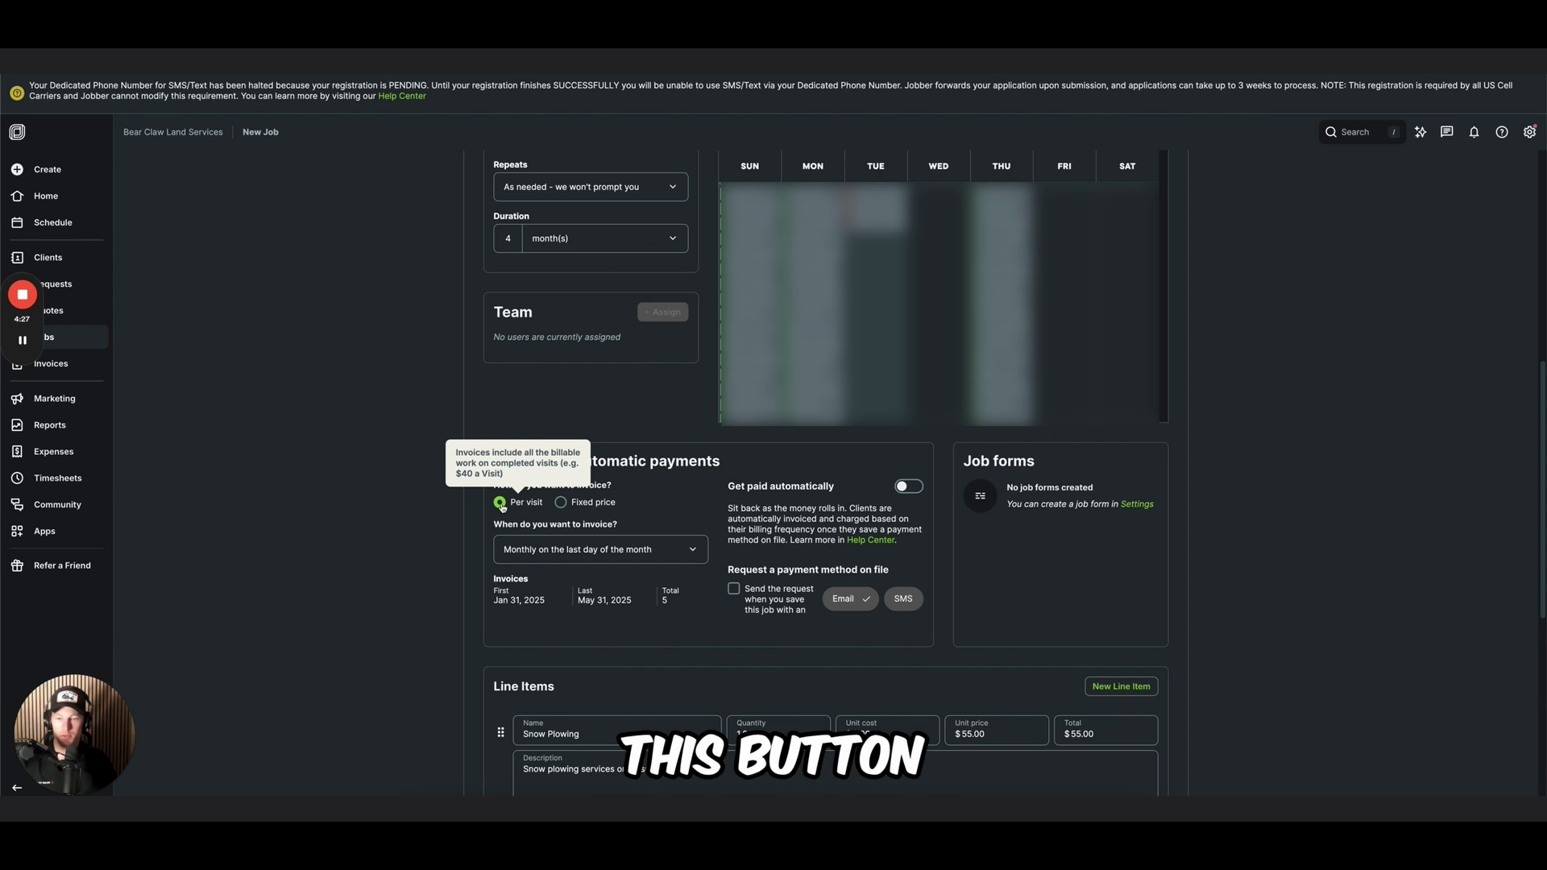
pyautogui.click(617, 559)
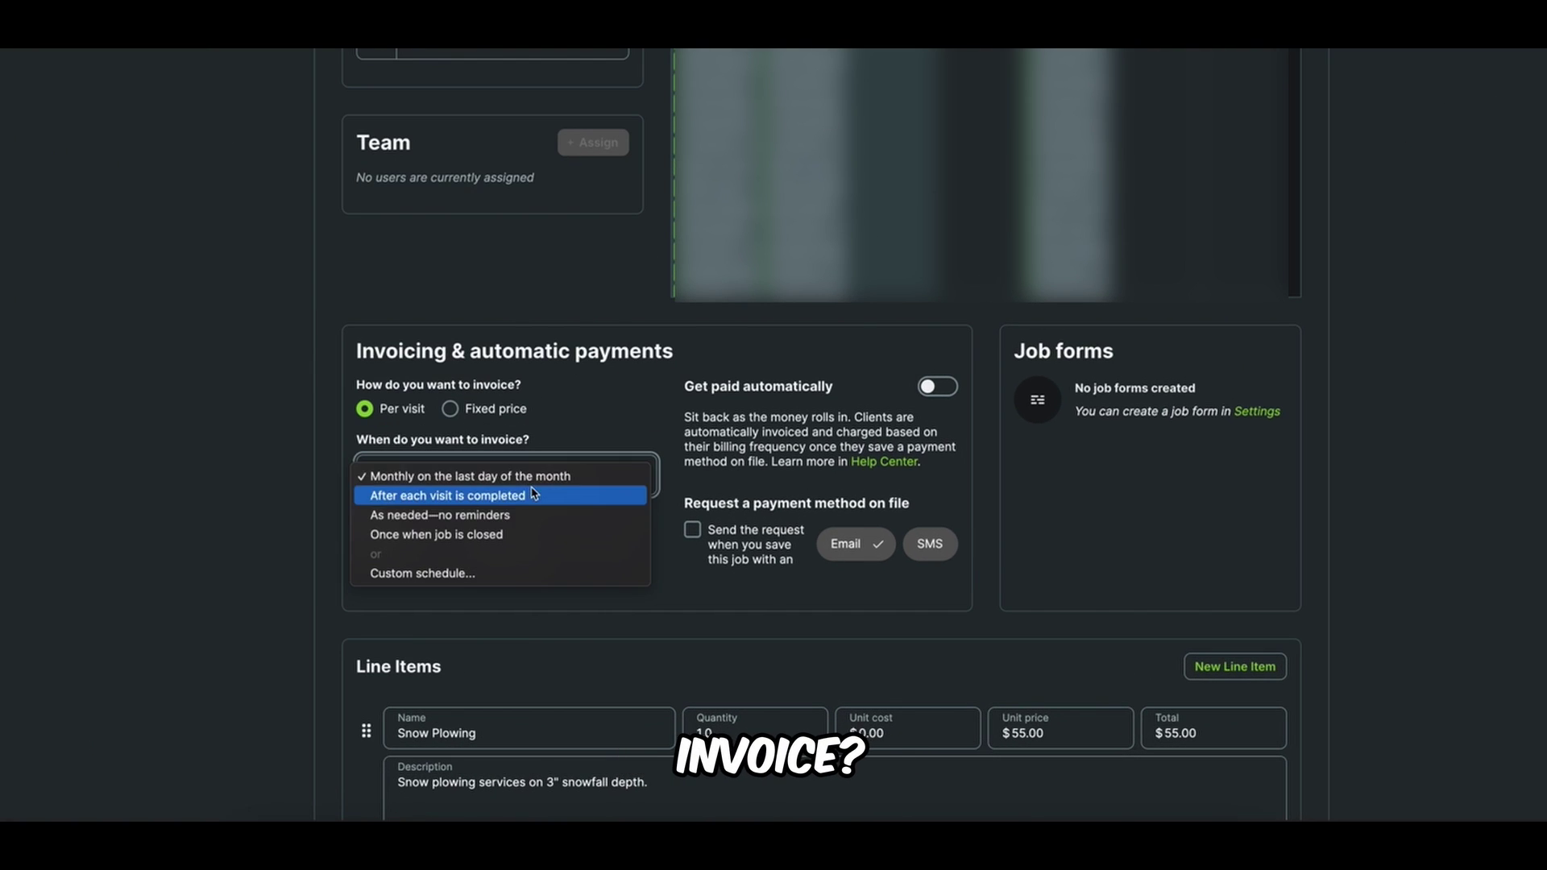
pyautogui.click(472, 476)
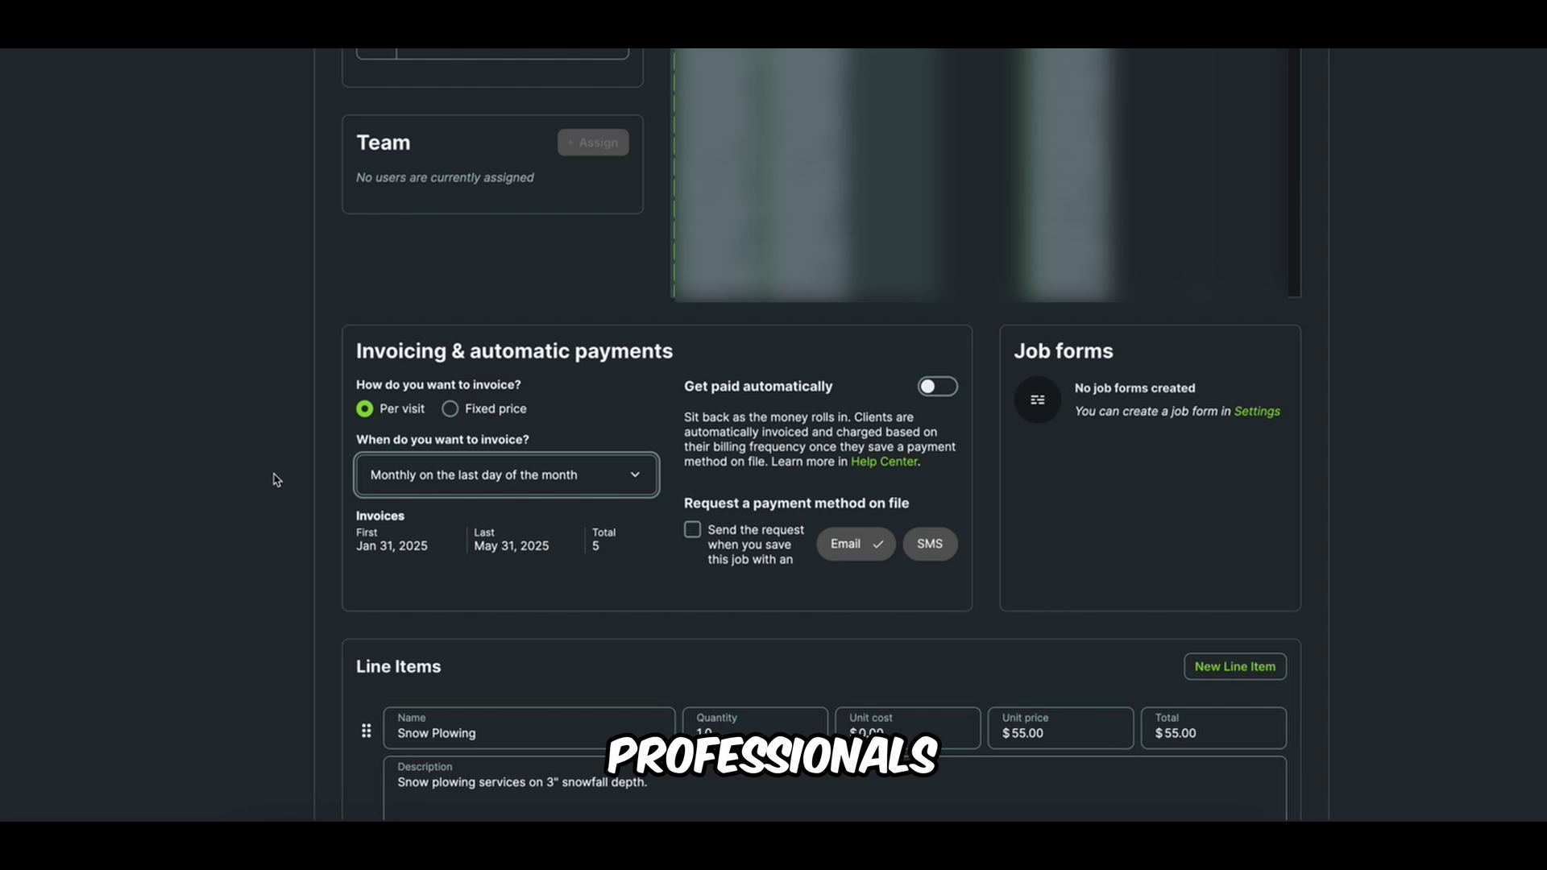
pyautogui.click(384, 461)
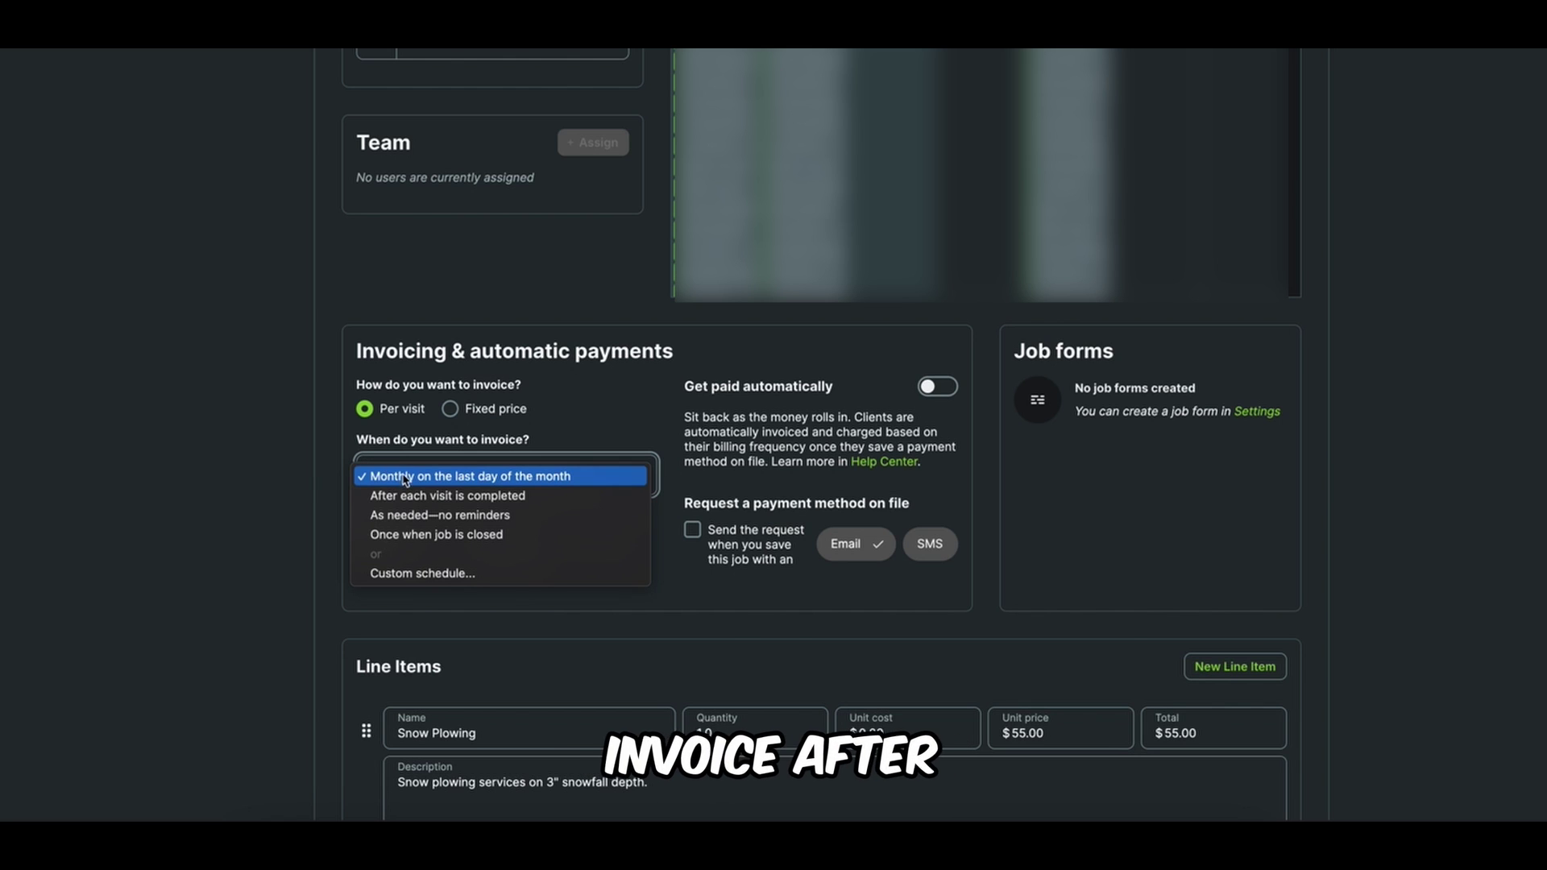
pyautogui.click(314, 477)
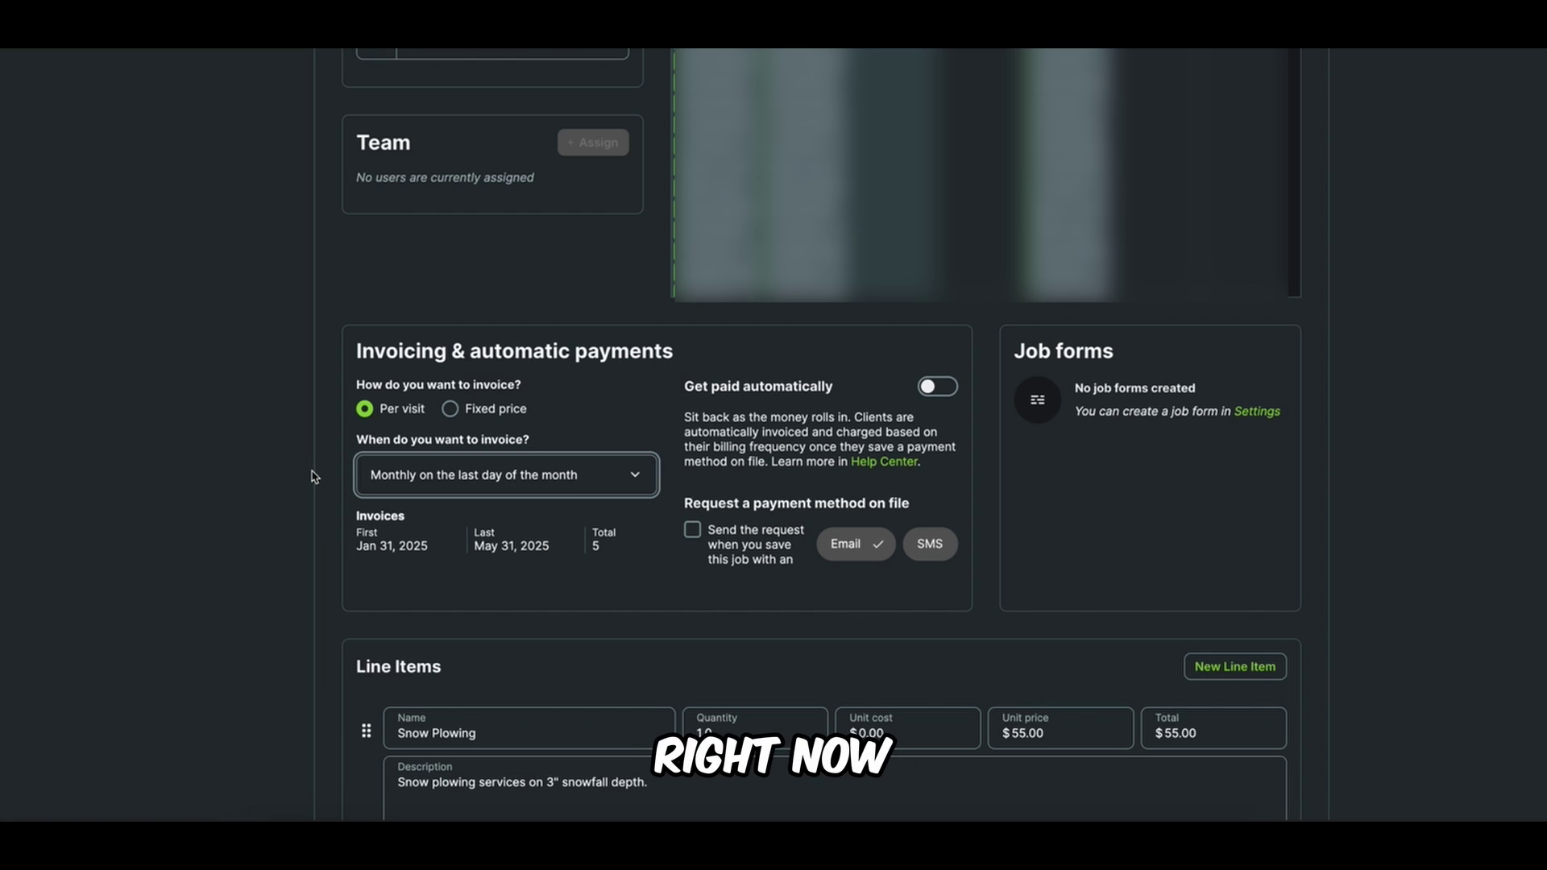
pyautogui.scroll(-1, 407, 500)
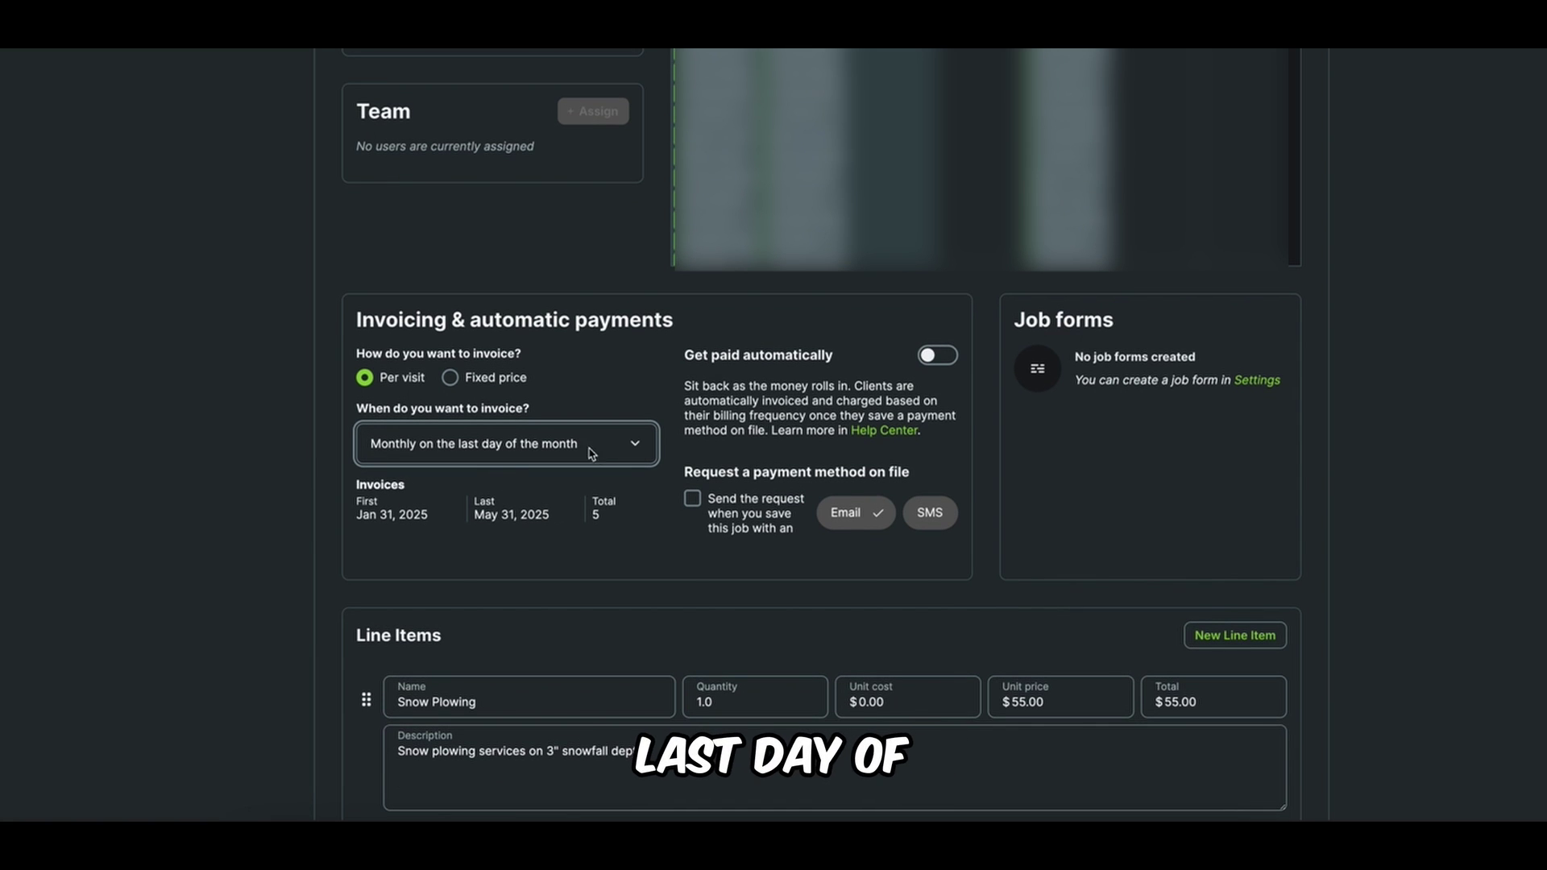
pyautogui.click(926, 363)
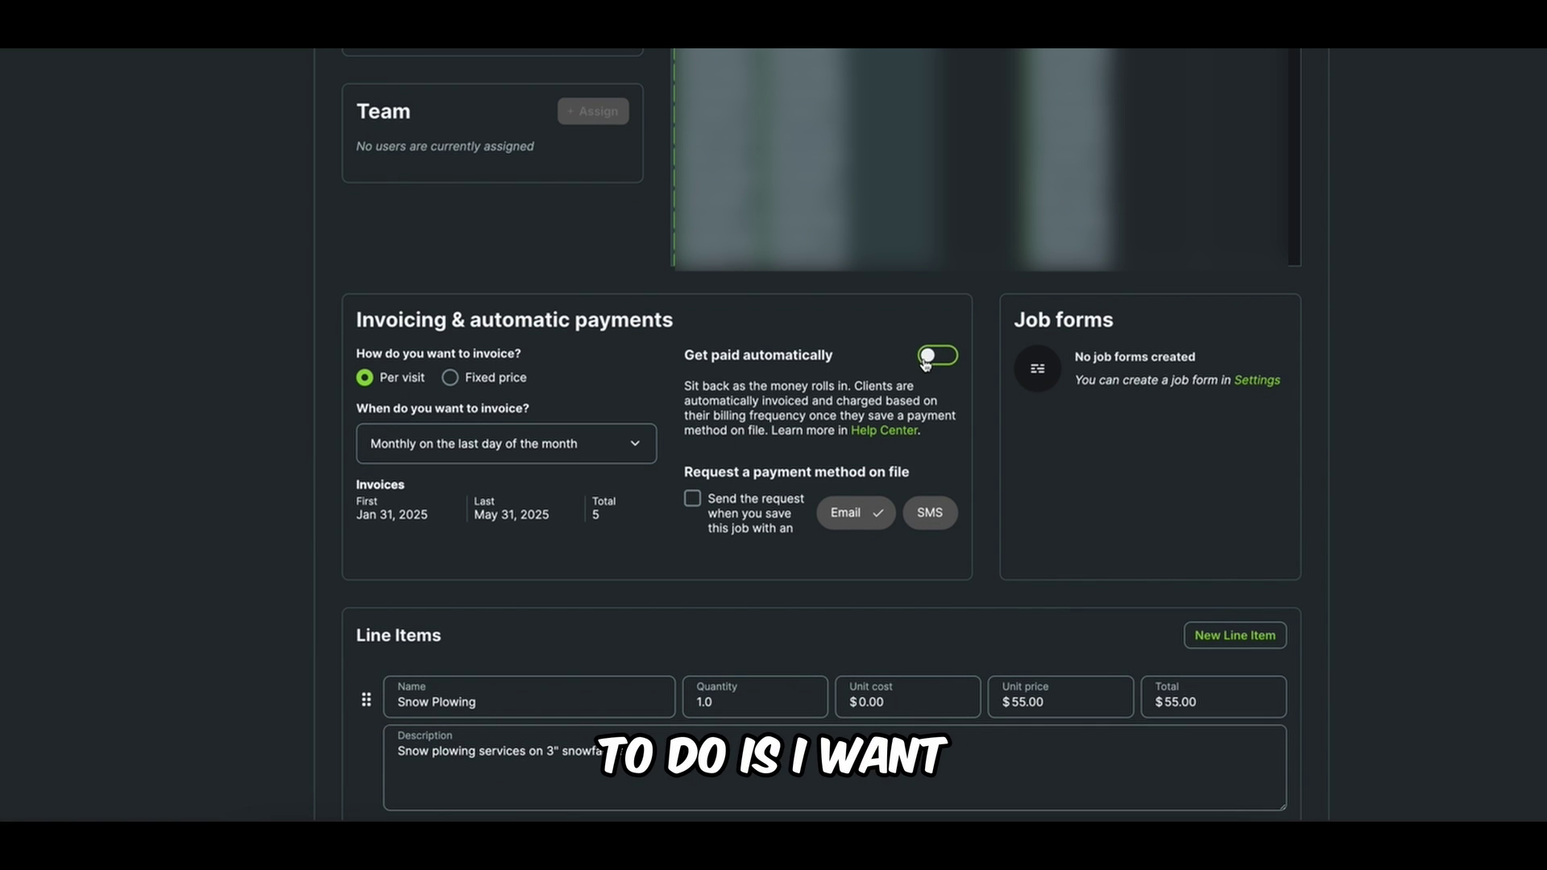
pyautogui.click(927, 363)
pyautogui.scroll(-2, 733, 390)
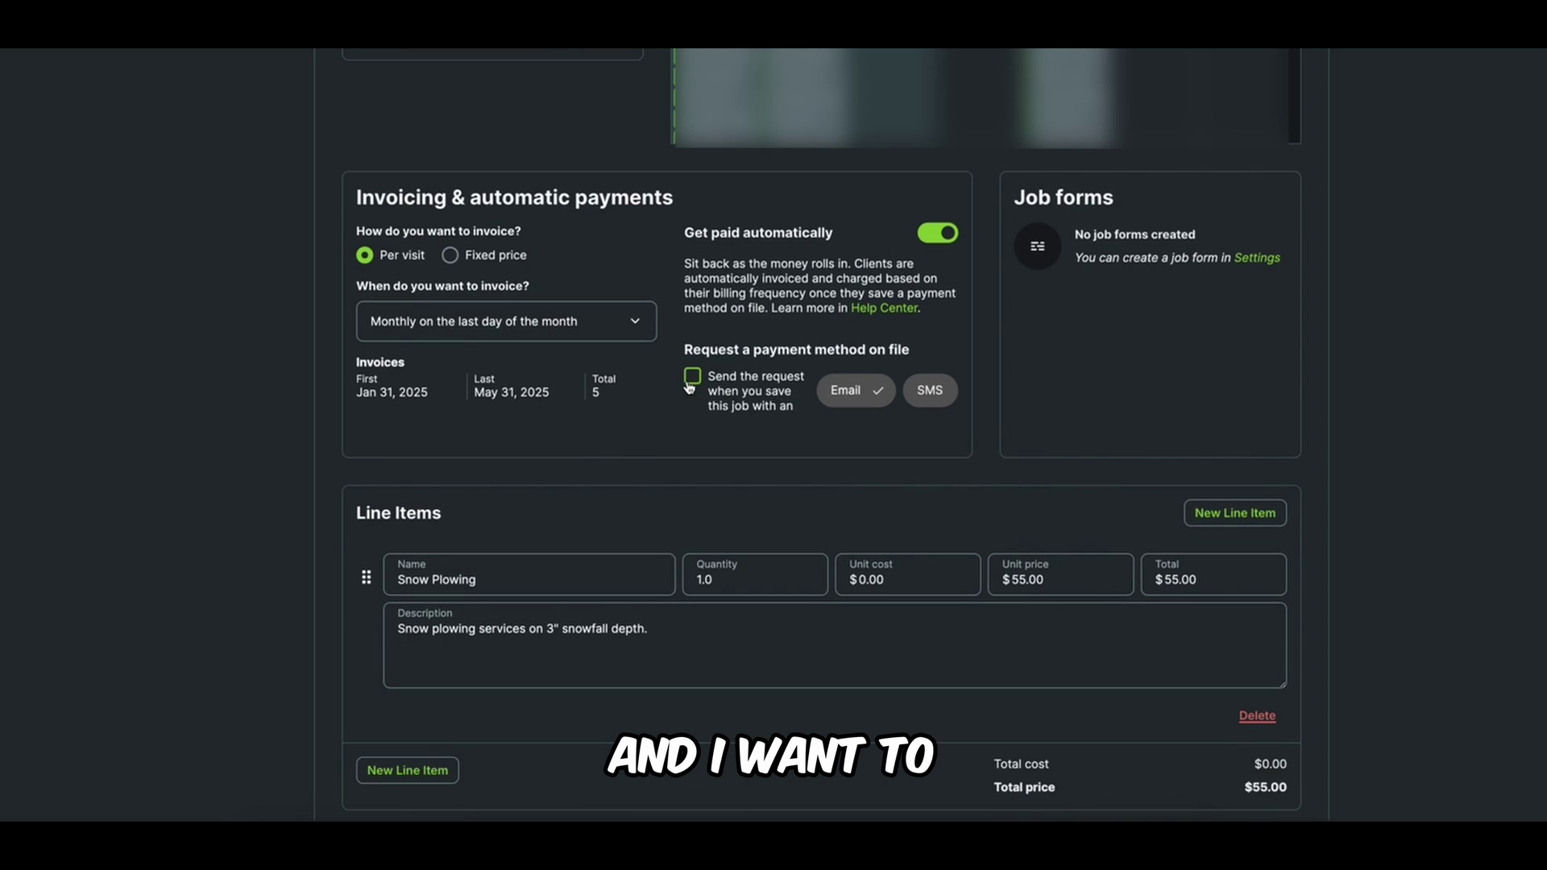
pyautogui.click(691, 379)
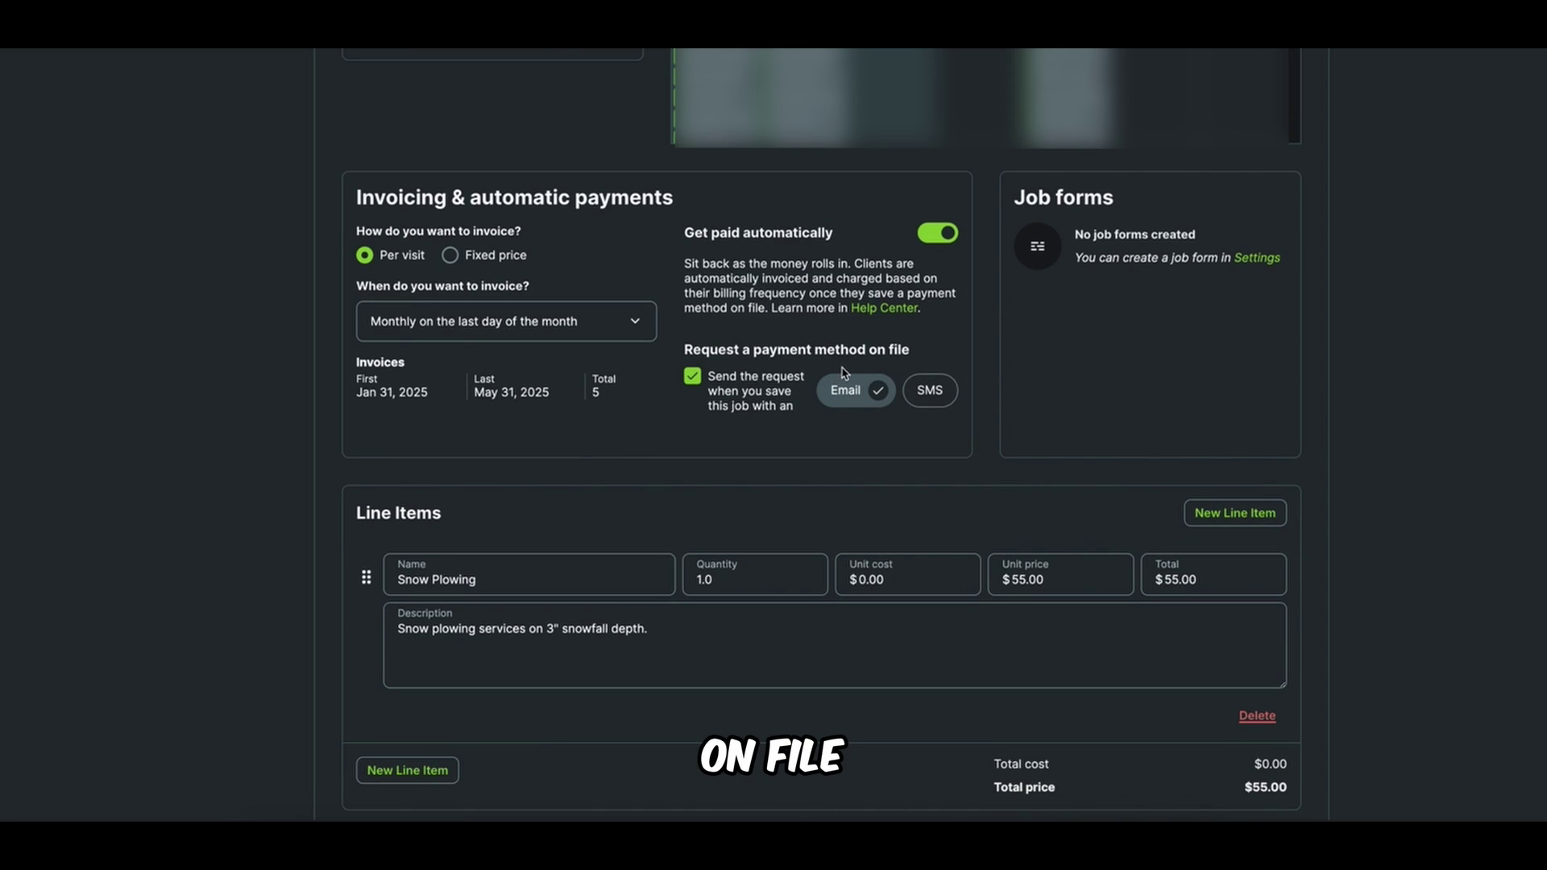
pyautogui.scroll(-1, 793, 366)
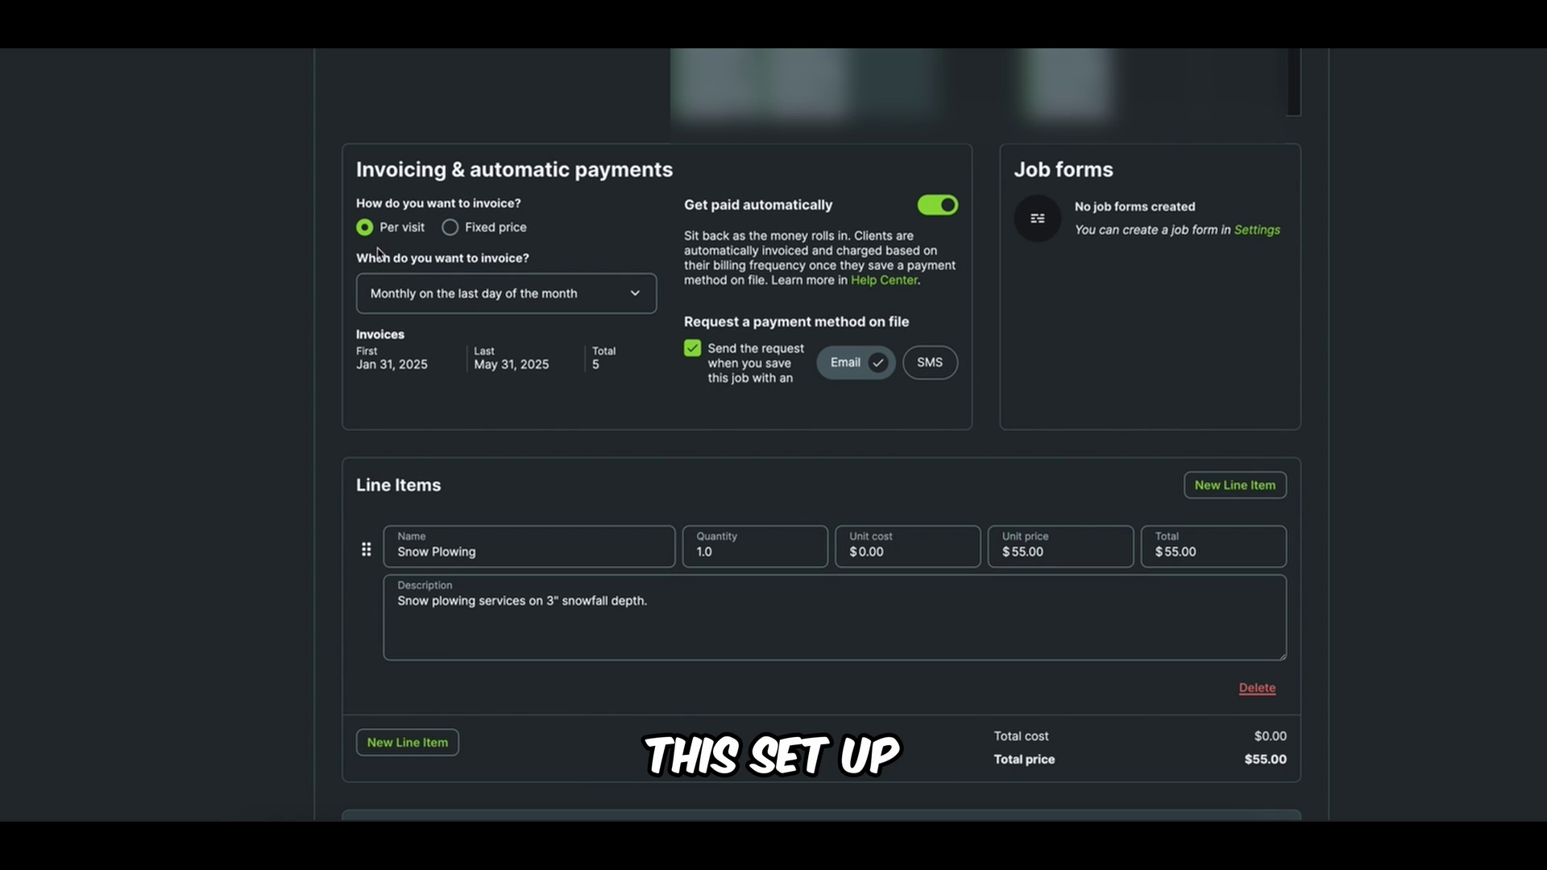
pyautogui.moveTo(396, 241)
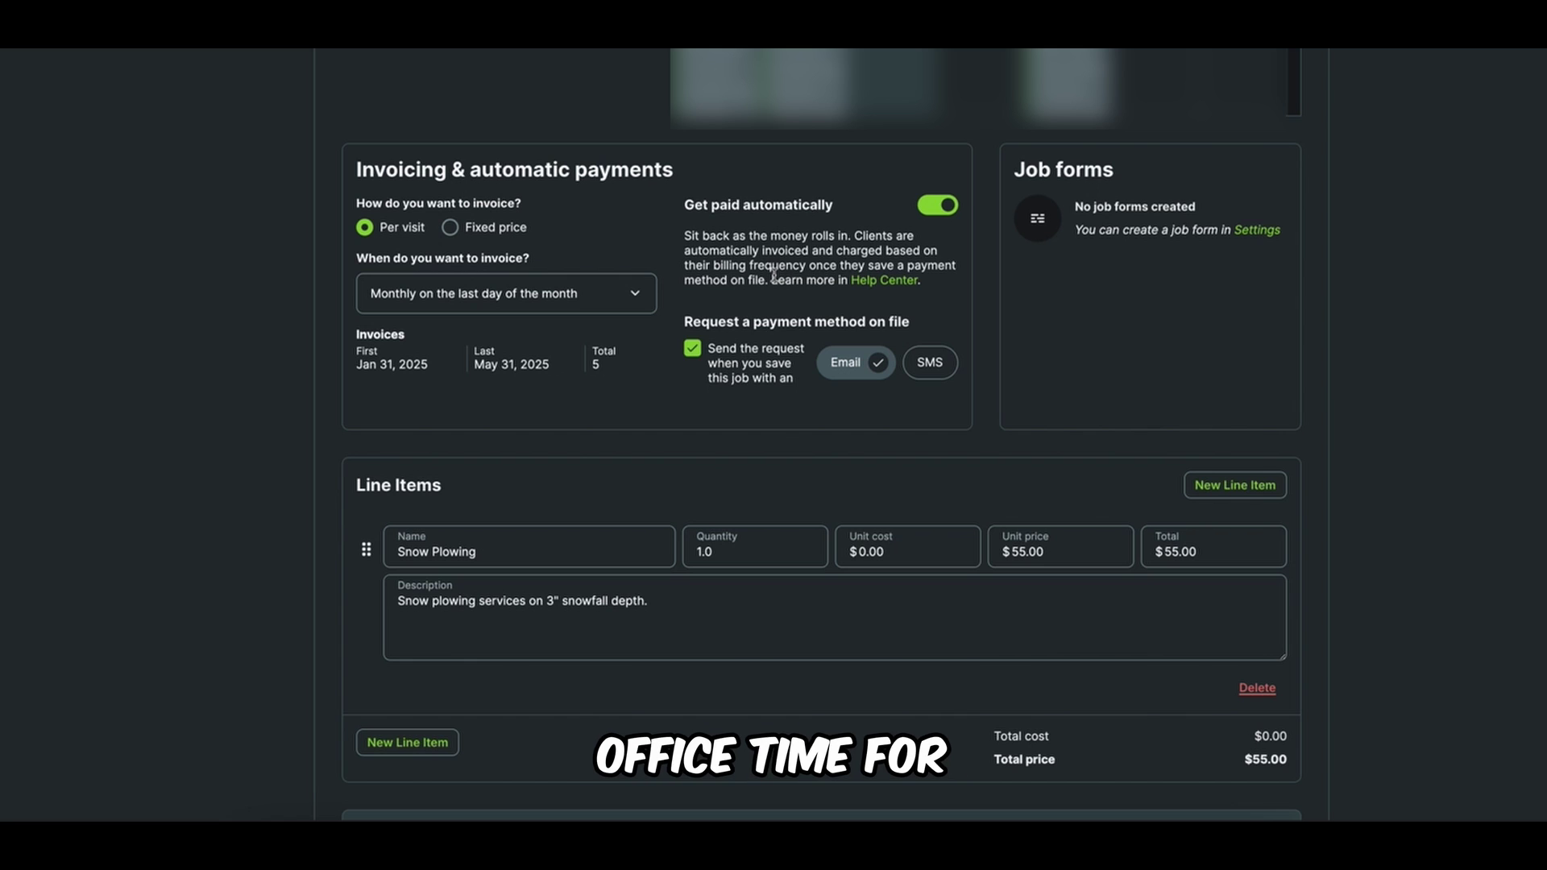
pyautogui.scroll(-3, 760, 273)
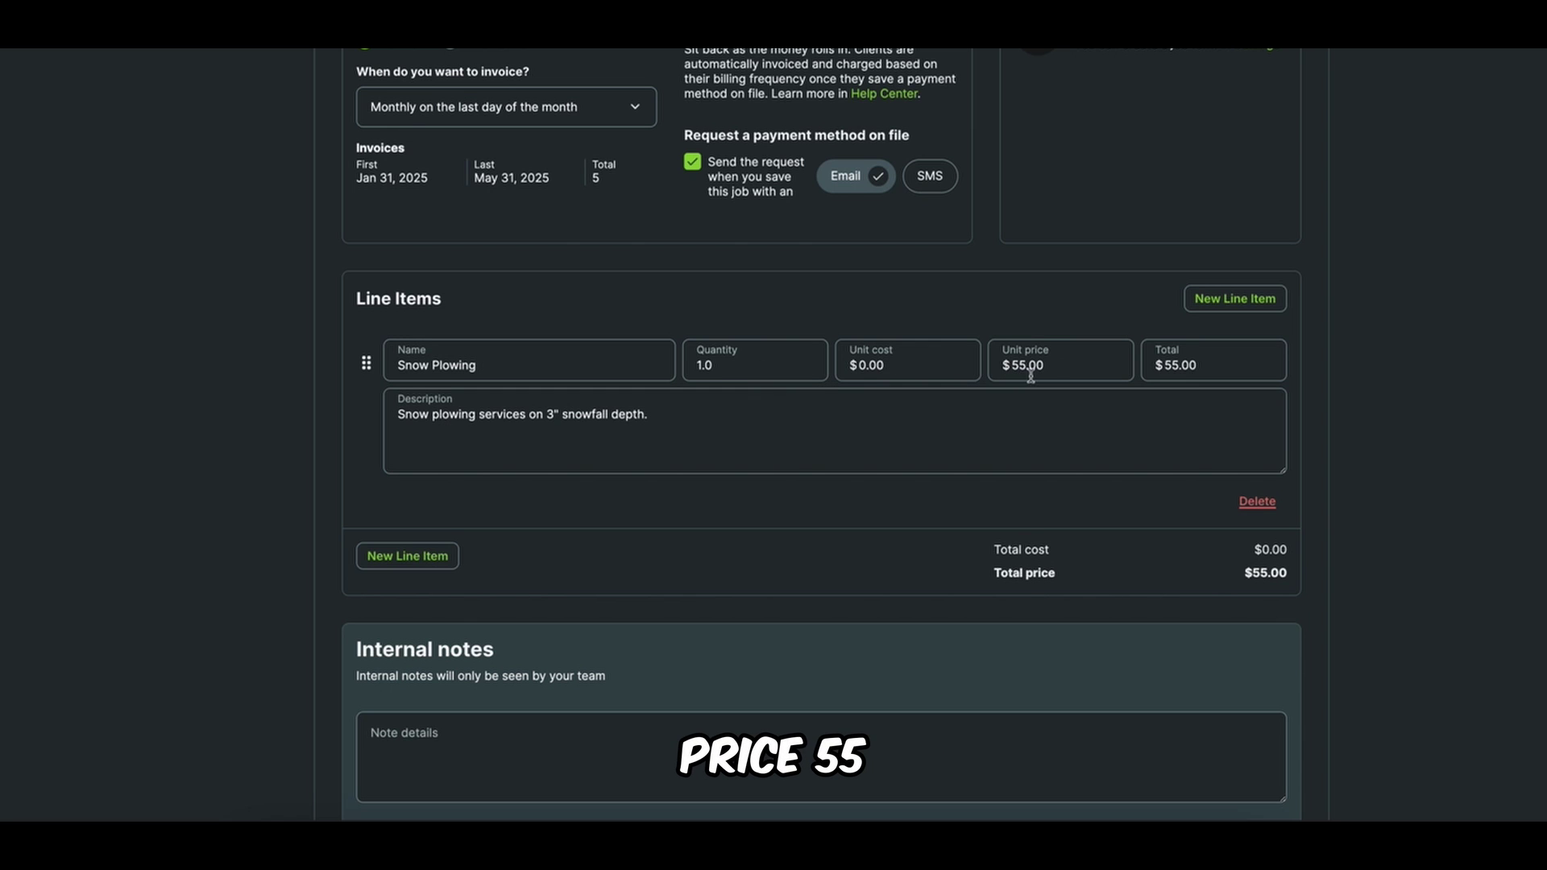
pyautogui.scroll(-2, 1089, 374)
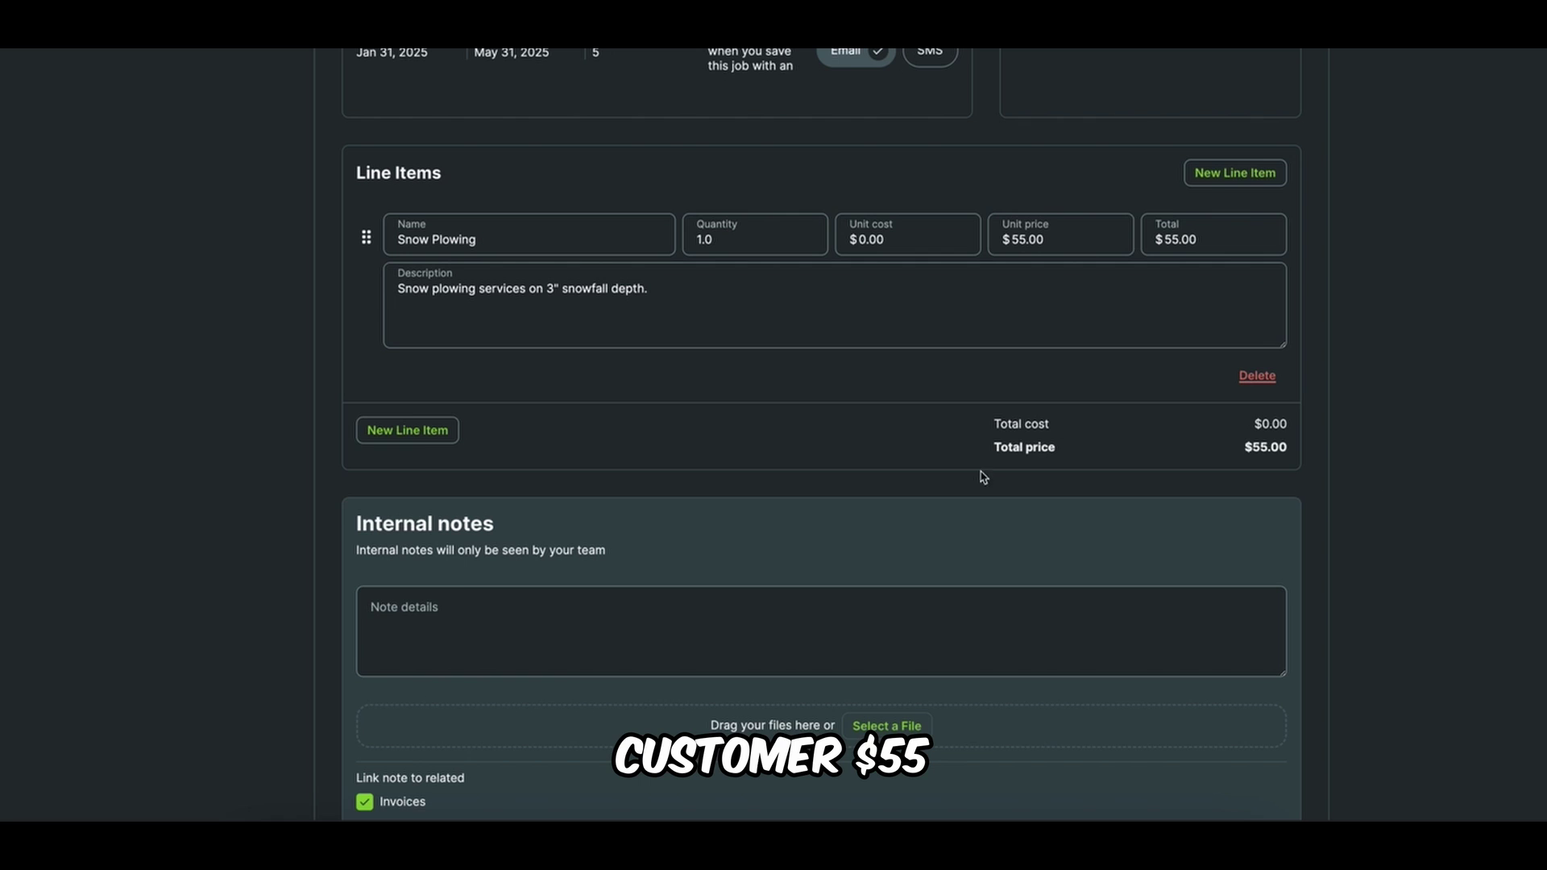
pyautogui.scroll(2, 967, 469)
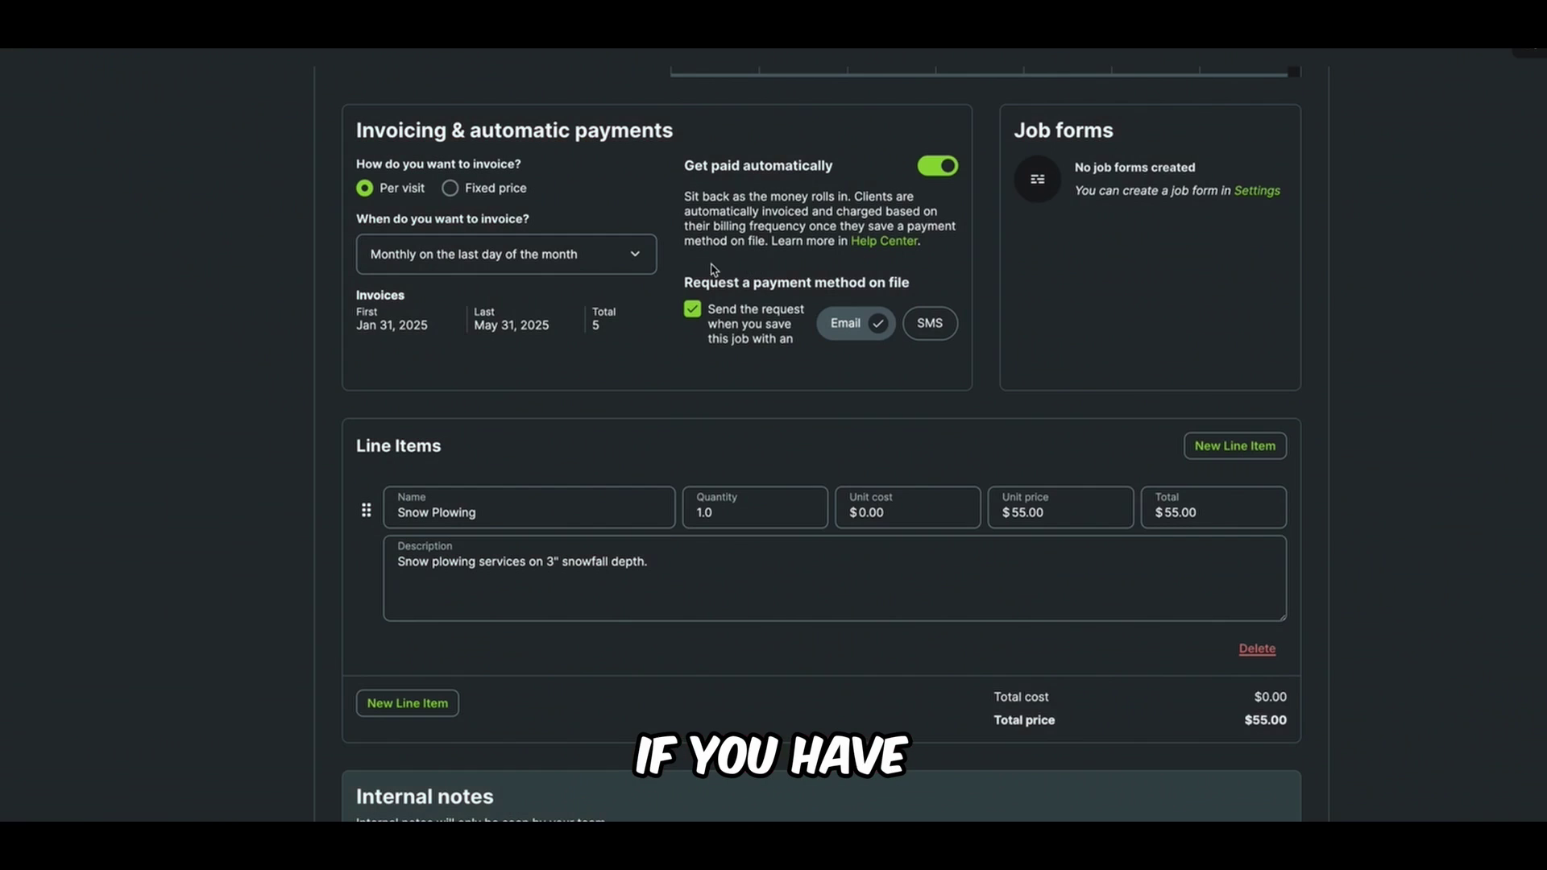
pyautogui.tripleClick(729, 165)
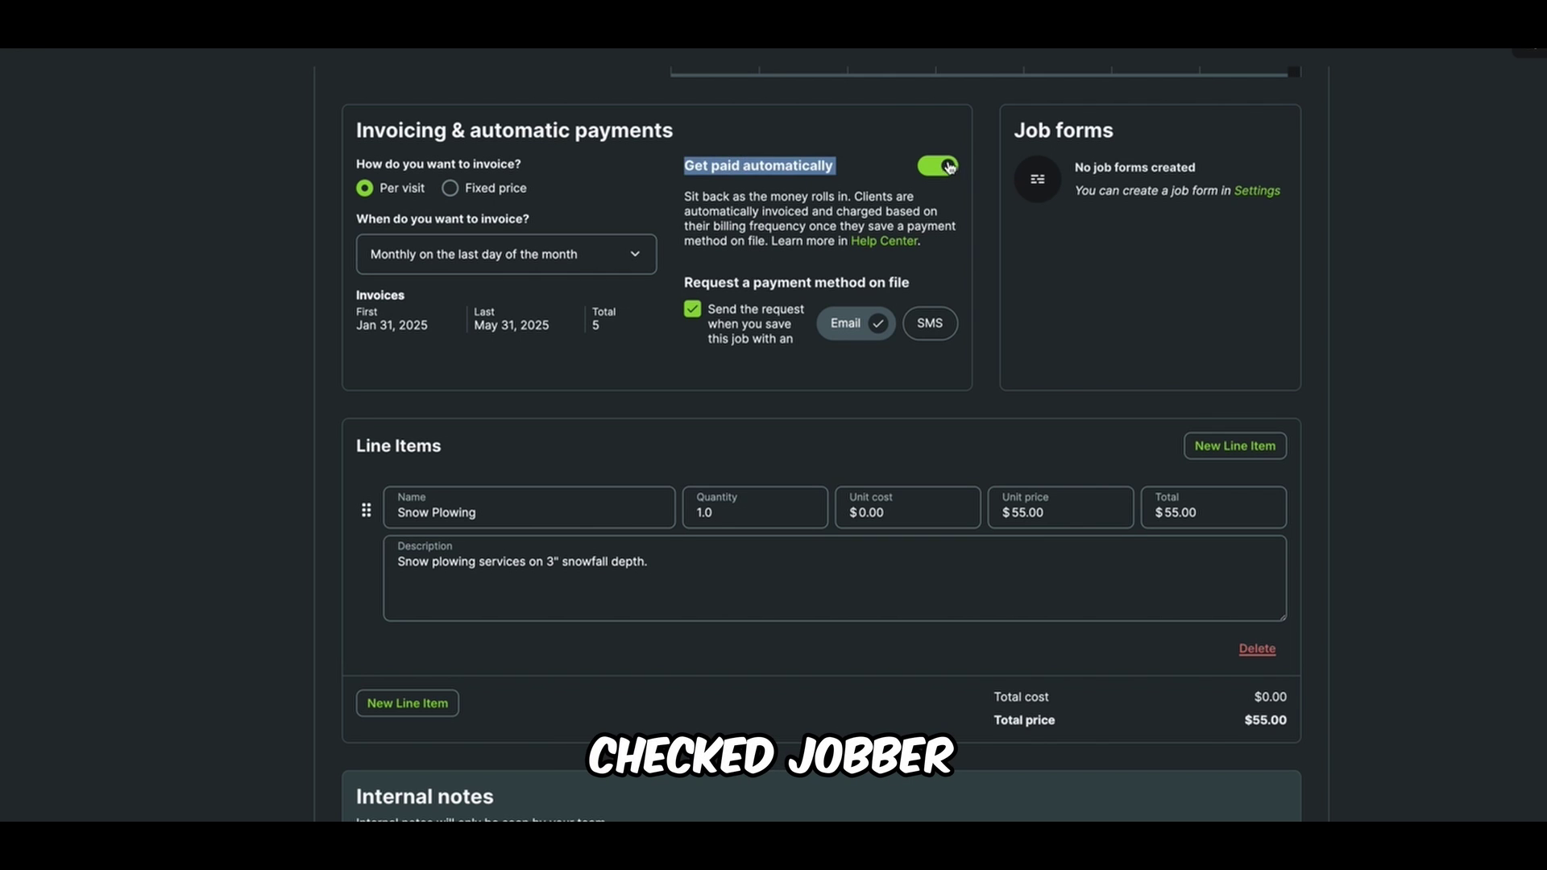
pyautogui.click(757, 186)
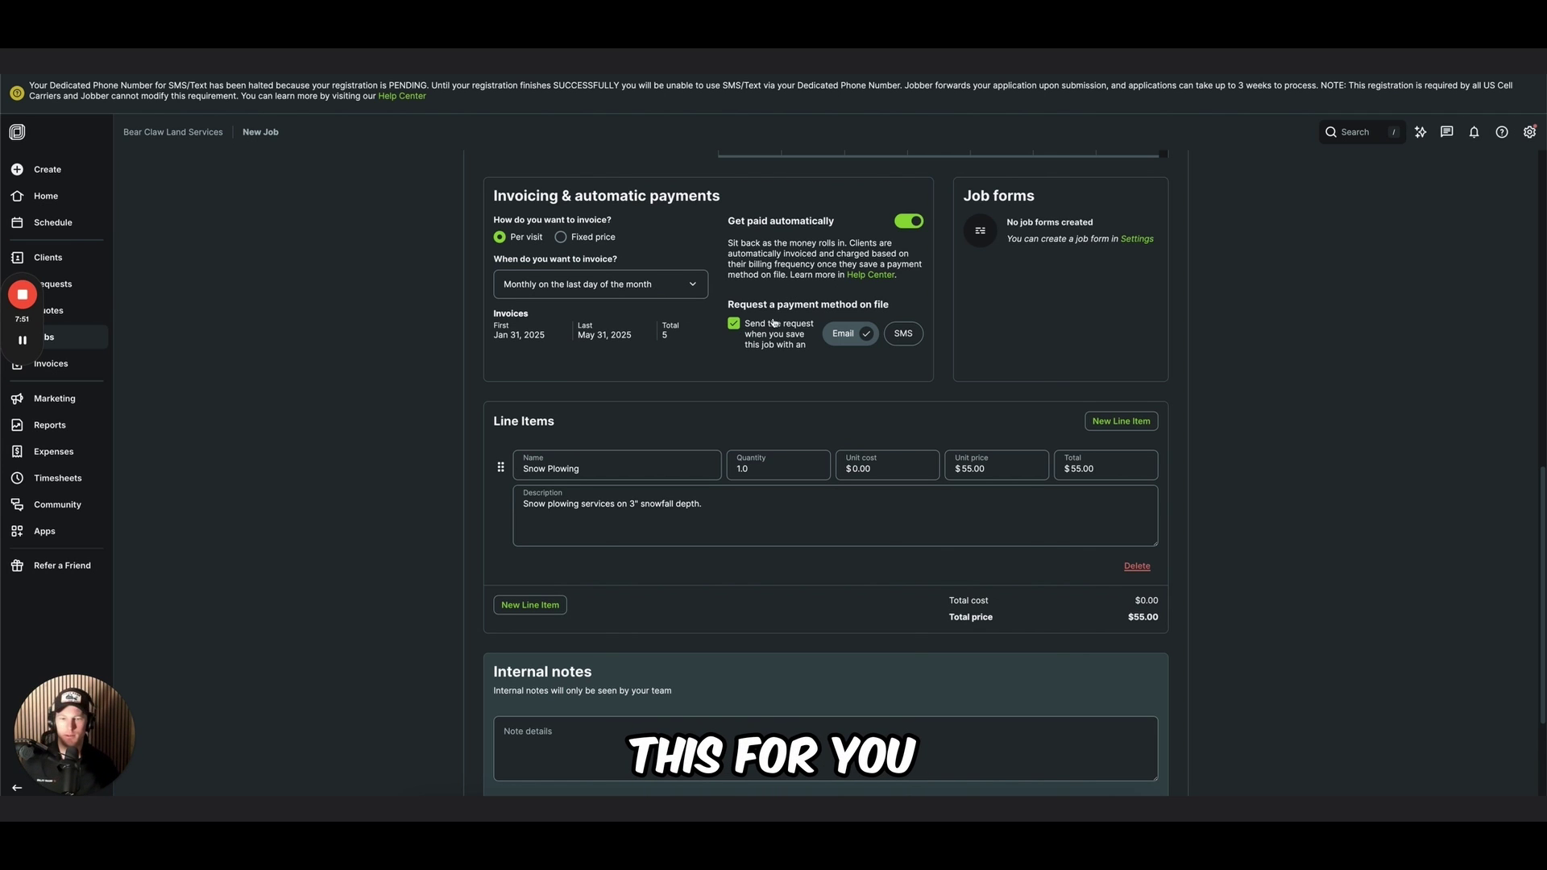
pyautogui.scroll(-2, 830, 552)
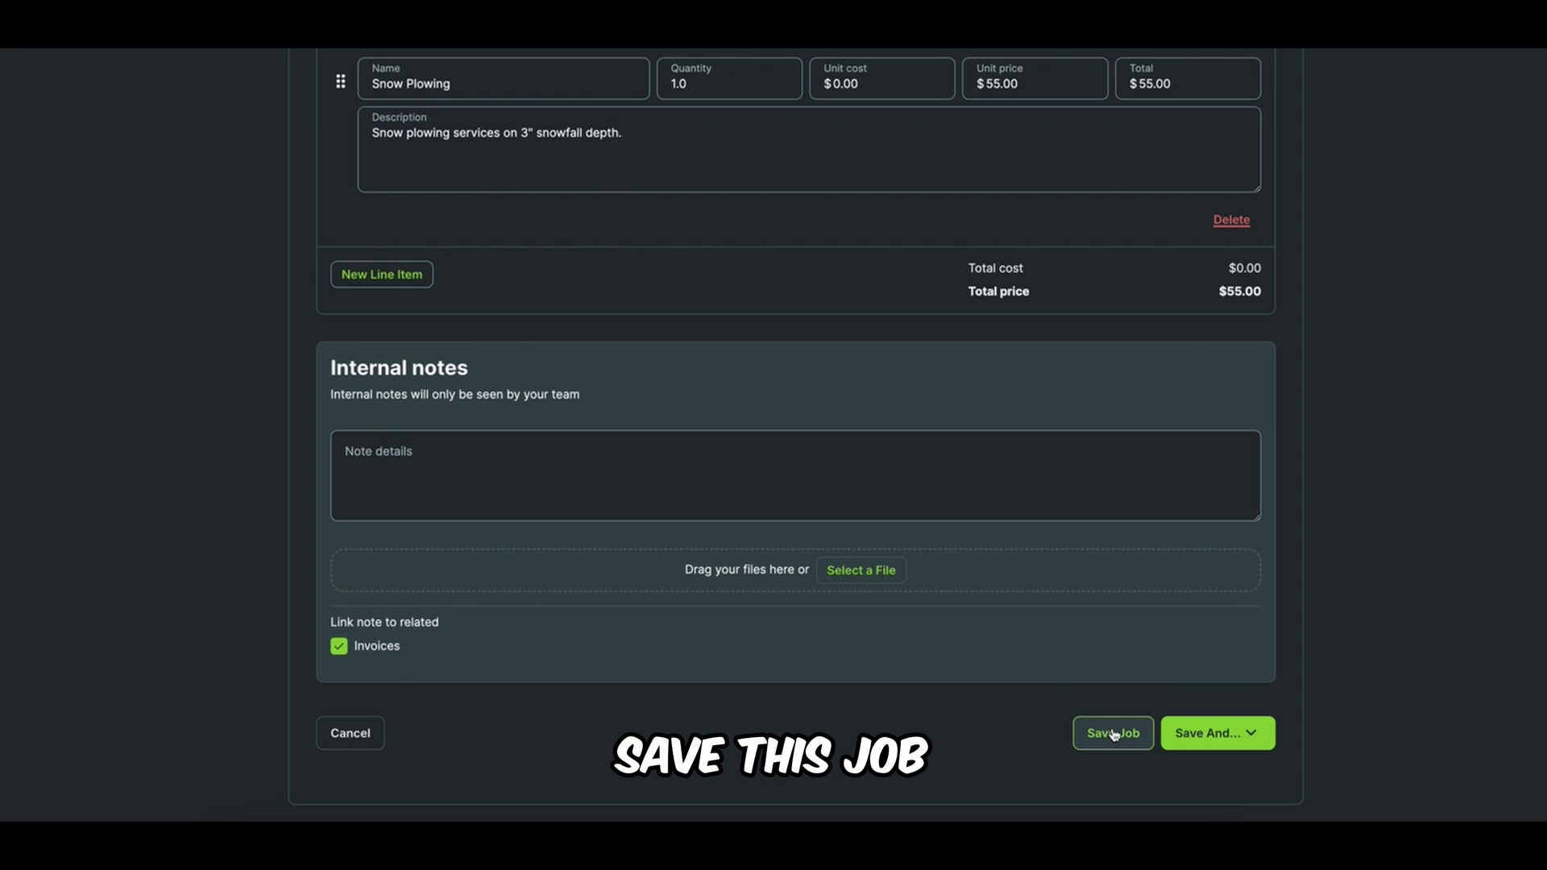
# - Save job #195 and send the client its booking confirmation email
pyautogui.click(1187, 735)
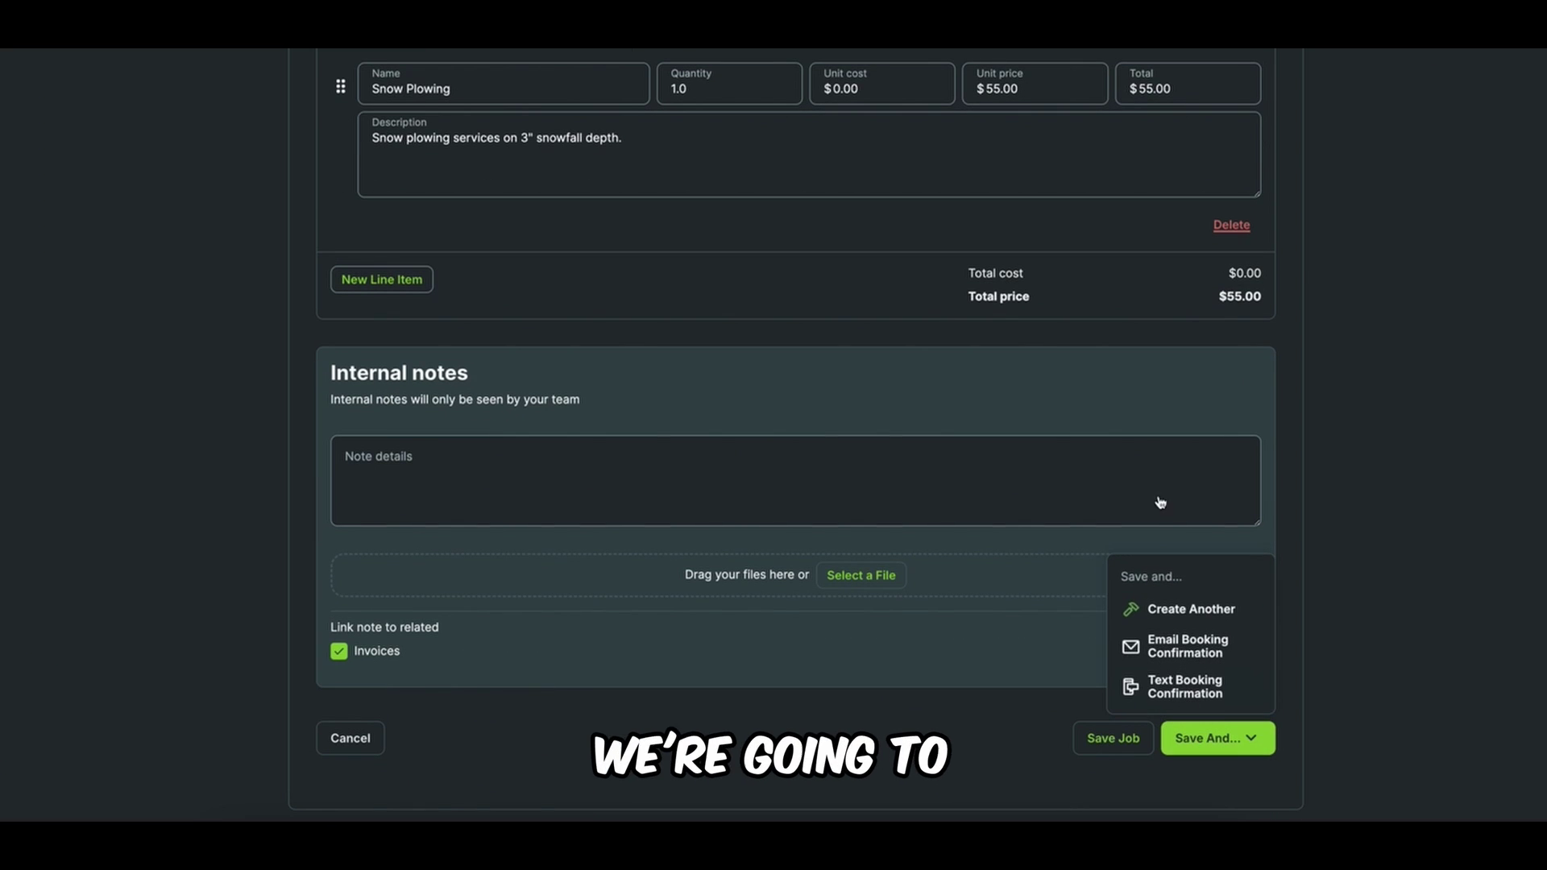
pyautogui.click(1180, 652)
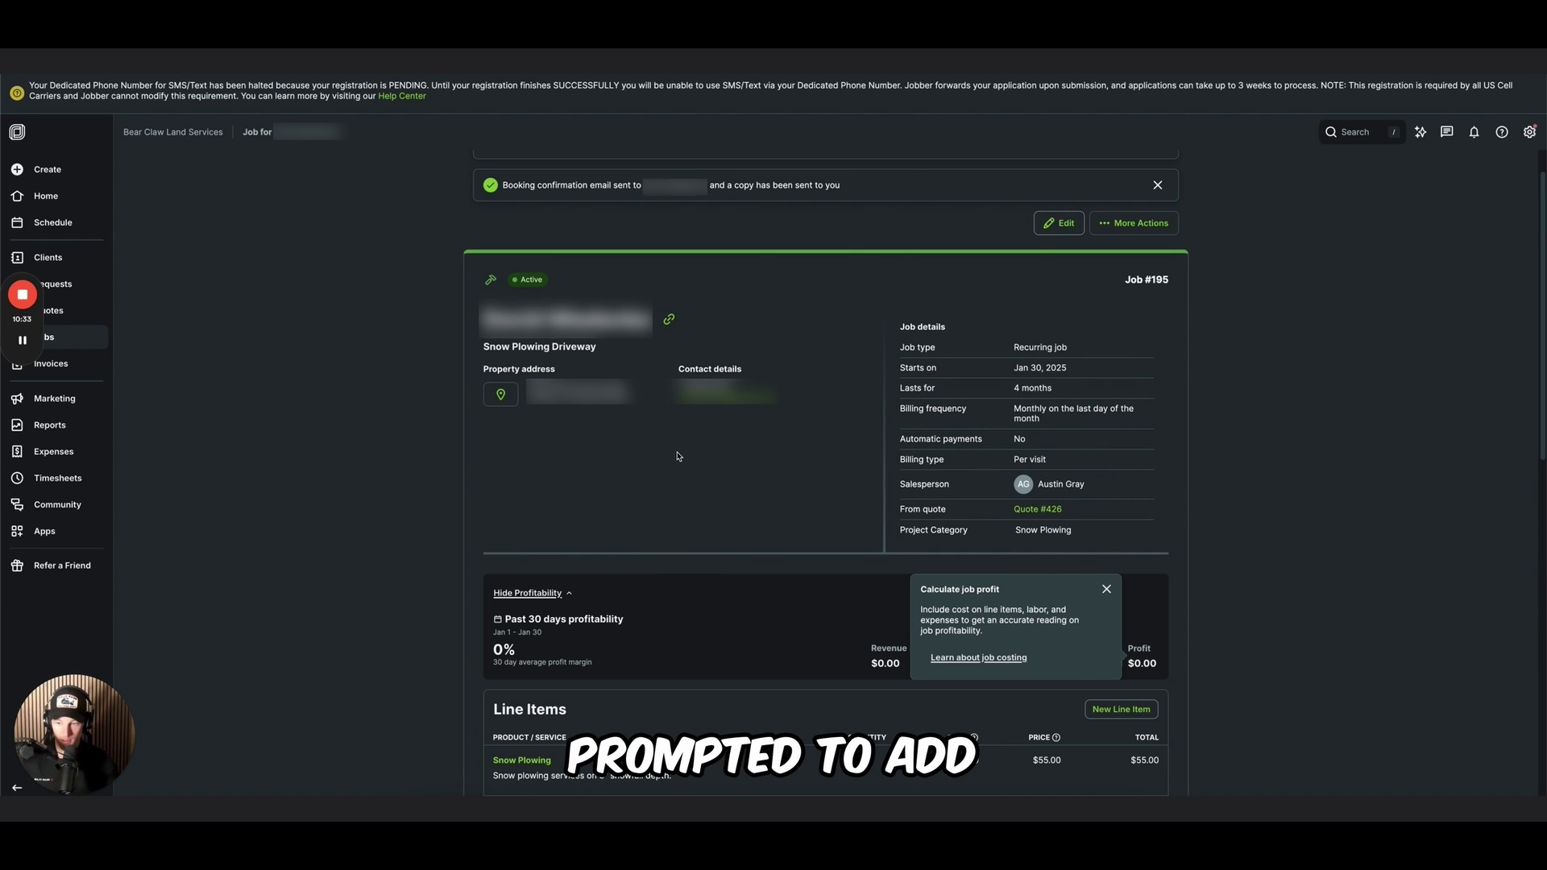
pyautogui.scroll(-4, 677, 452)
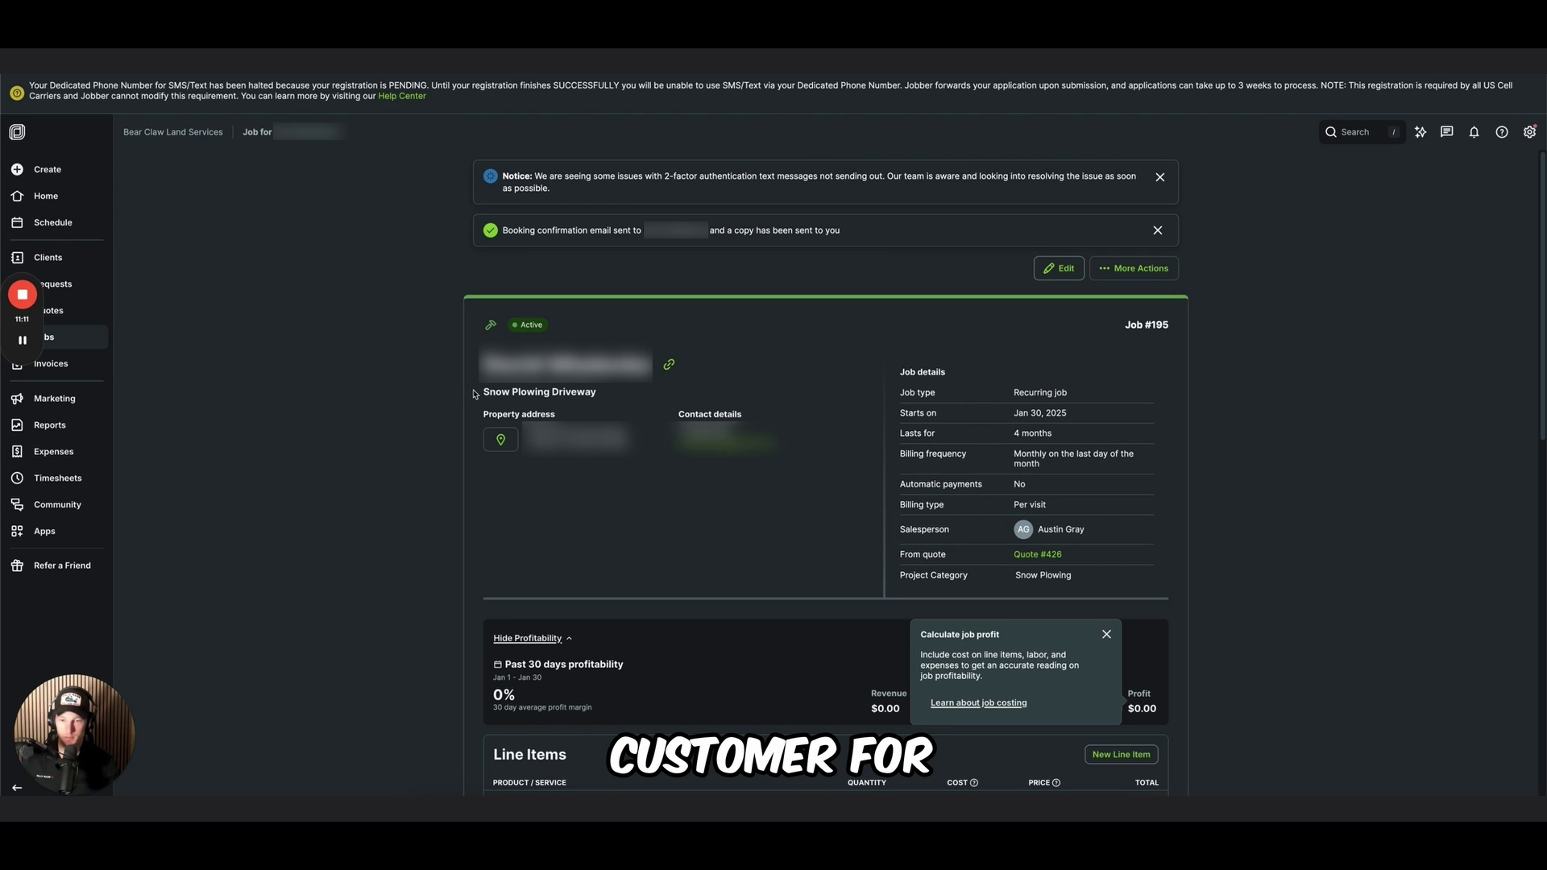
pyautogui.scroll(-1, 487, 390)
pyautogui.scroll(-1, 487, 390)
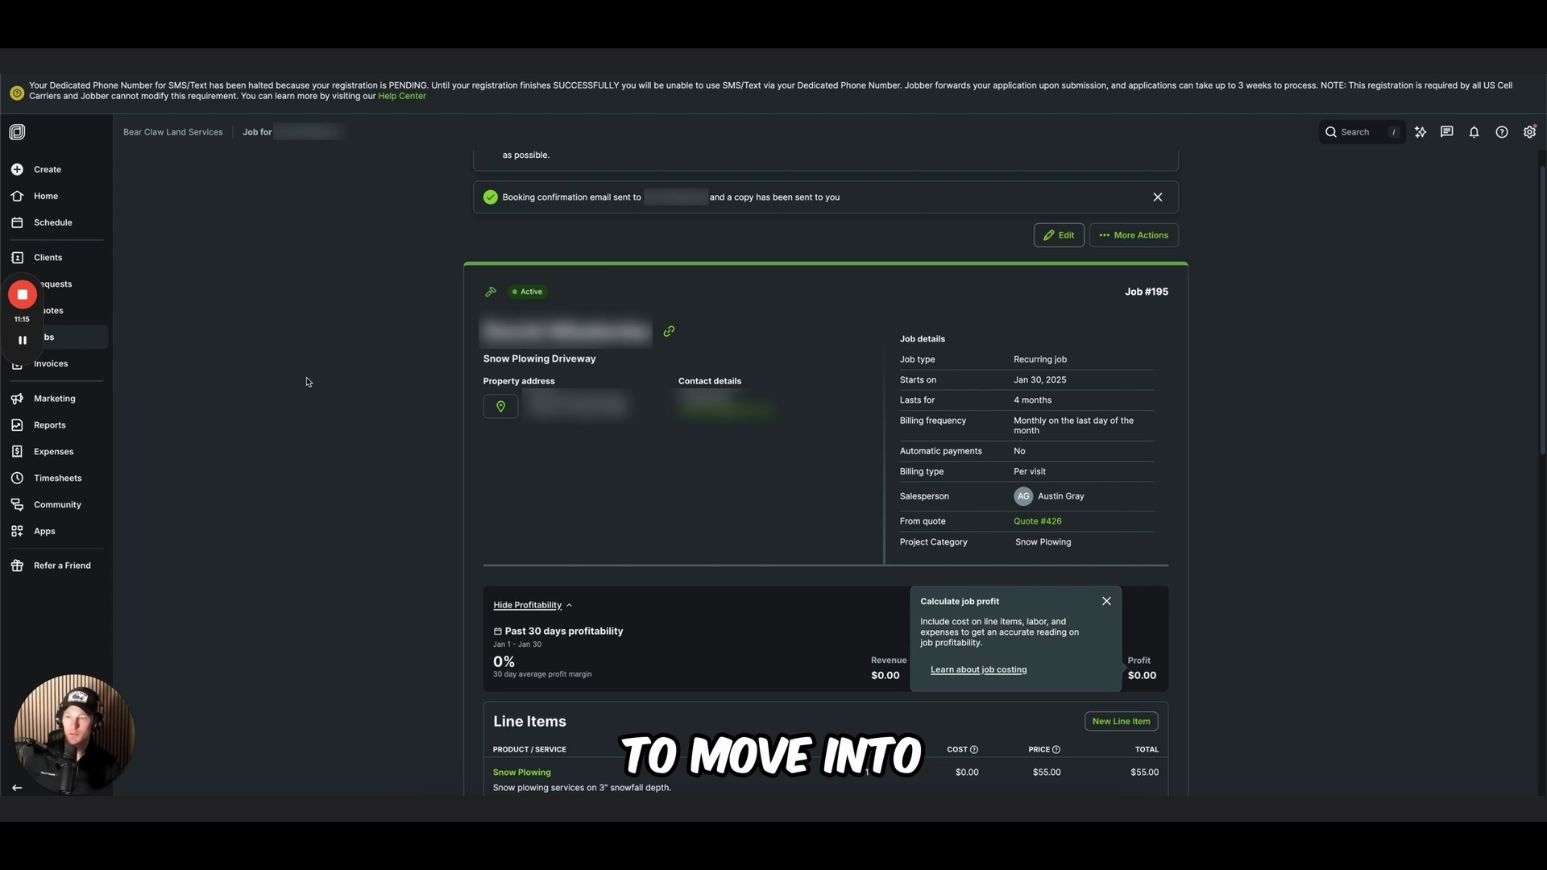
pyautogui.scroll(-1, 311, 381)
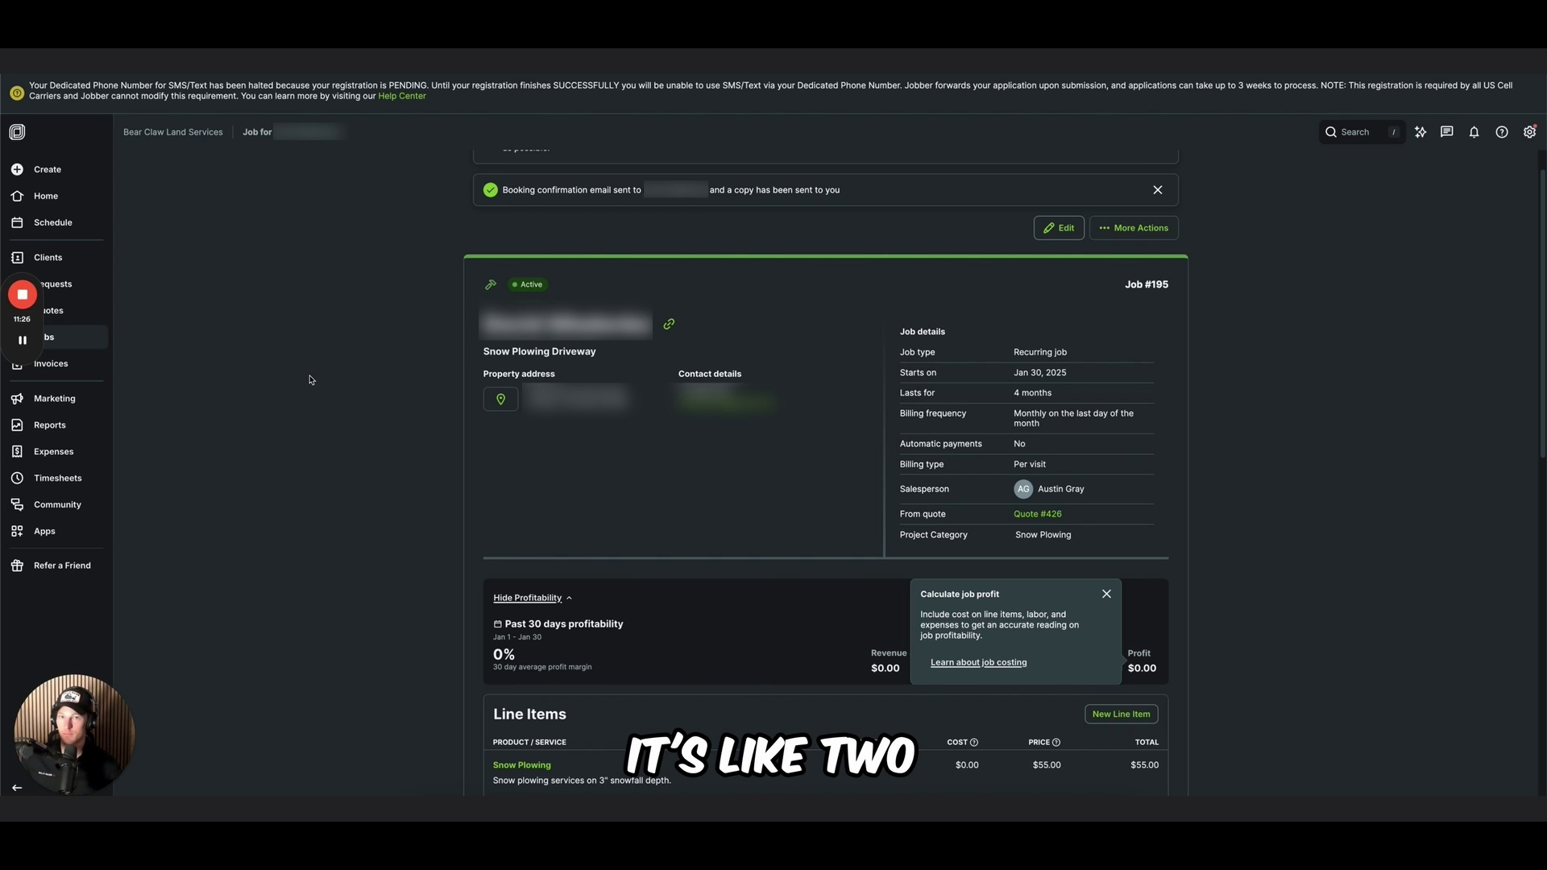
pyautogui.moveTo(32, 323)
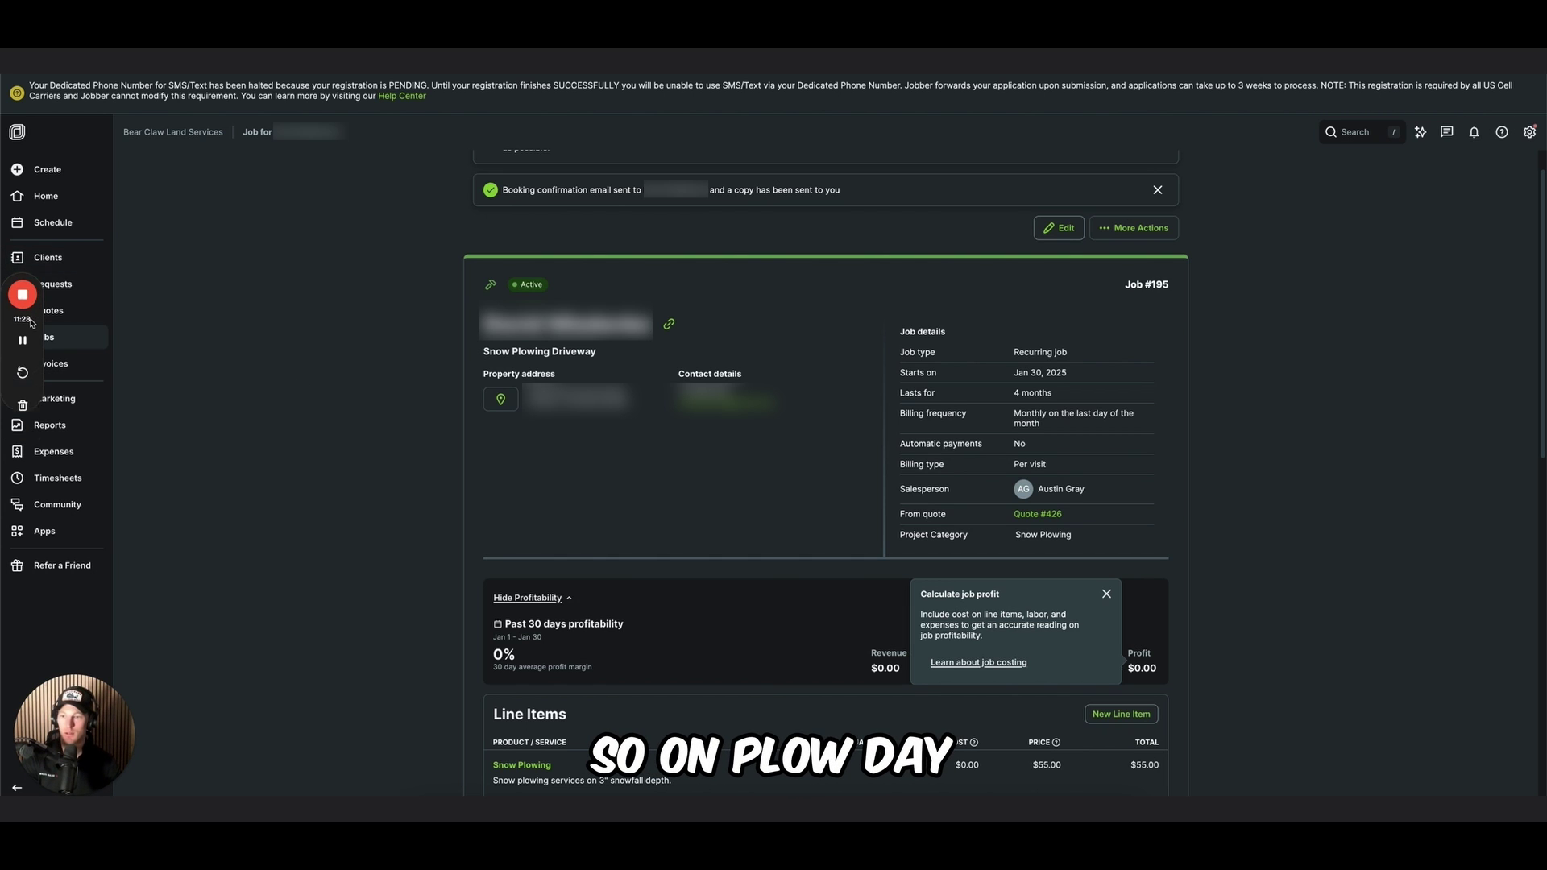
pyautogui.moveTo(31, 323); pyautogui.dragTo(131, 243)
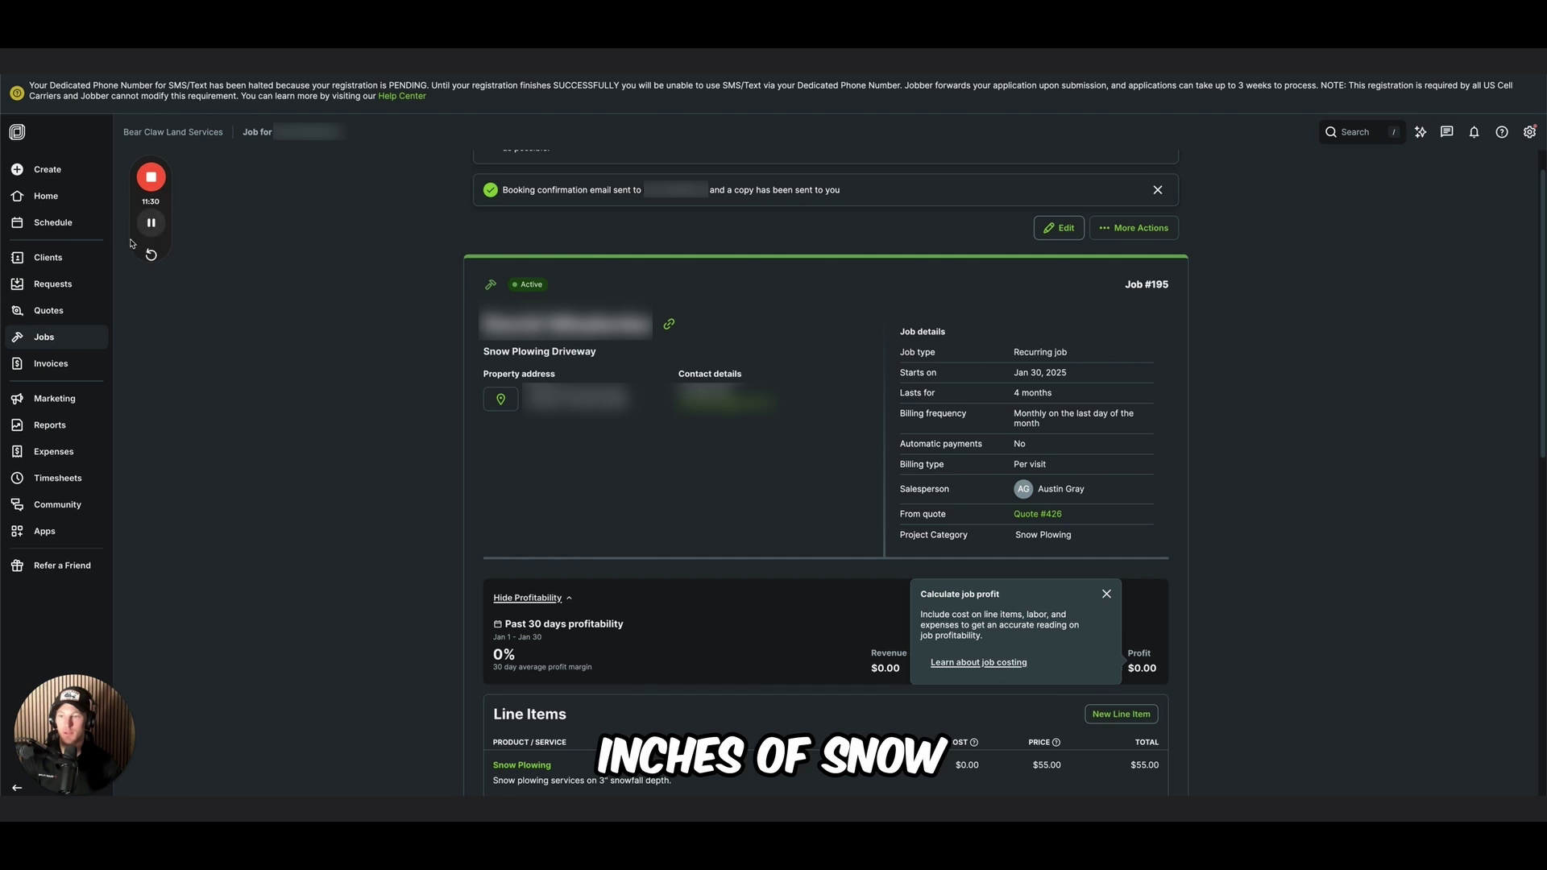
# - From Schedule, open Schedule New Visits with the incomplete-visits filter left at Today
pyautogui.click(54, 229)
pyautogui.click(1497, 172)
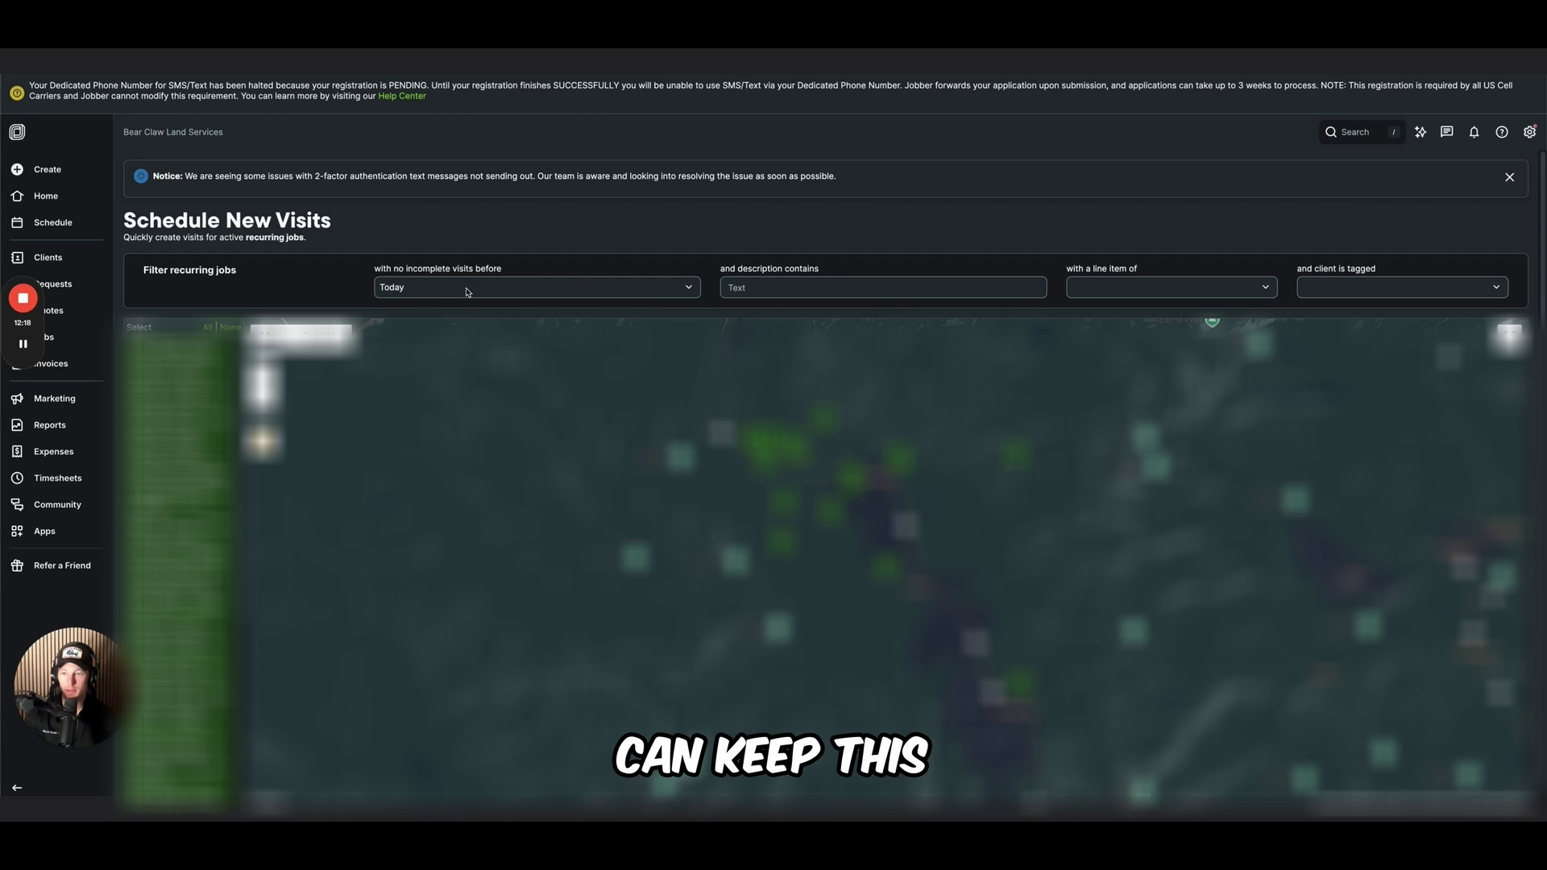
pyautogui.click(543, 292)
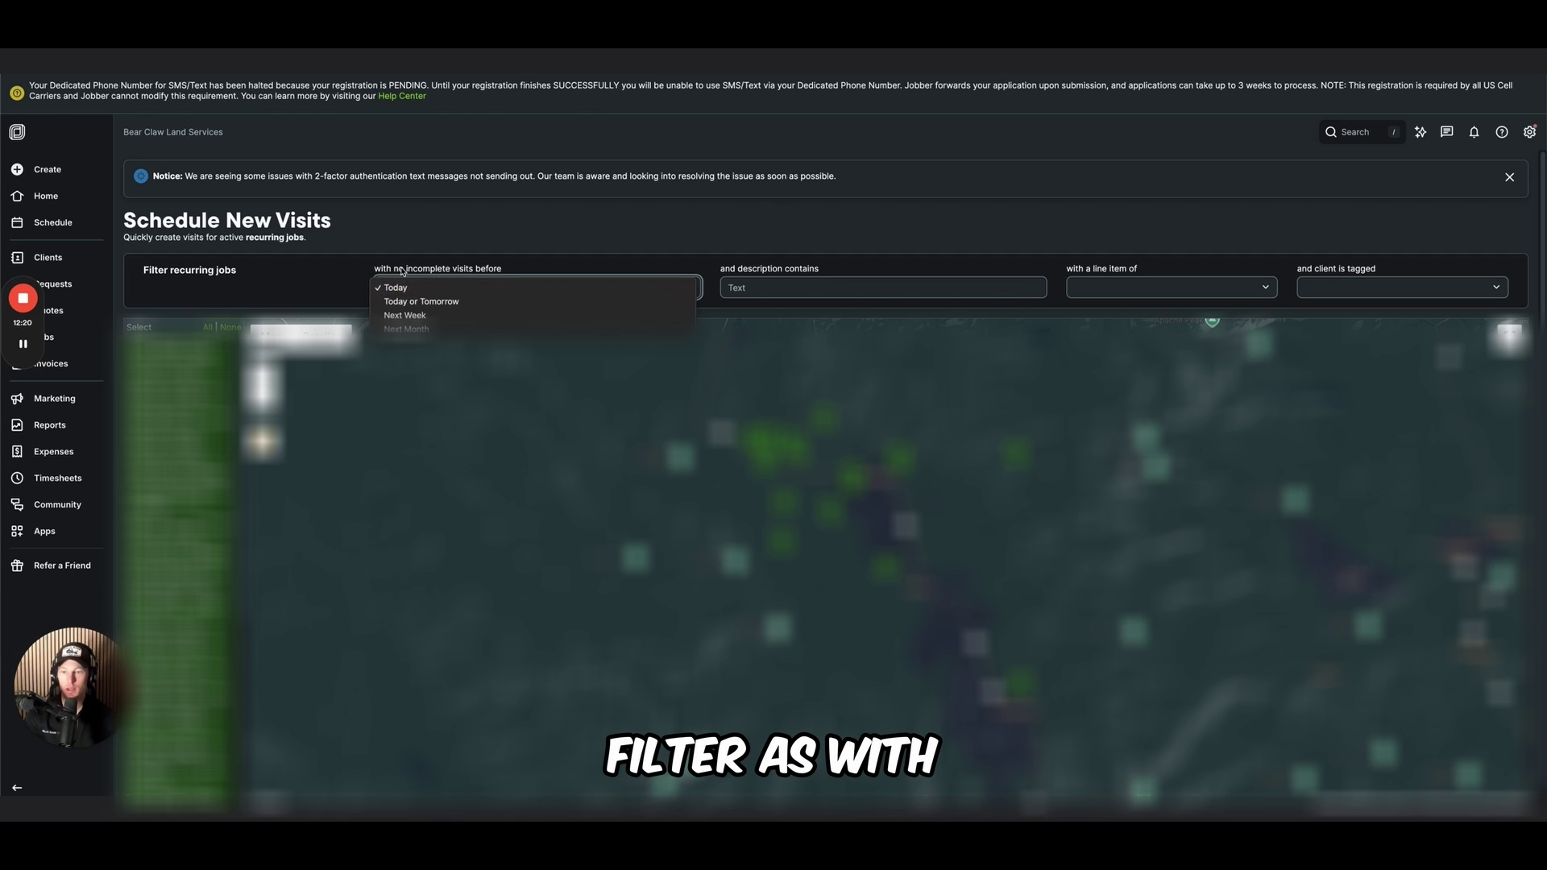
pyautogui.click(294, 275)
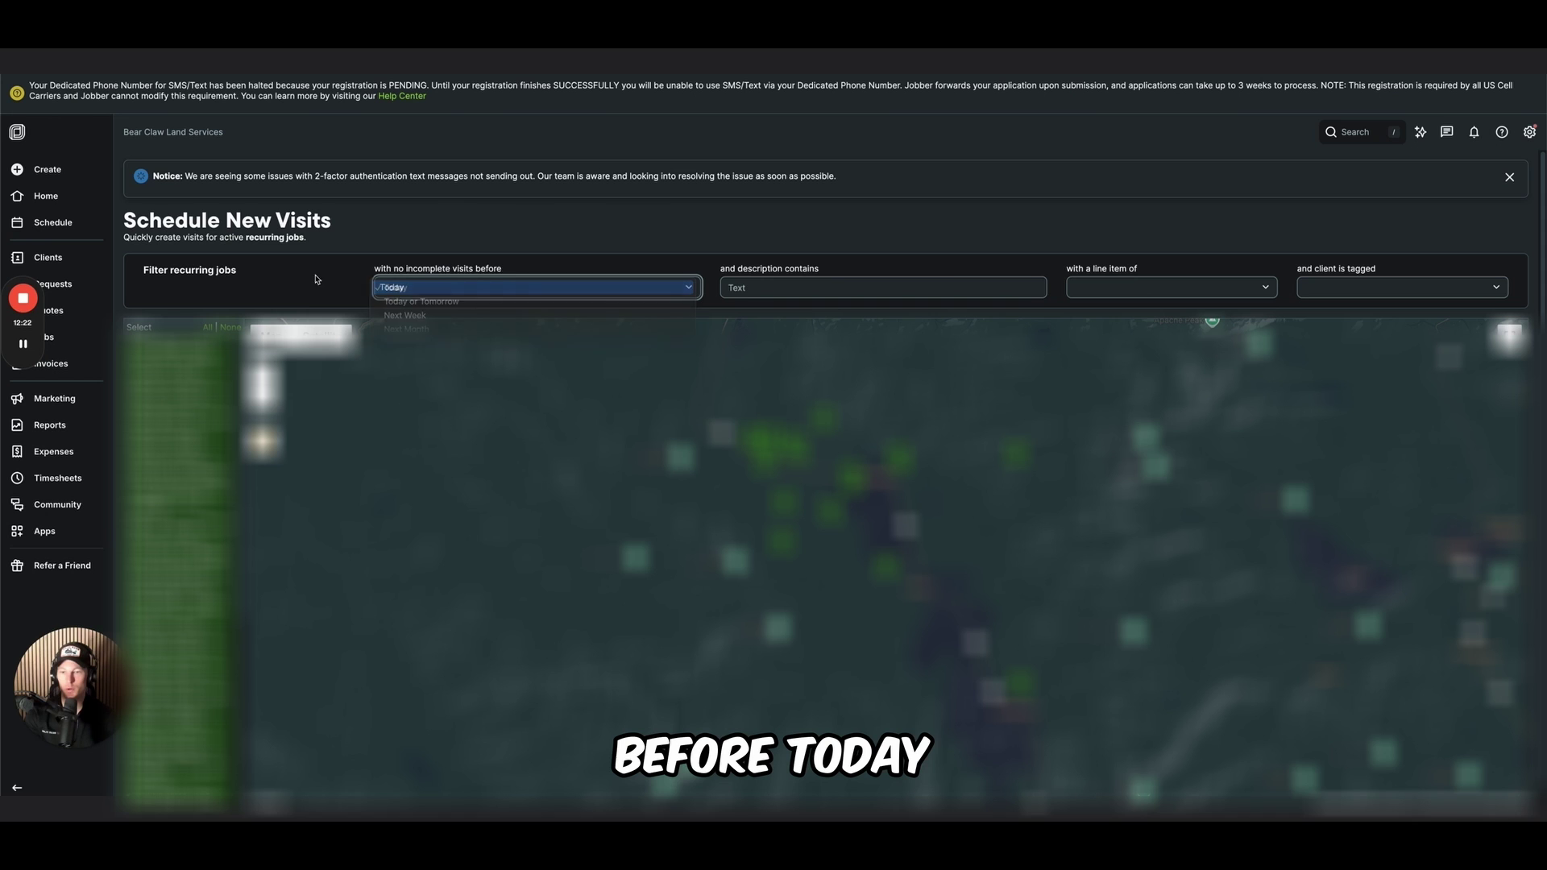
pyautogui.scroll(-1, 295, 275)
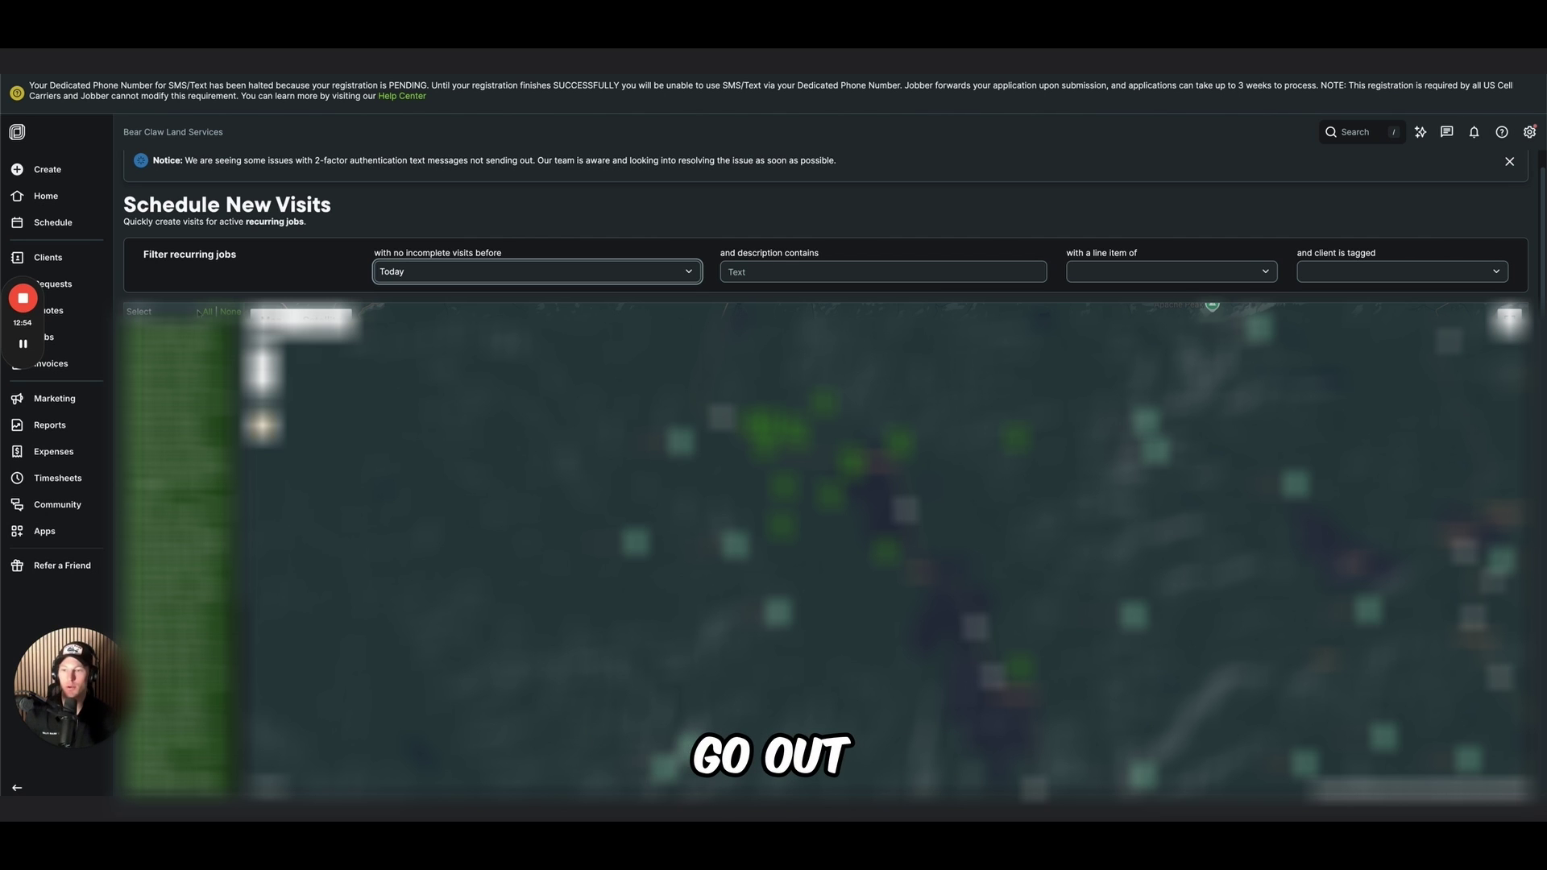
# - Select all 32 recurring jobs and set their new visits to start Jan 30, 2025 with the first team member assigned
pyautogui.click(207, 311)
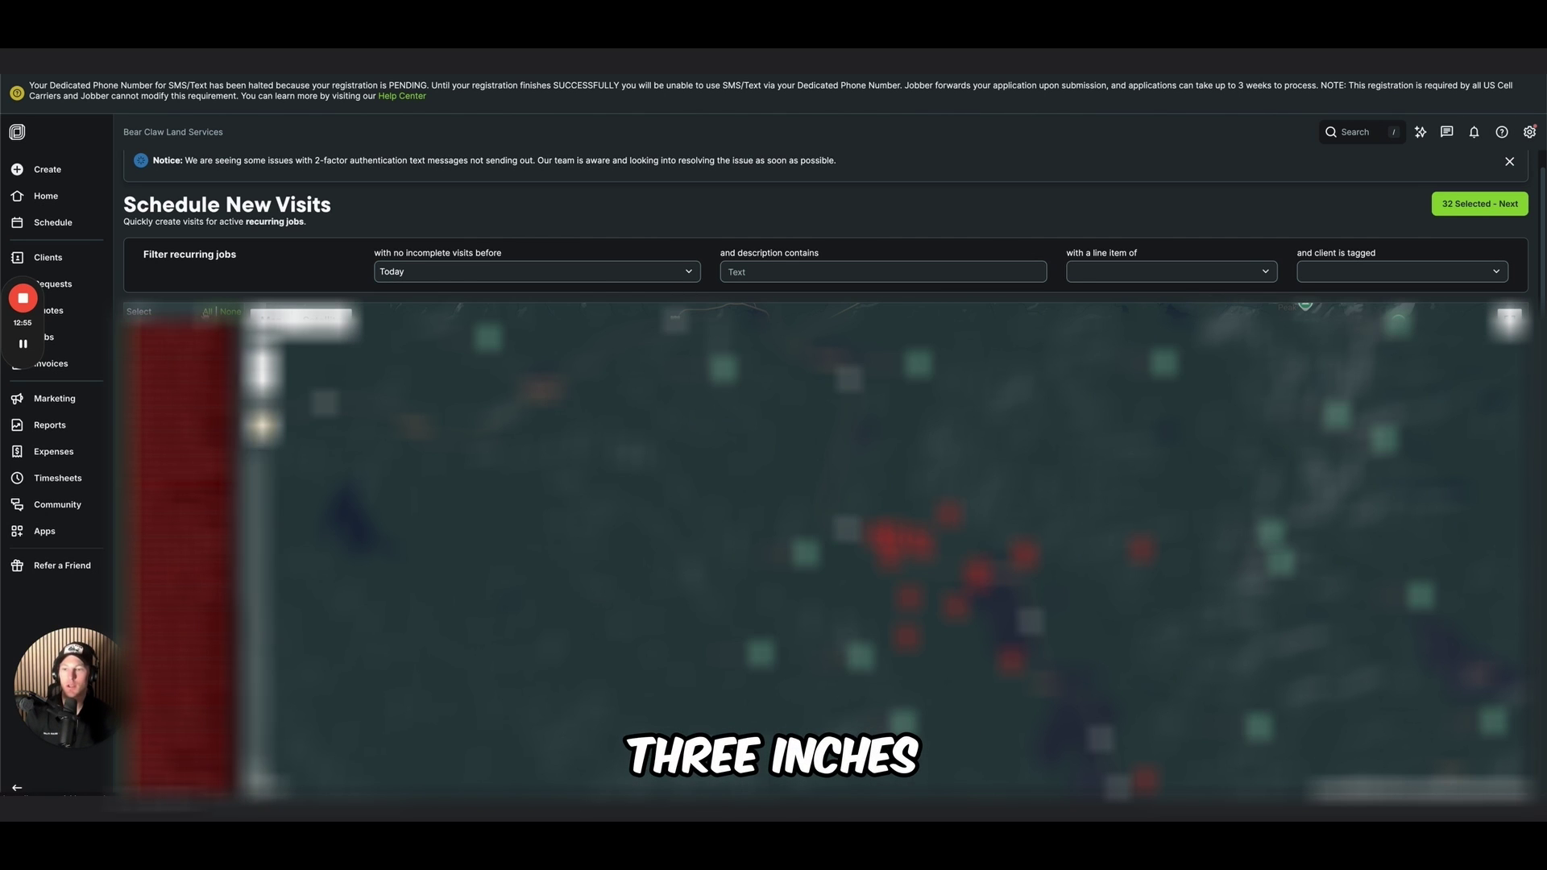
pyautogui.click(1479, 204)
pyautogui.click(628, 342)
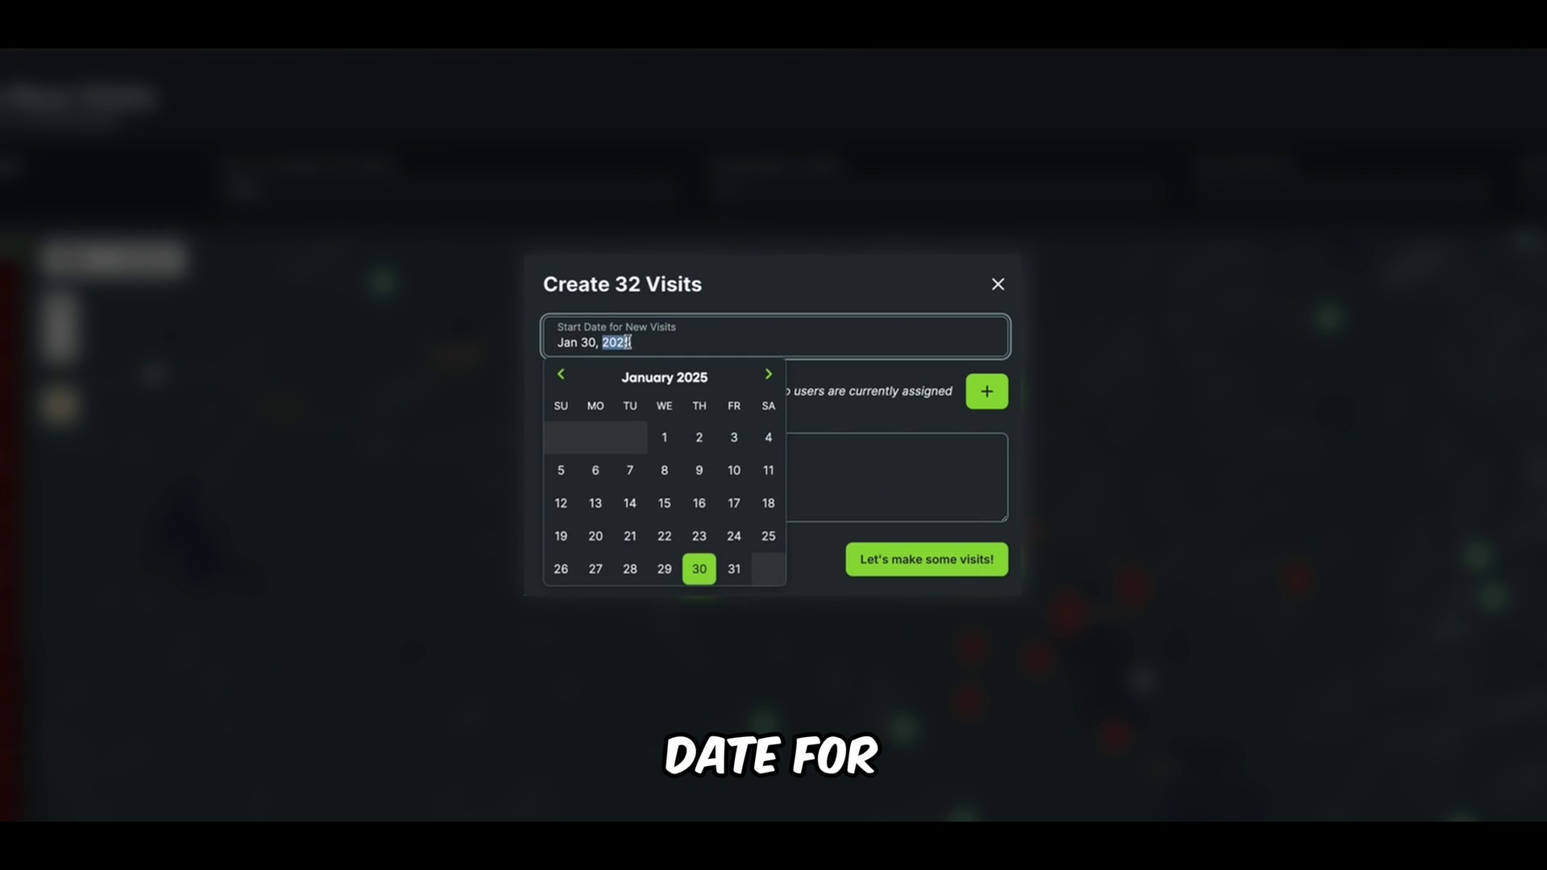
pyautogui.click(699, 574)
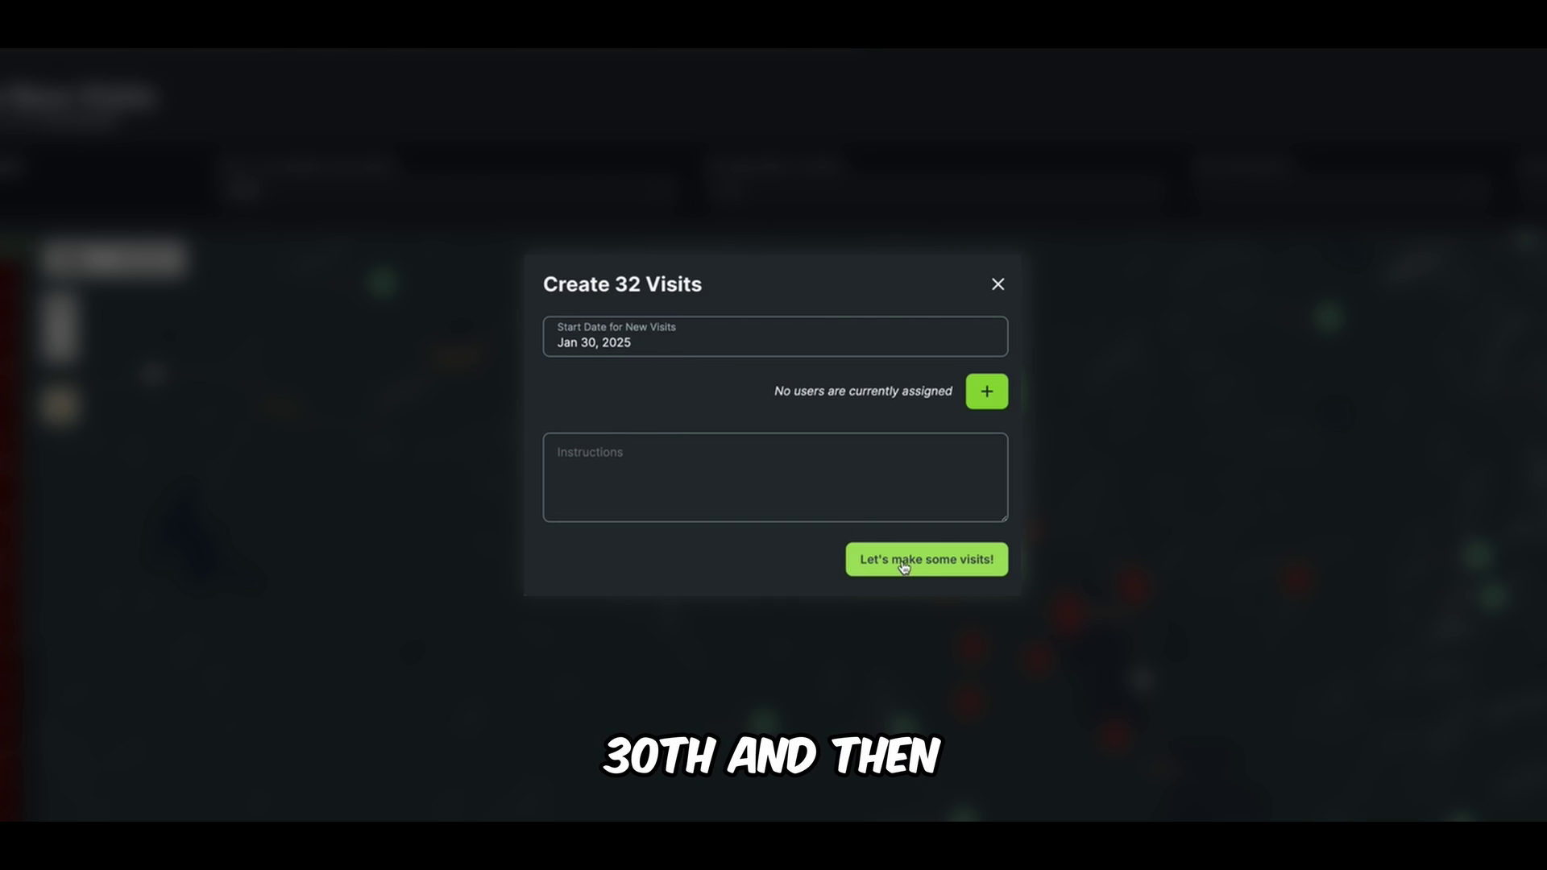
pyautogui.click(981, 397)
pyautogui.click(1007, 425)
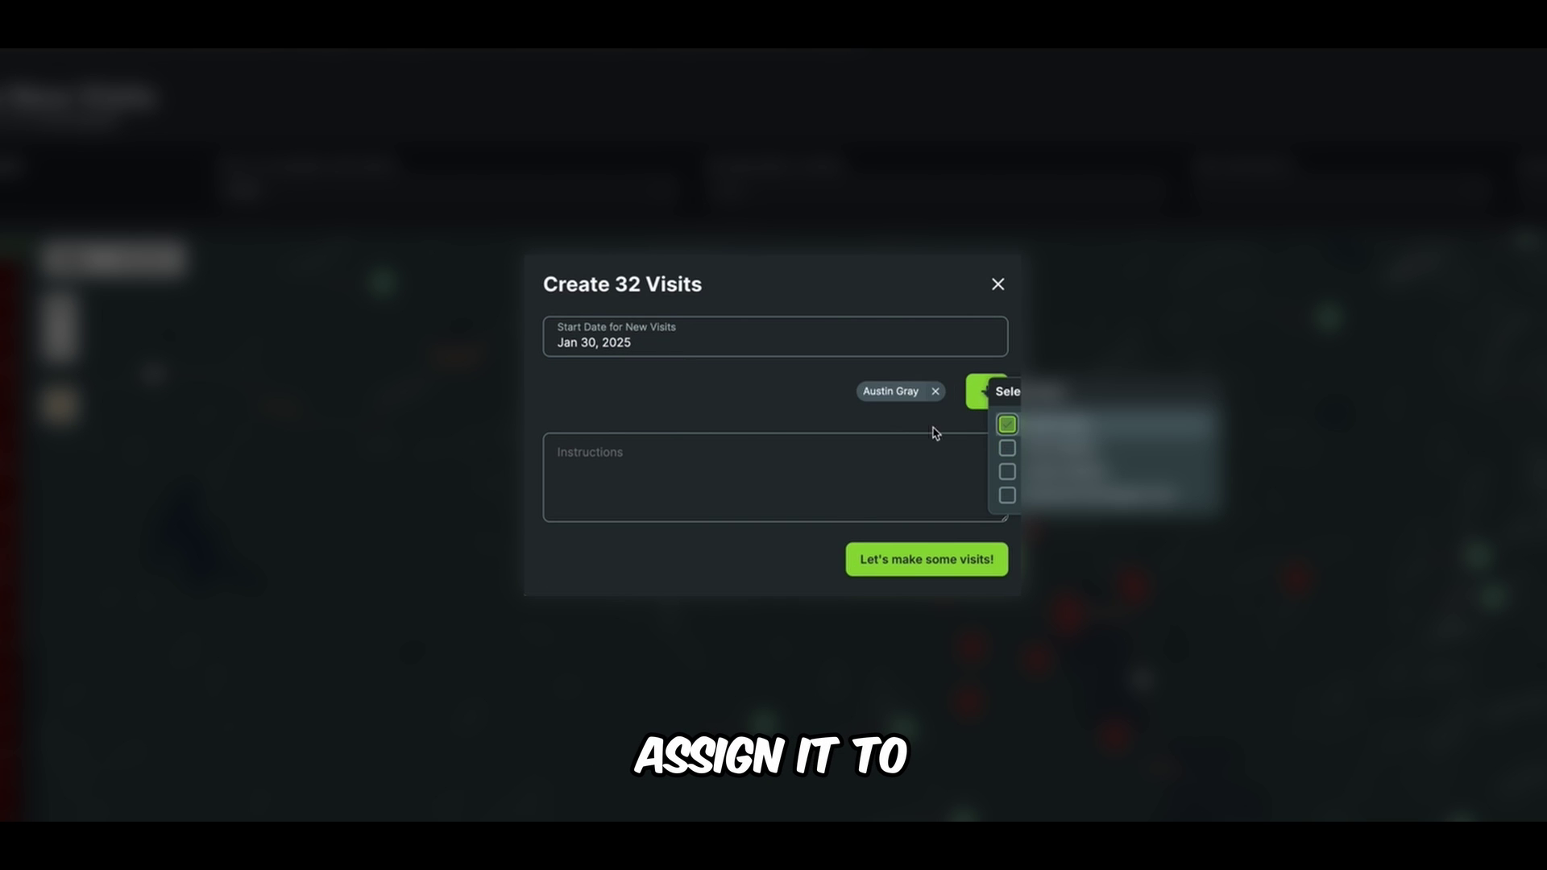
pyautogui.click(839, 397)
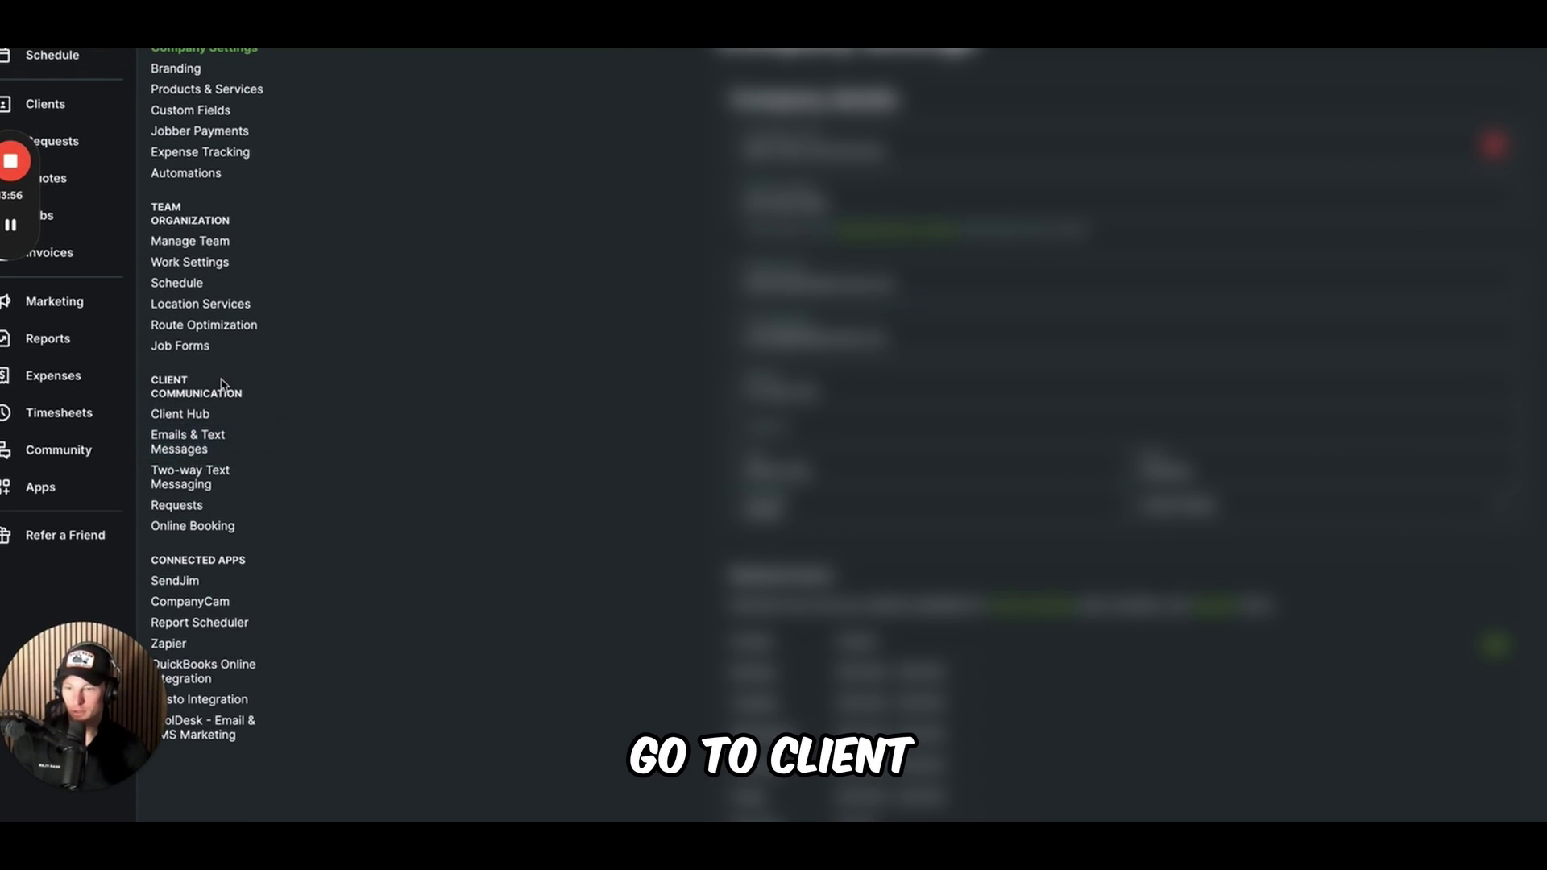
# - Switch on the Jobs Visit reminder under Emails & Text Messages and open its editor
pyautogui.scroll(-1, 228, 451)
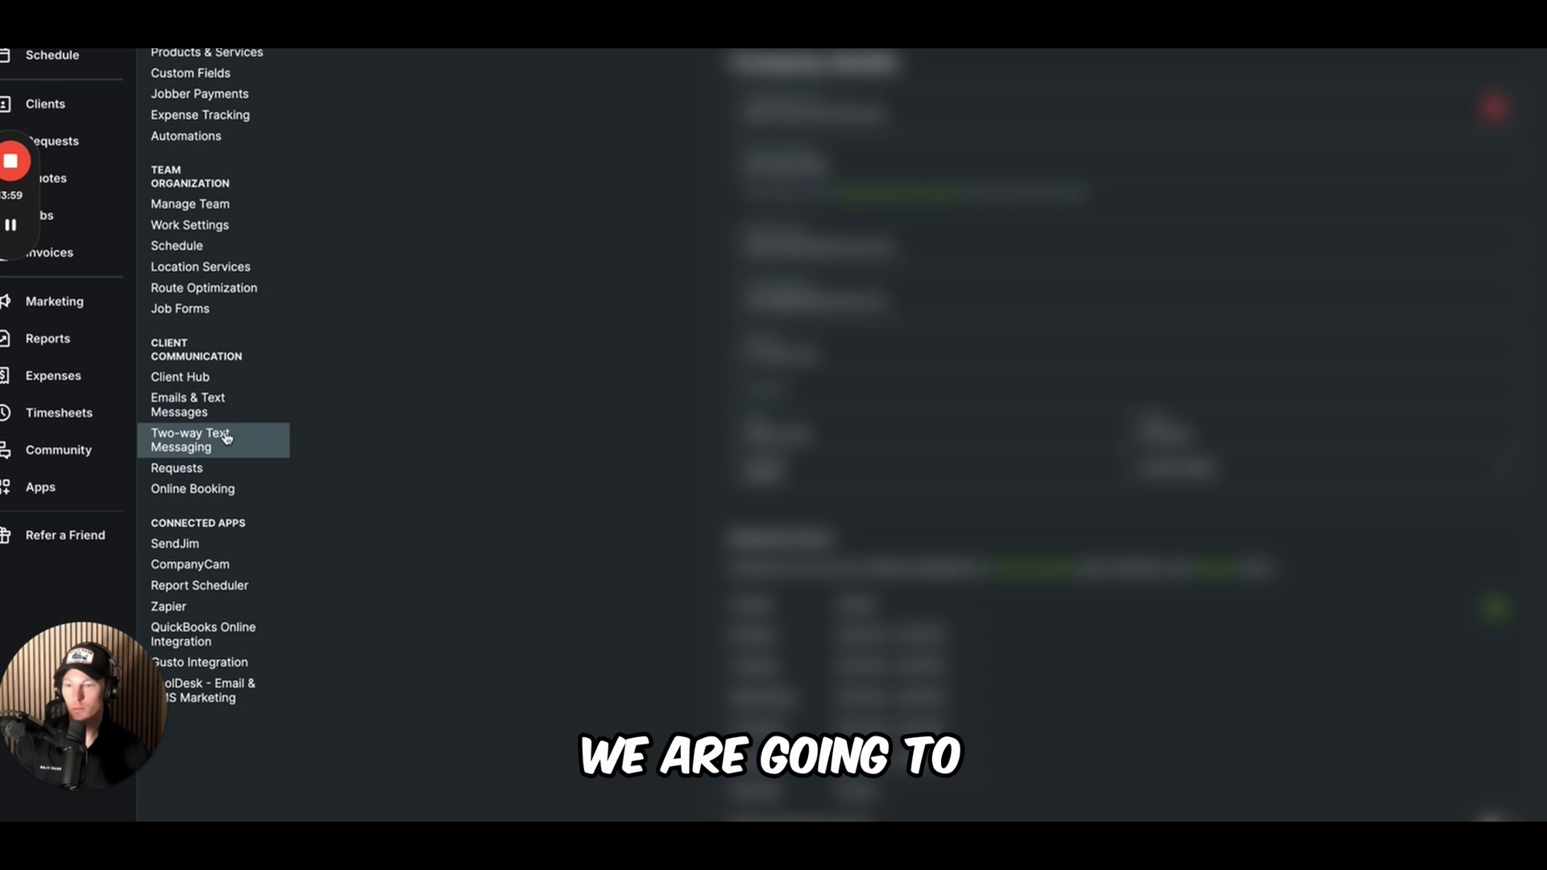
pyautogui.click(228, 413)
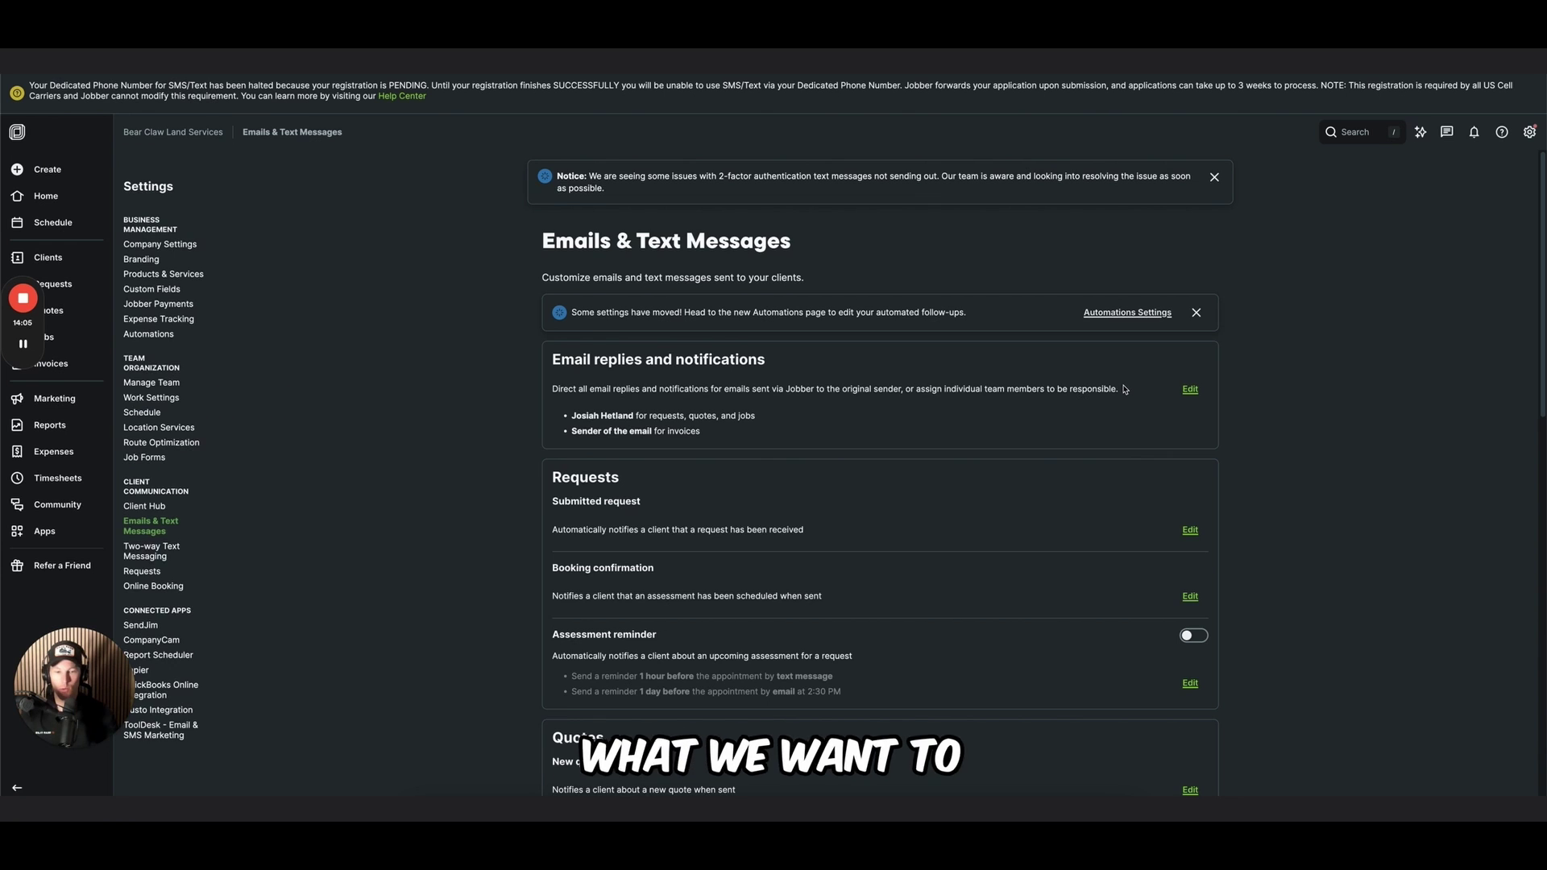
pyautogui.scroll(-3, 1048, 383)
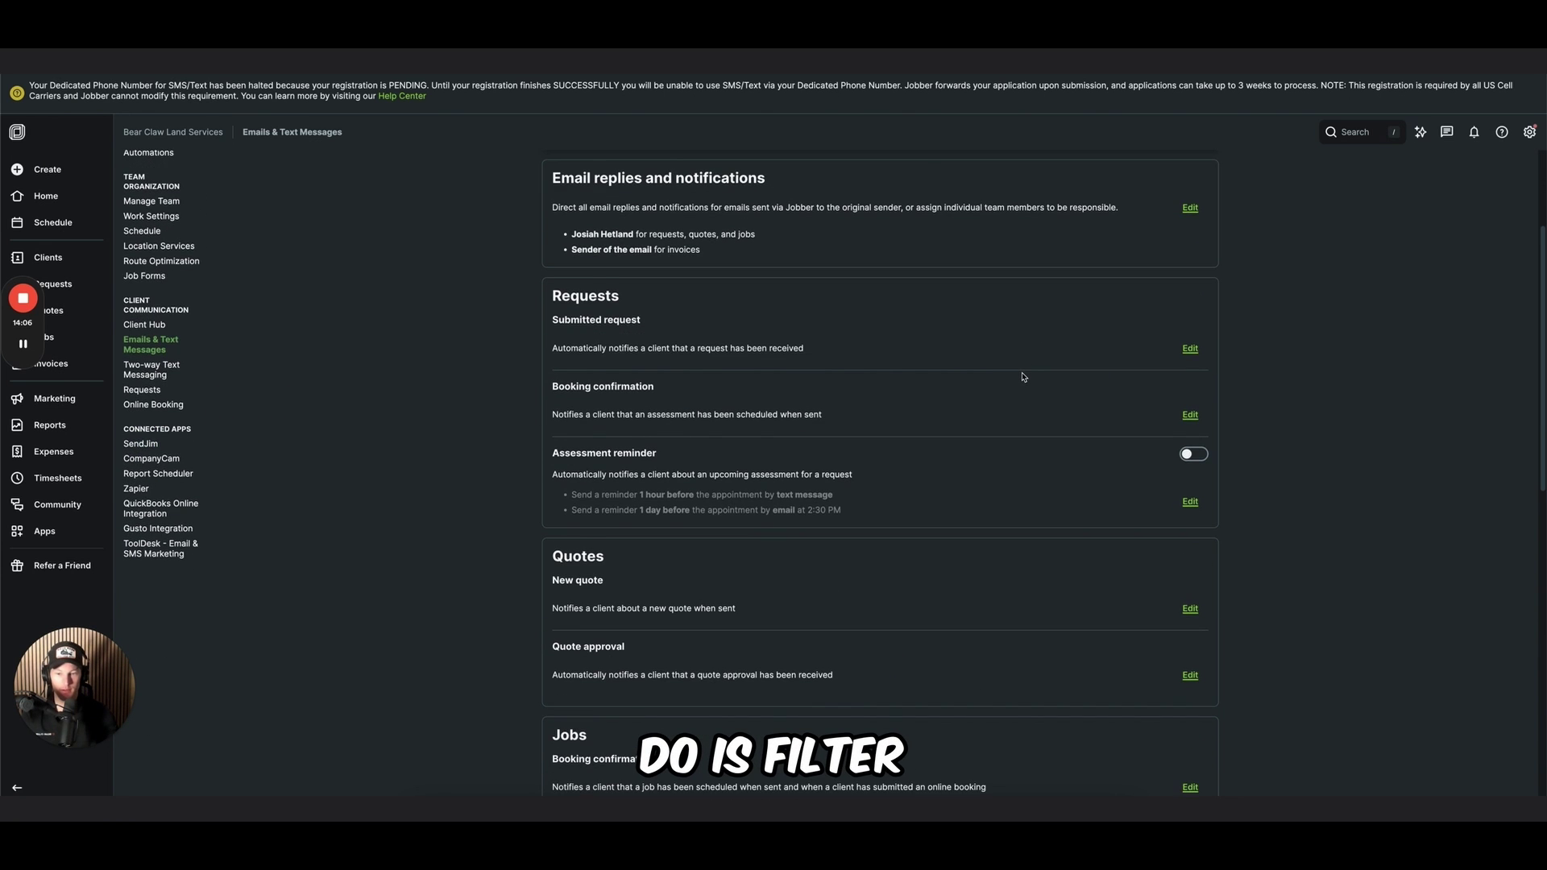
pyautogui.scroll(-3, 1024, 377)
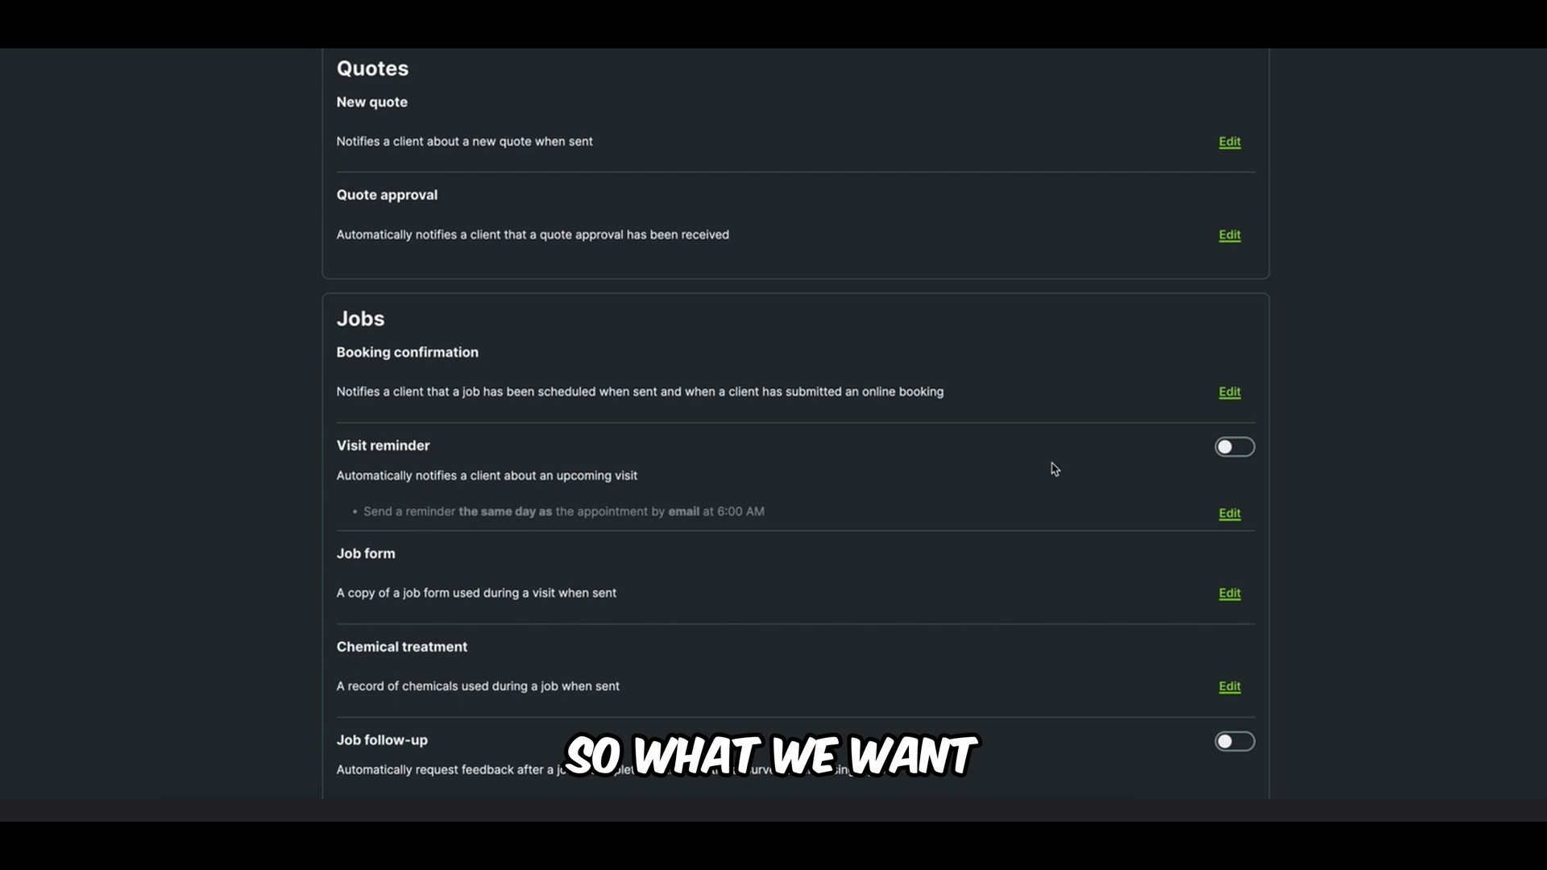
pyautogui.click(1233, 447)
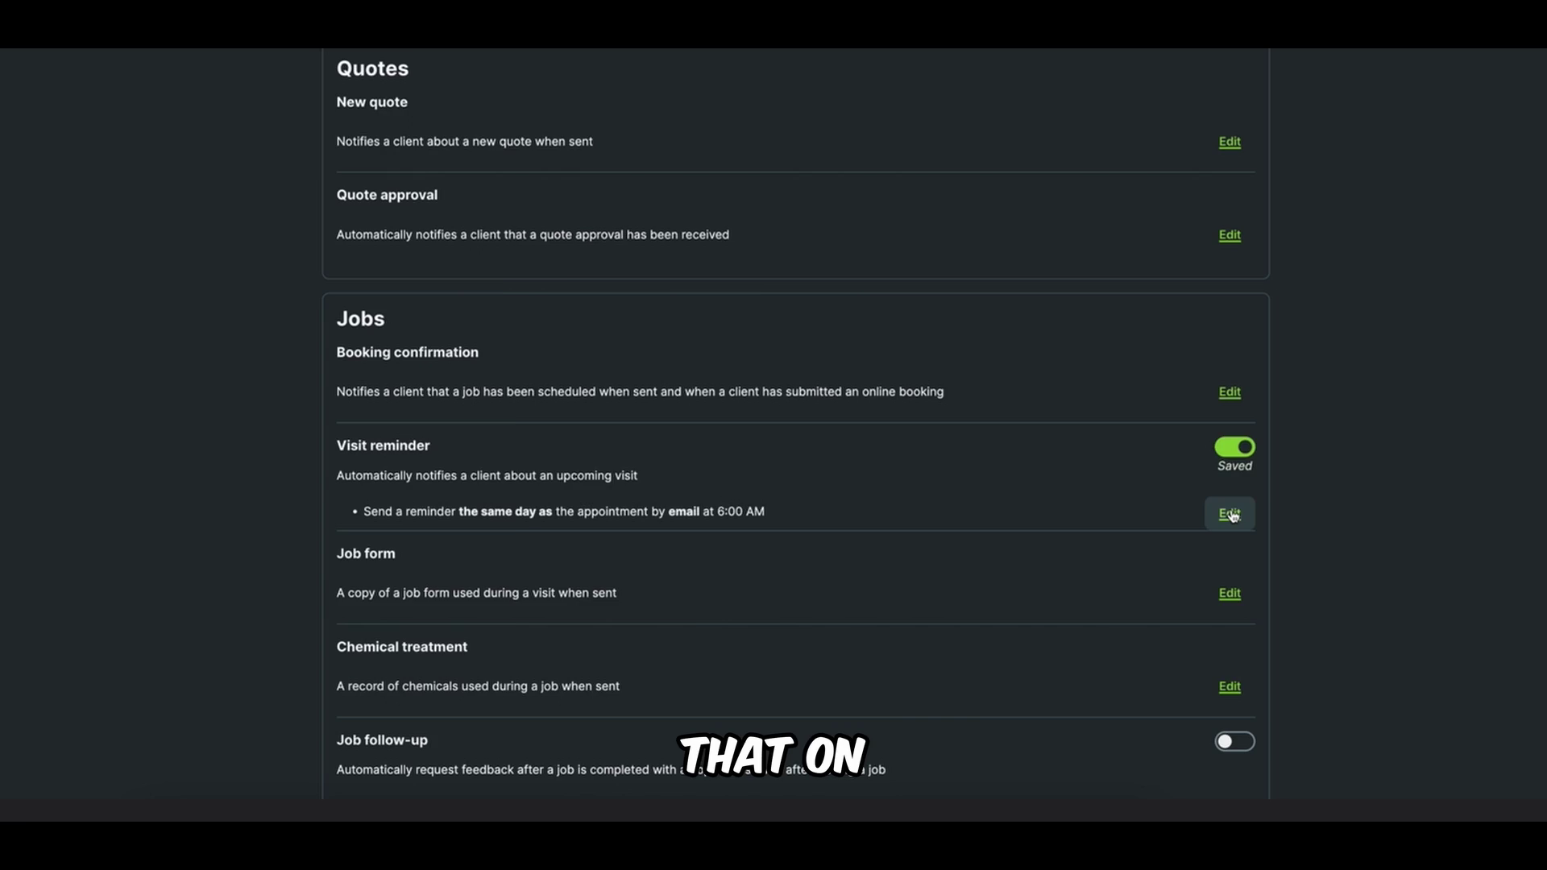
pyautogui.click(1239, 529)
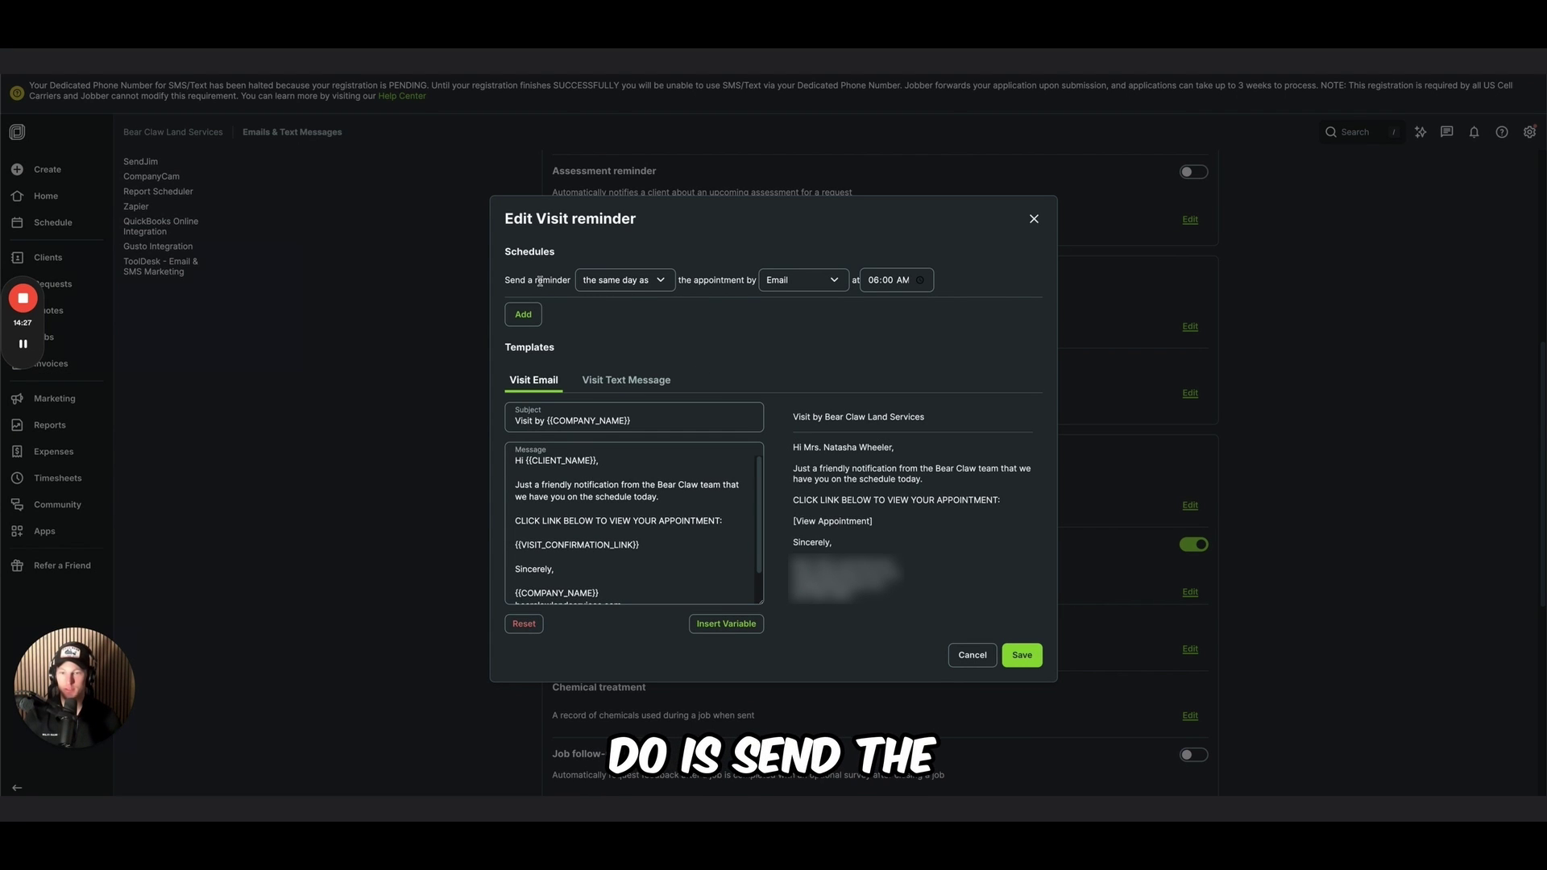
pyautogui.click(625, 280)
pyautogui.click(628, 282)
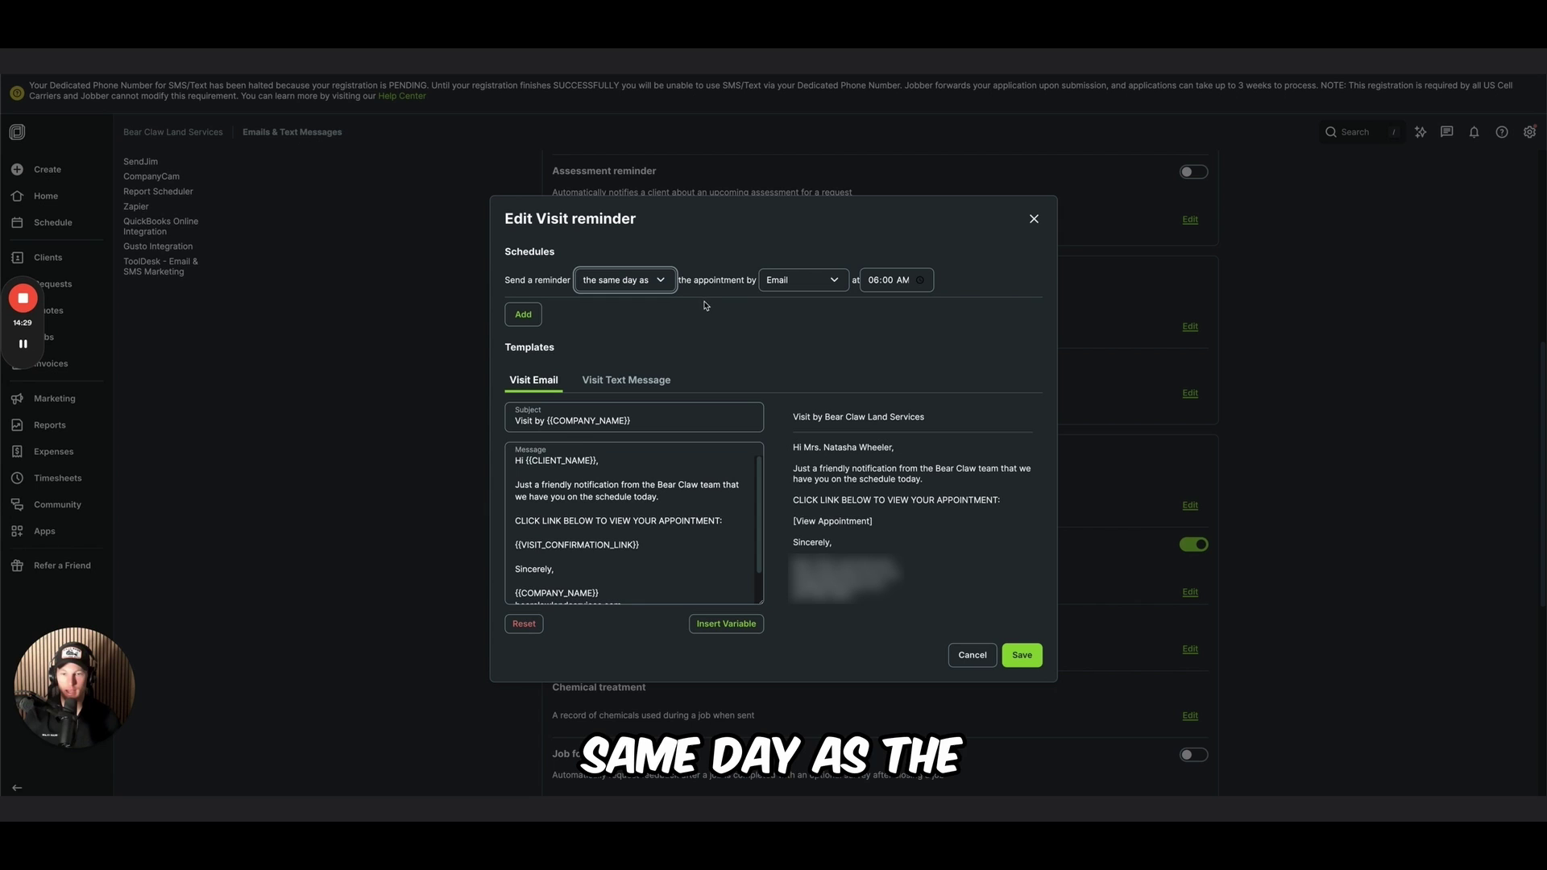
pyautogui.click(785, 283)
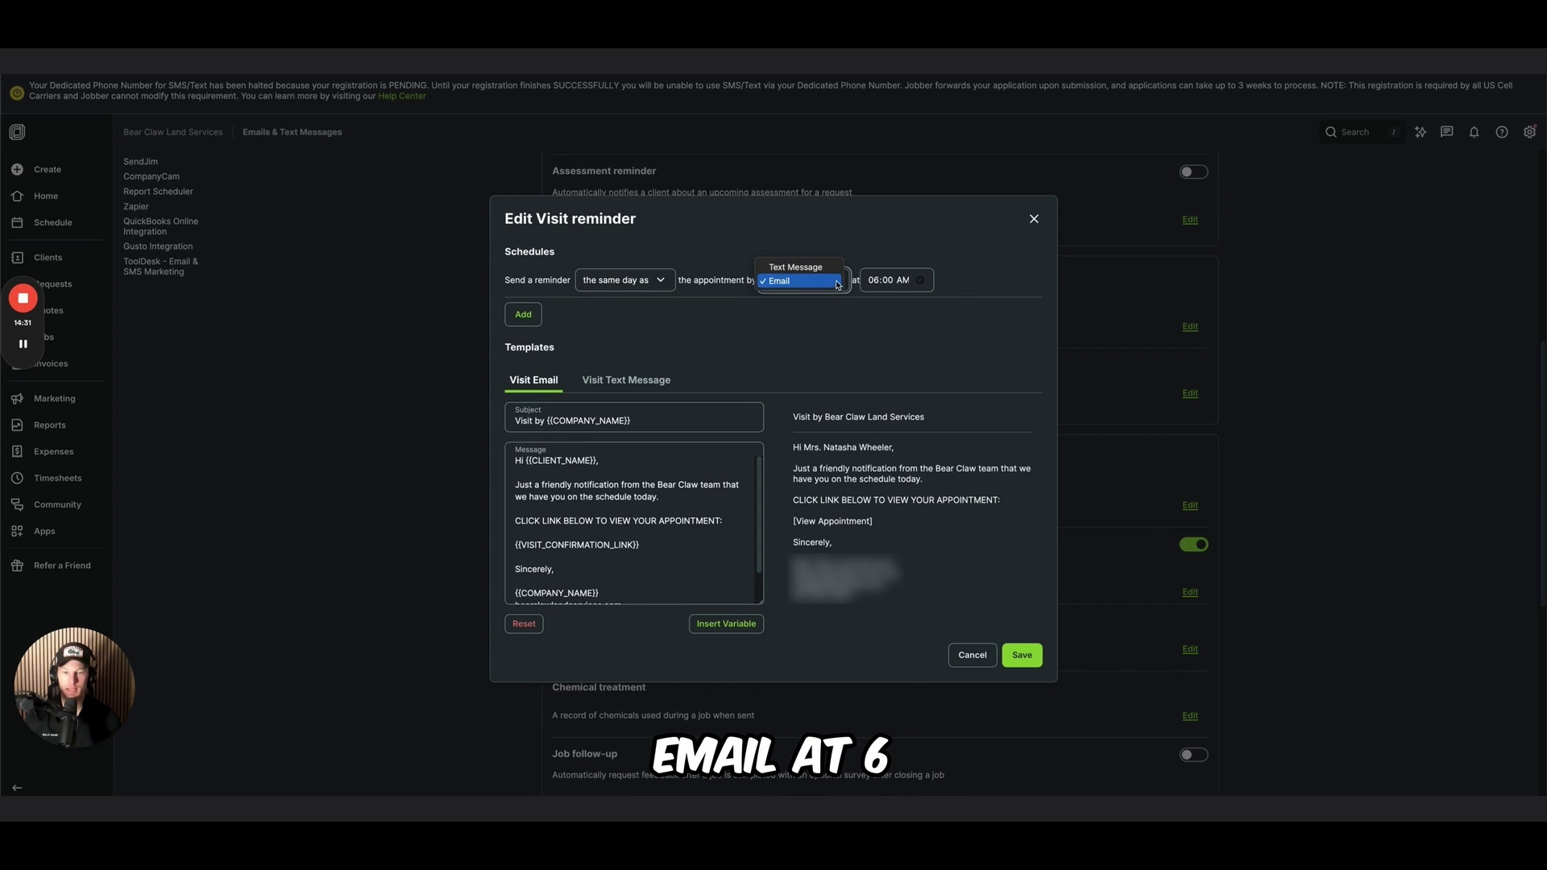
pyautogui.click(888, 286)
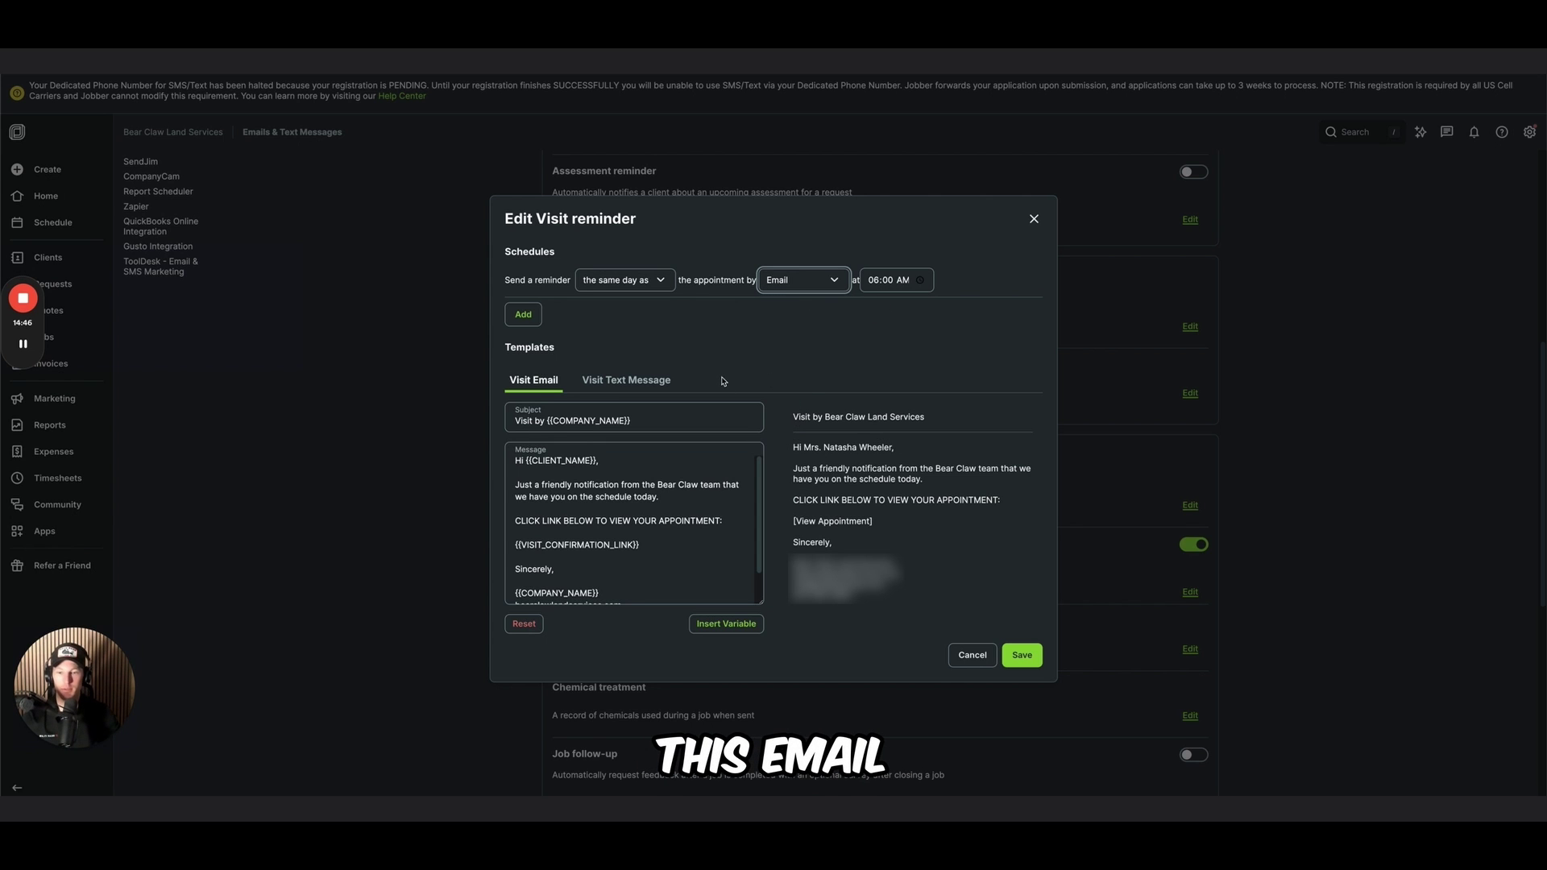
pyautogui.scroll(-3, 596, 515)
pyautogui.scroll(3, 592, 483)
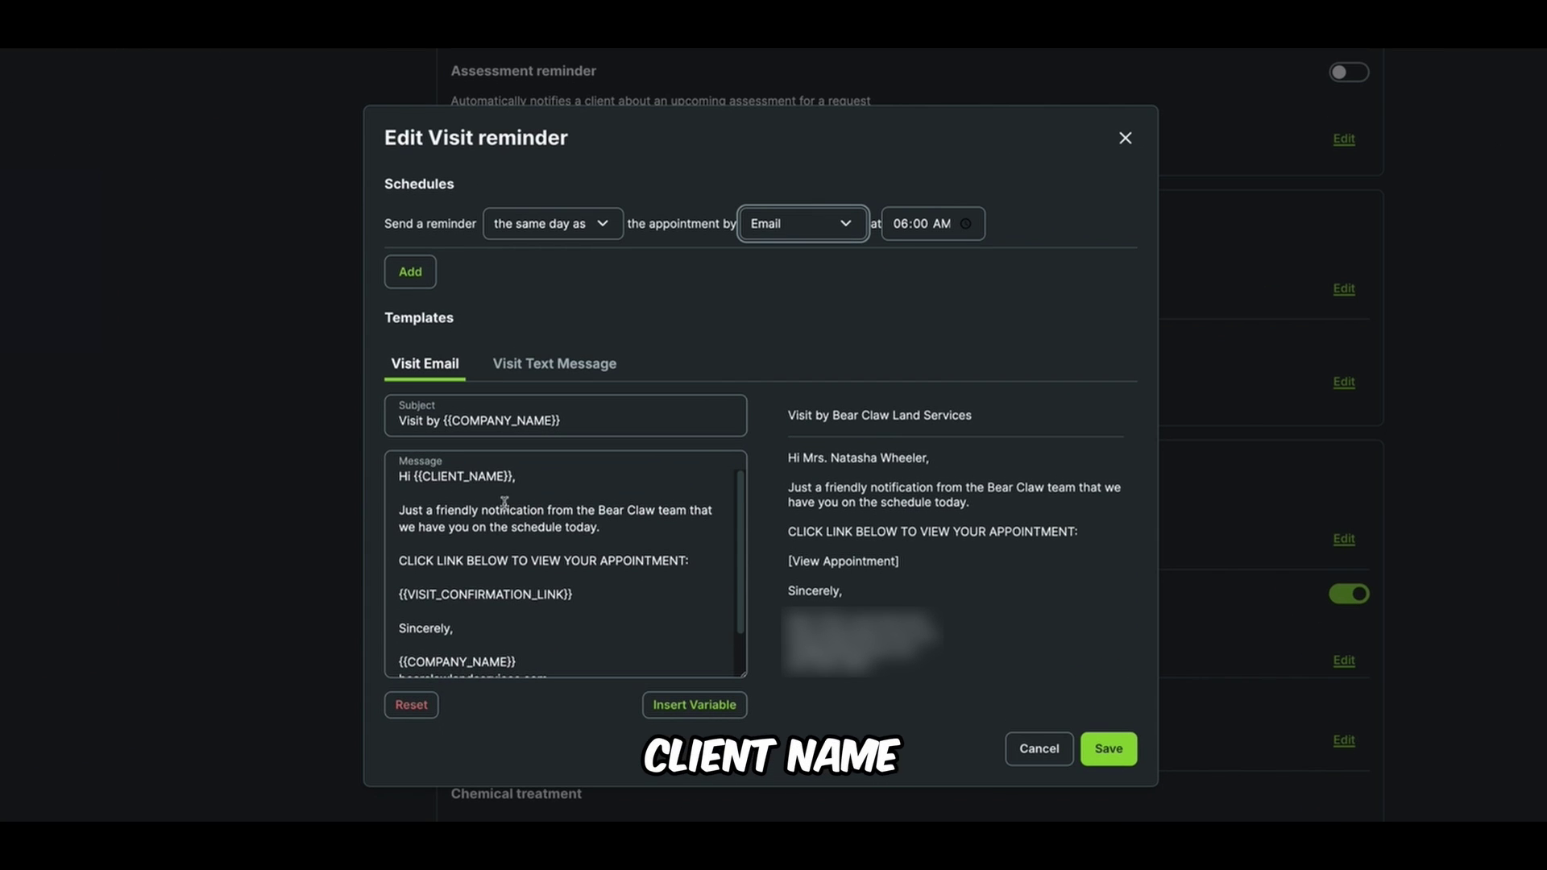
pyautogui.scroll(-1, 545, 527)
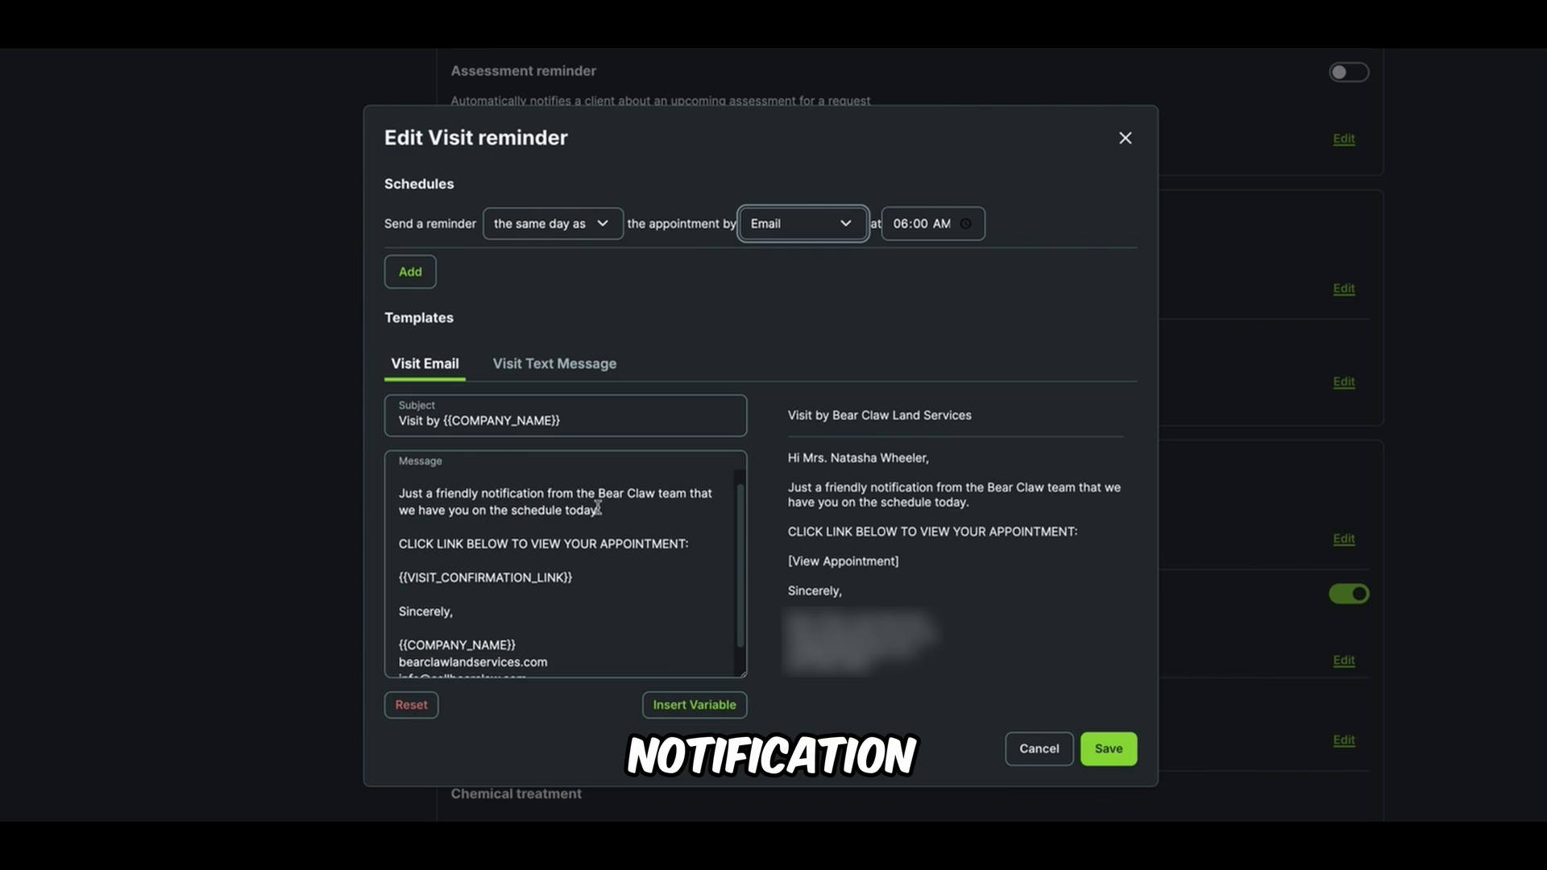
pyautogui.scroll(-1, 588, 541)
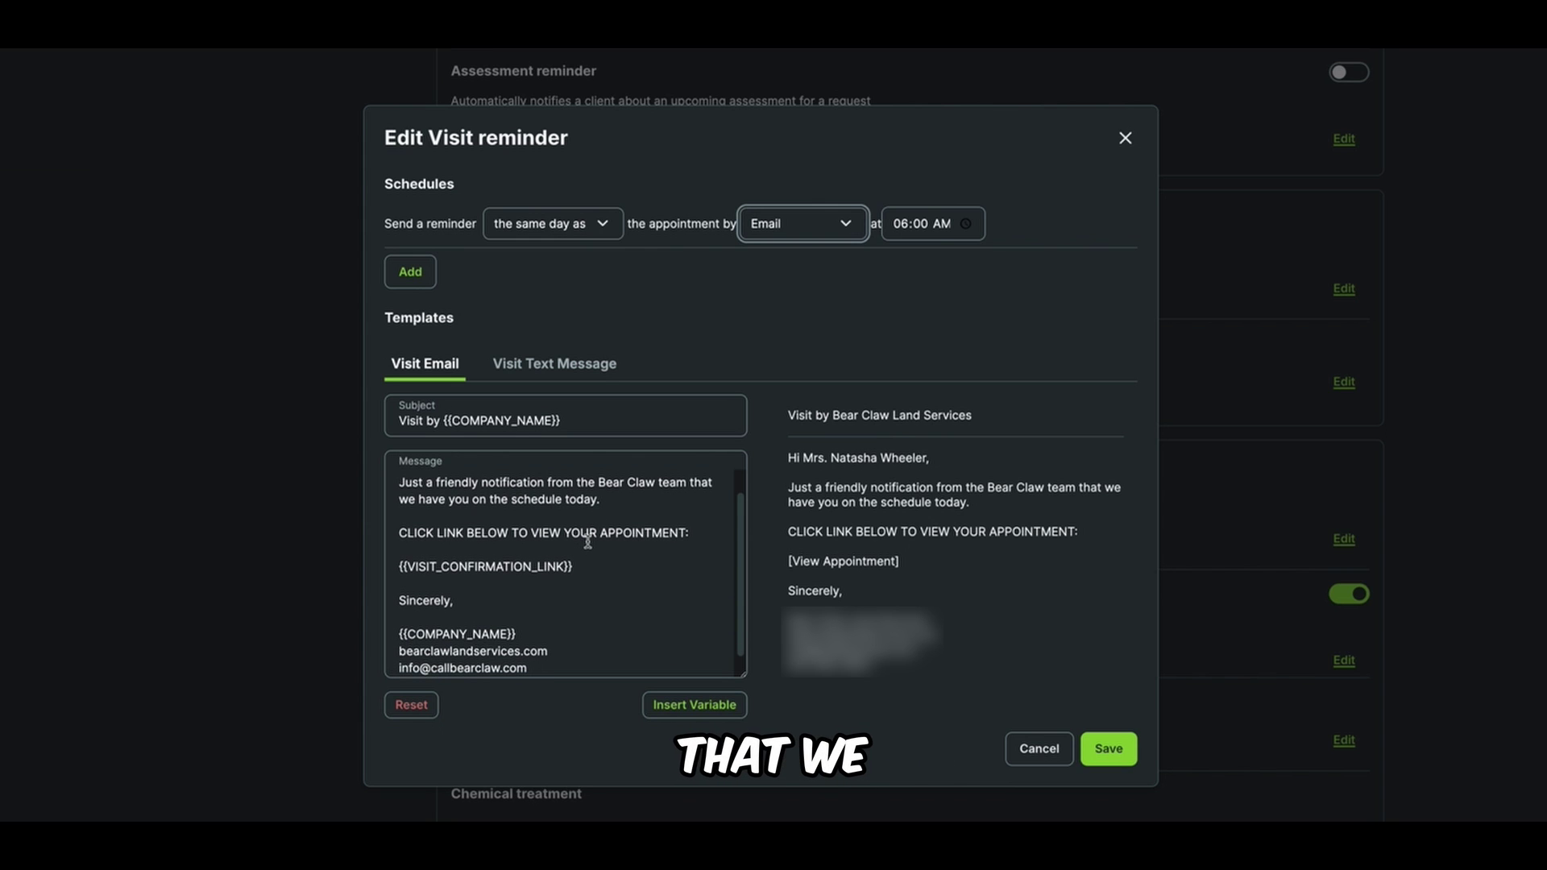
# - Insert 'snow plowing' before 'schedule' in the reminder message
pyautogui.click(510, 499)
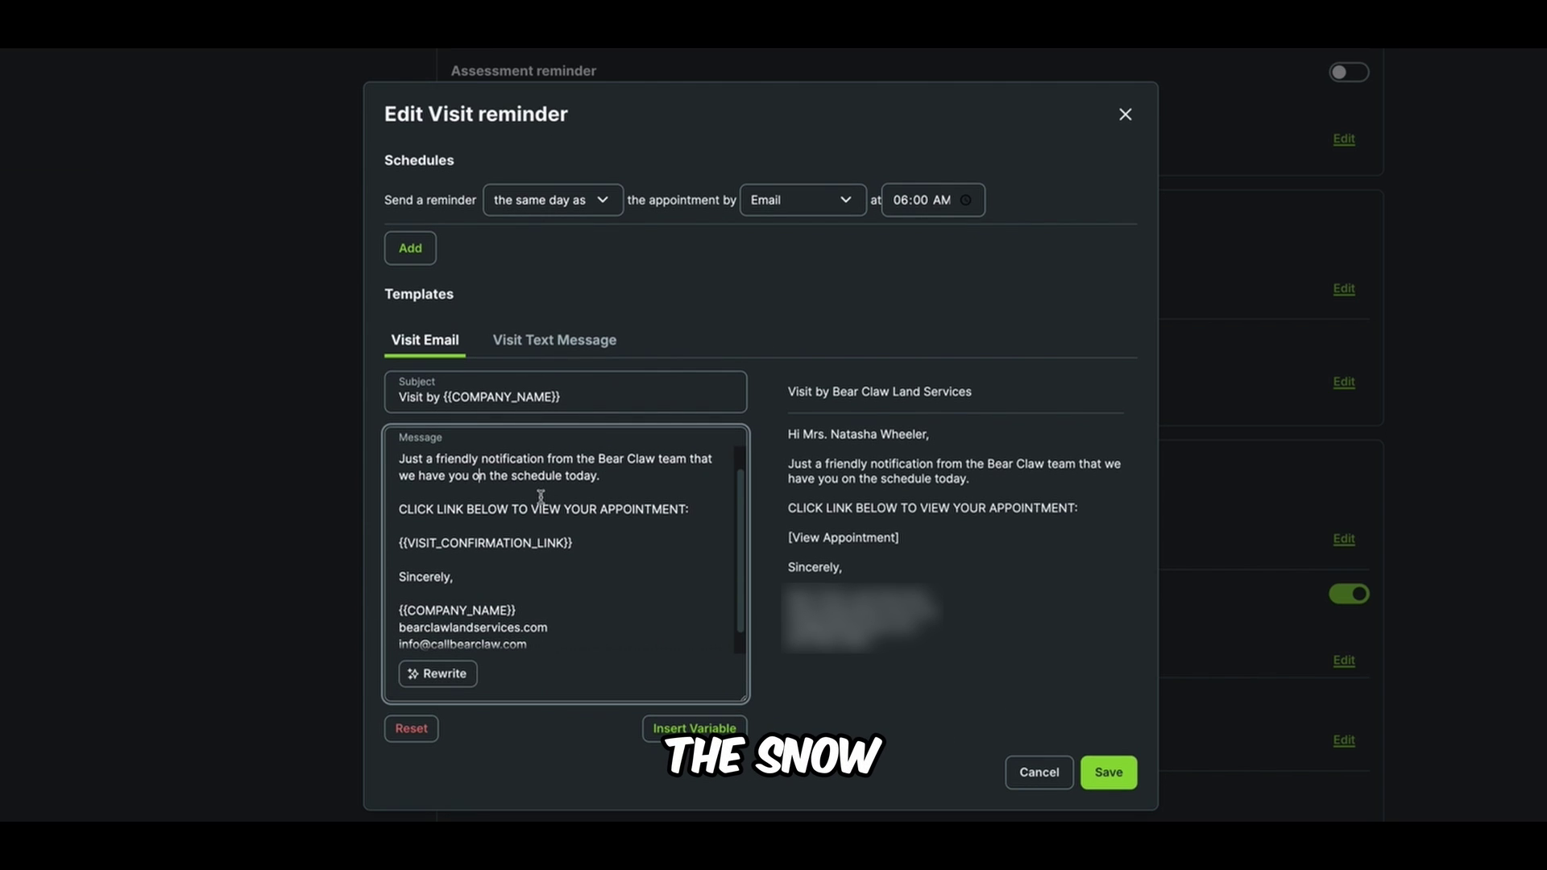
pyautogui.write('snow plowing s')
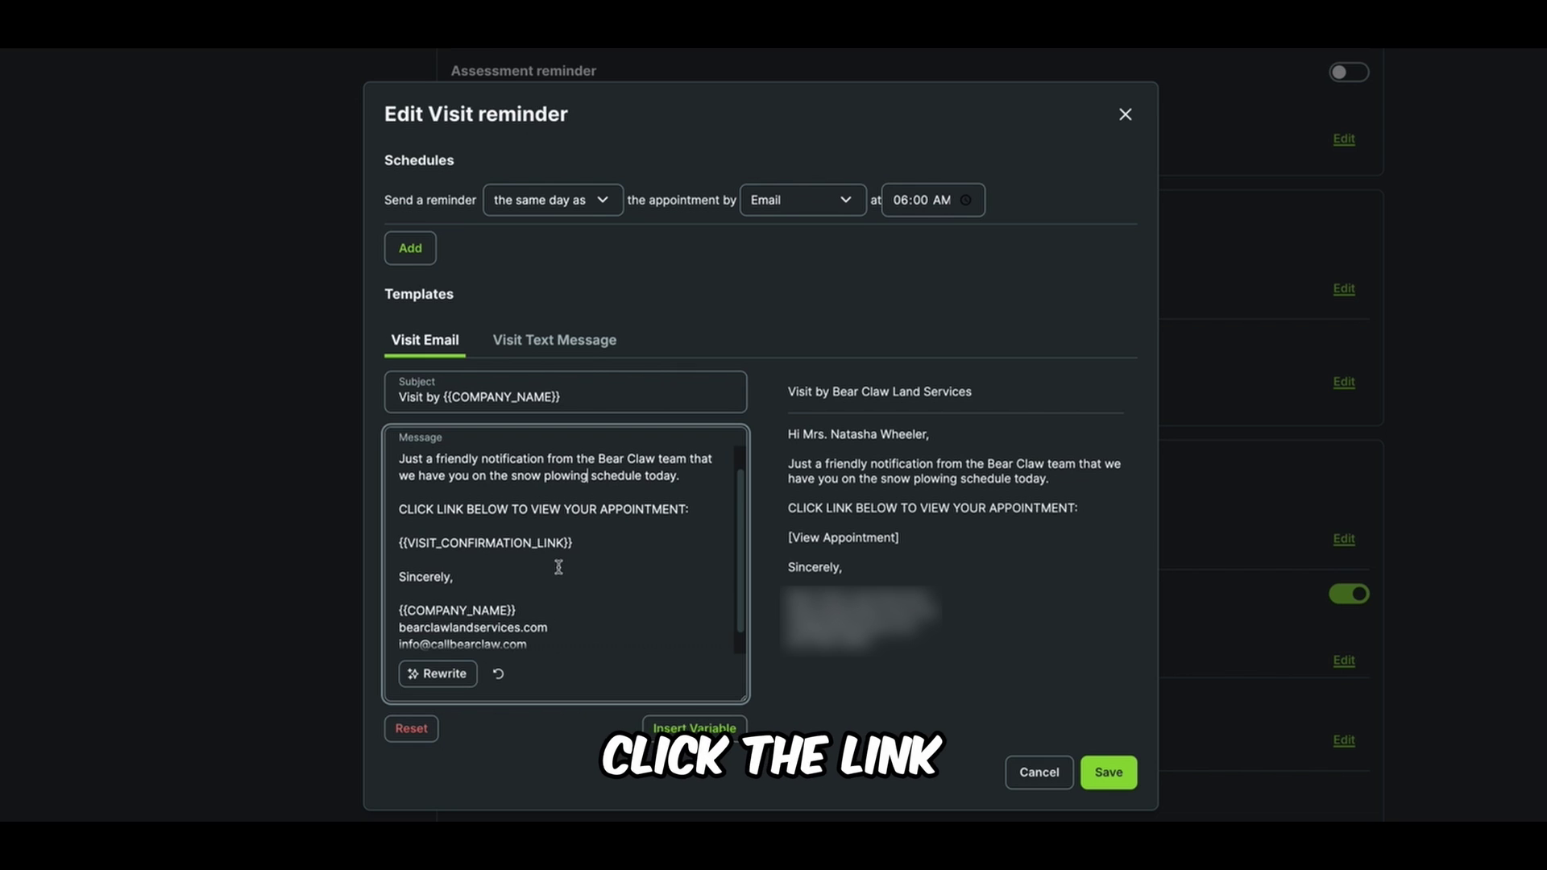
pyautogui.scroll(-1, 497, 574)
pyautogui.scroll(-2, 497, 574)
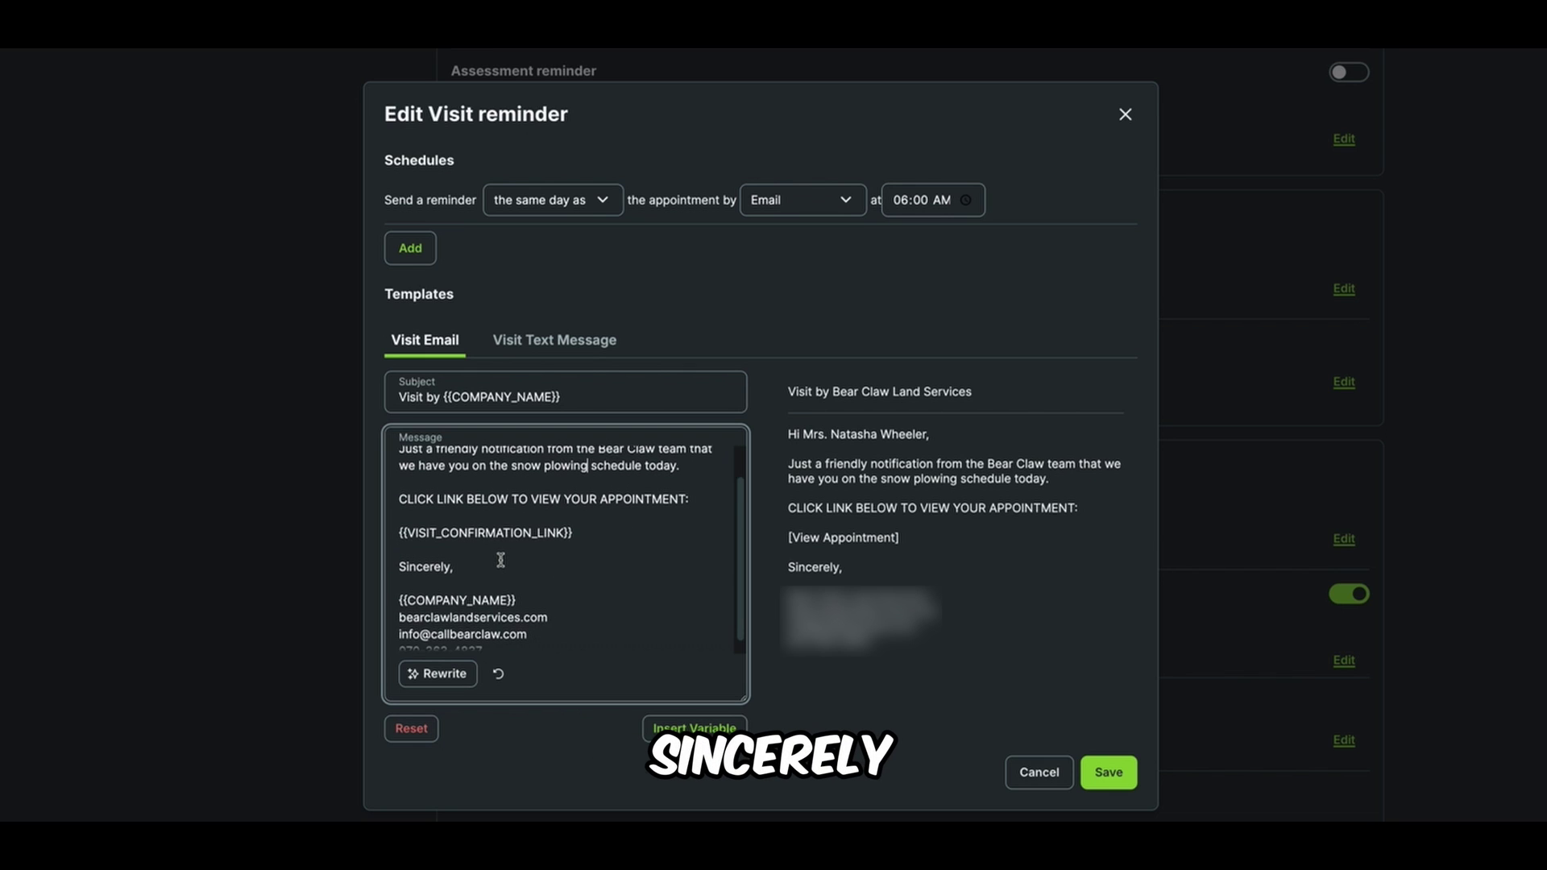
pyautogui.scroll(2, 677, 492)
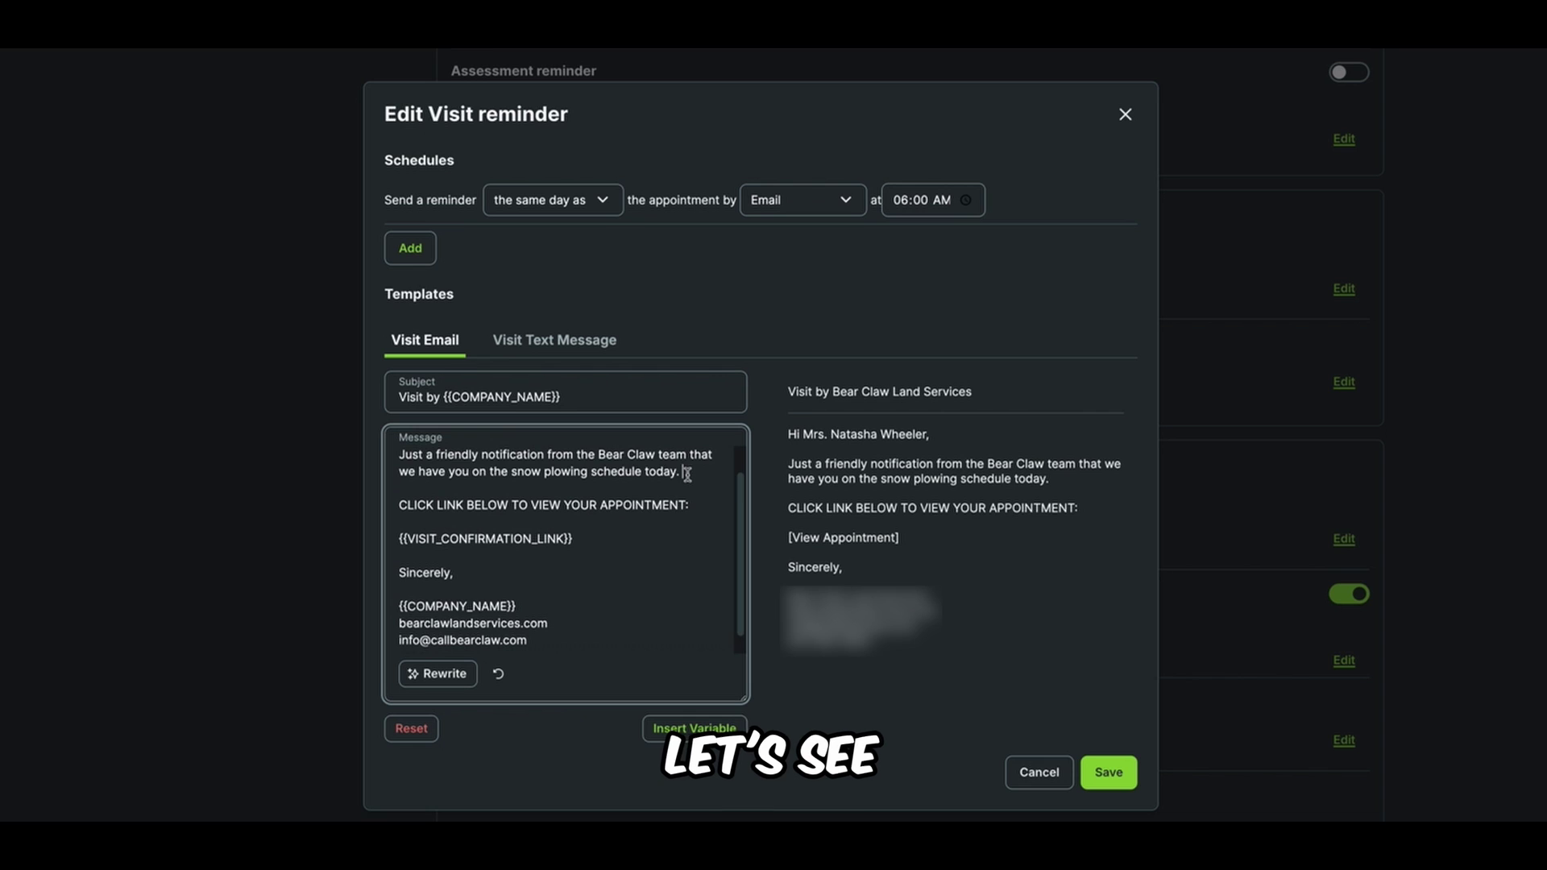
# - Add the line 'Please help us out by removing any vehicles in areas you would like plowed today.'
pyautogui.tripleClick(687, 475)
pyautogui.press('BackSpace')
pyautogui.write('P')
pyautogui.press('BackSpace')
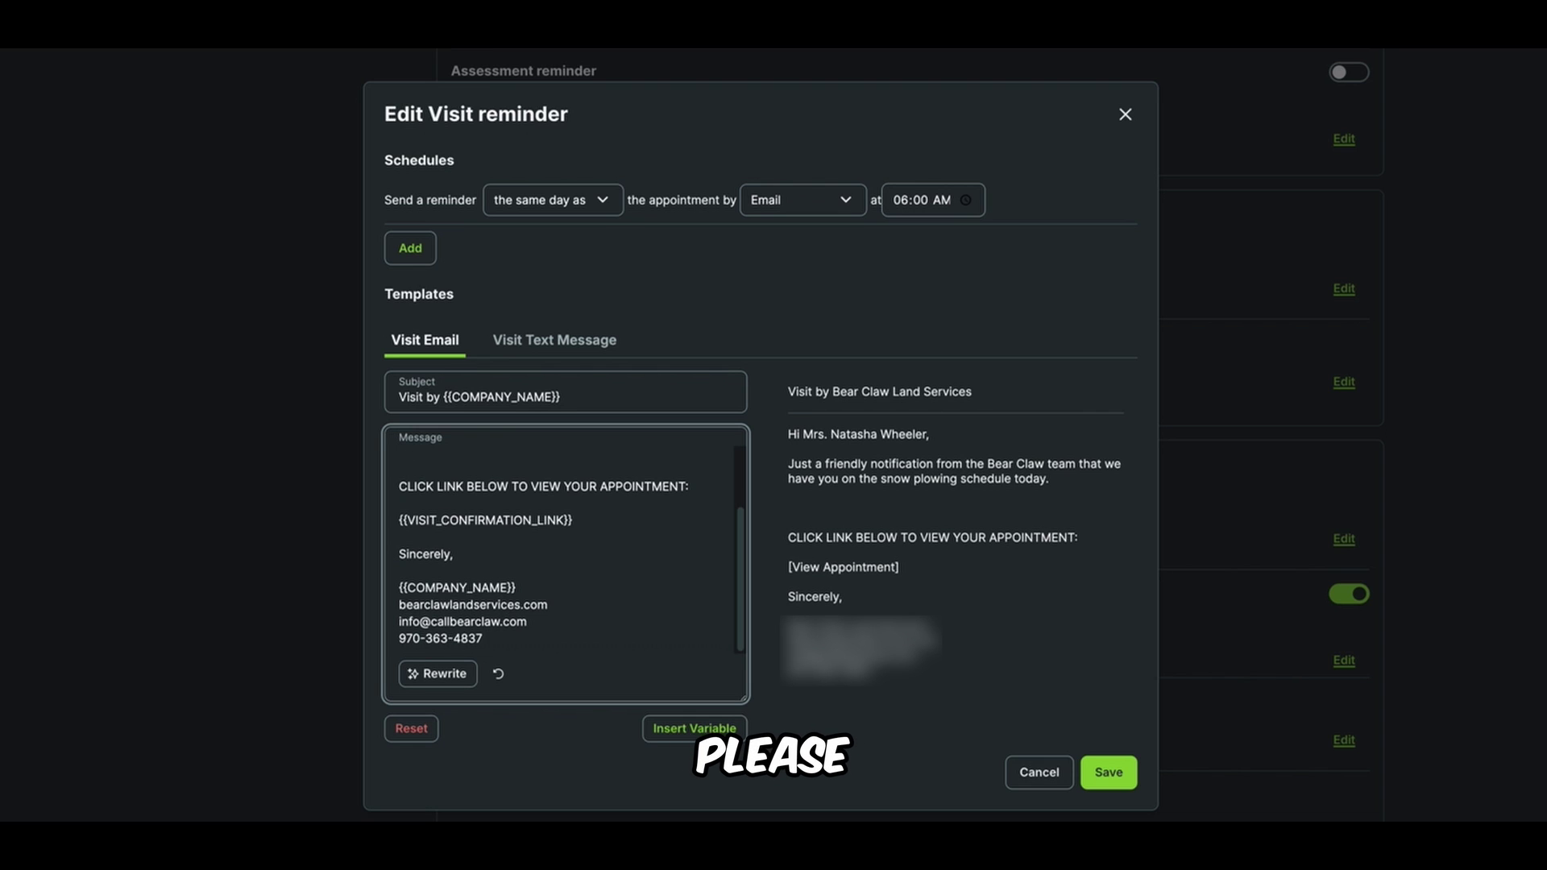
pyautogui.write('Just a friendly notification from the Bear Claw team that we have you on the snow plowing schedule today.')
pyautogui.write('Please m')
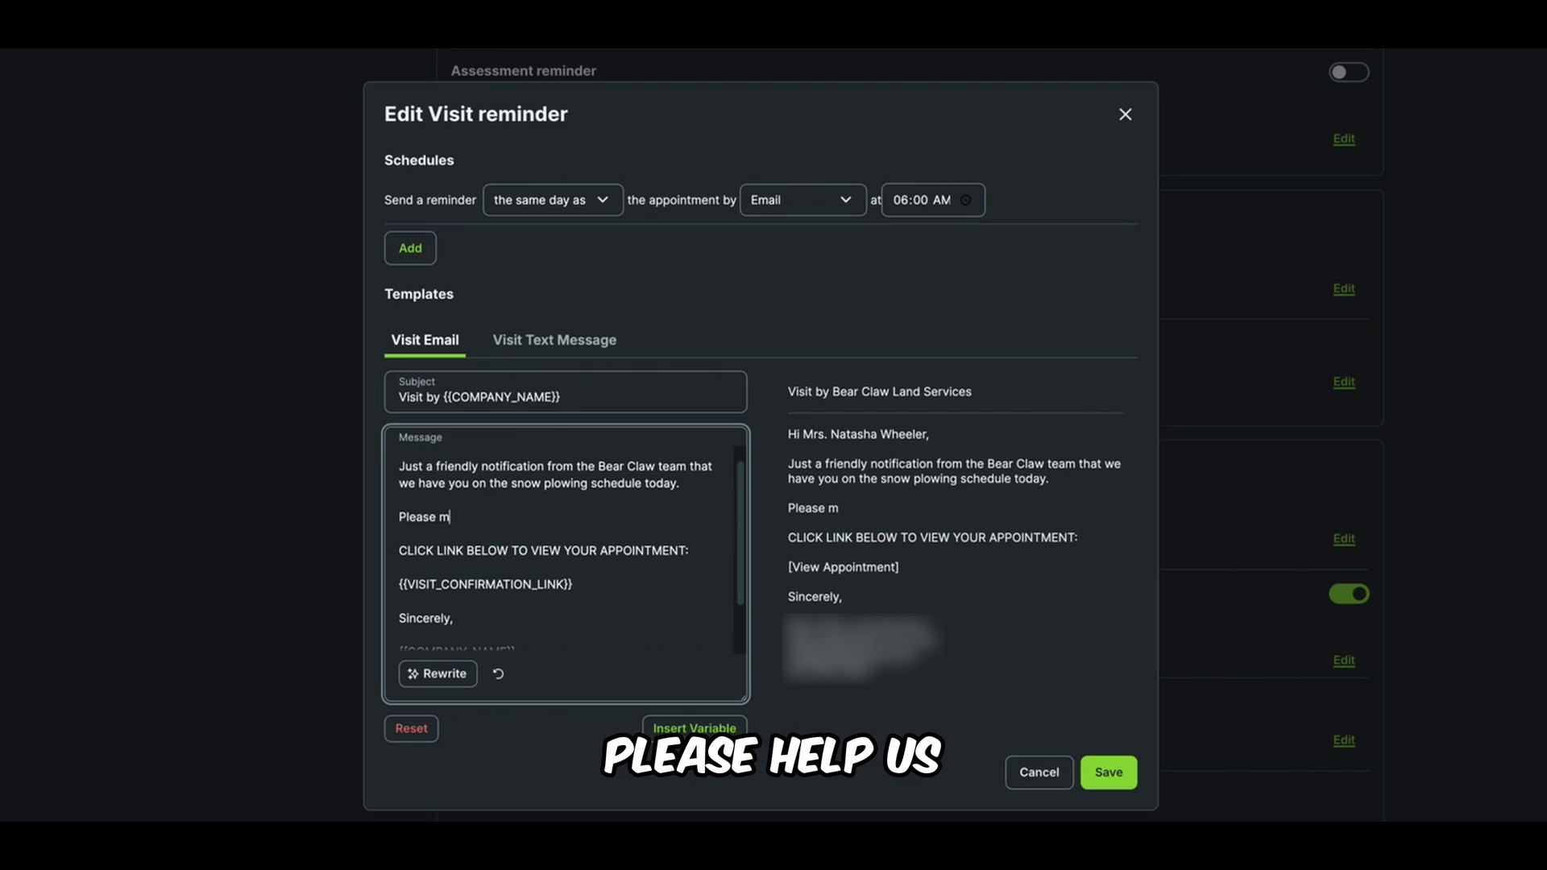
pyautogui.press('BackSpace')
pyautogui.write('help us out by ')
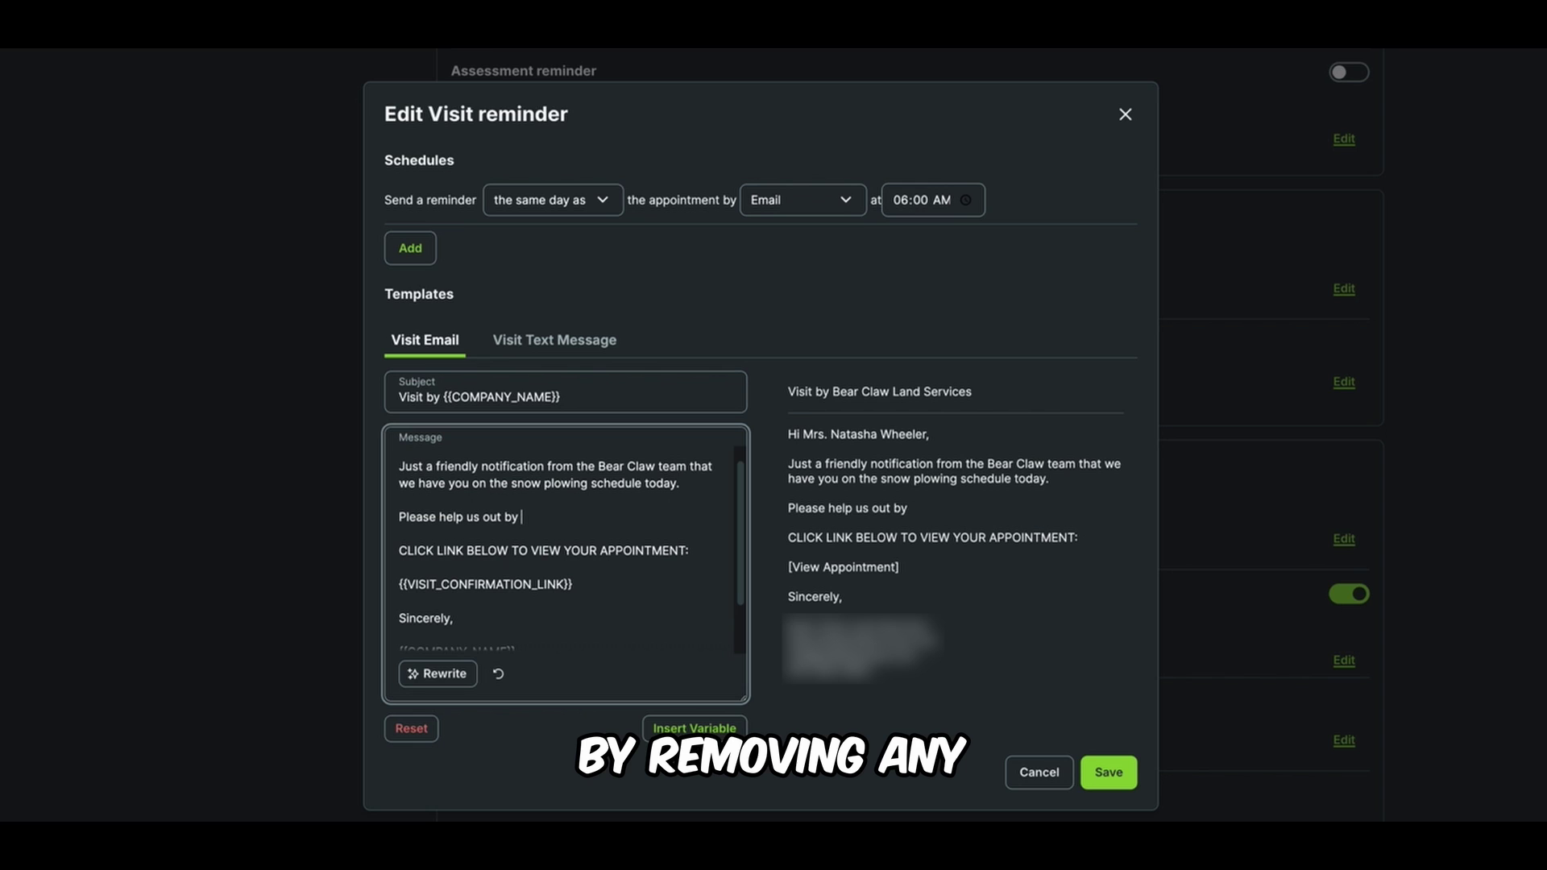
pyautogui.write('removing any ve')
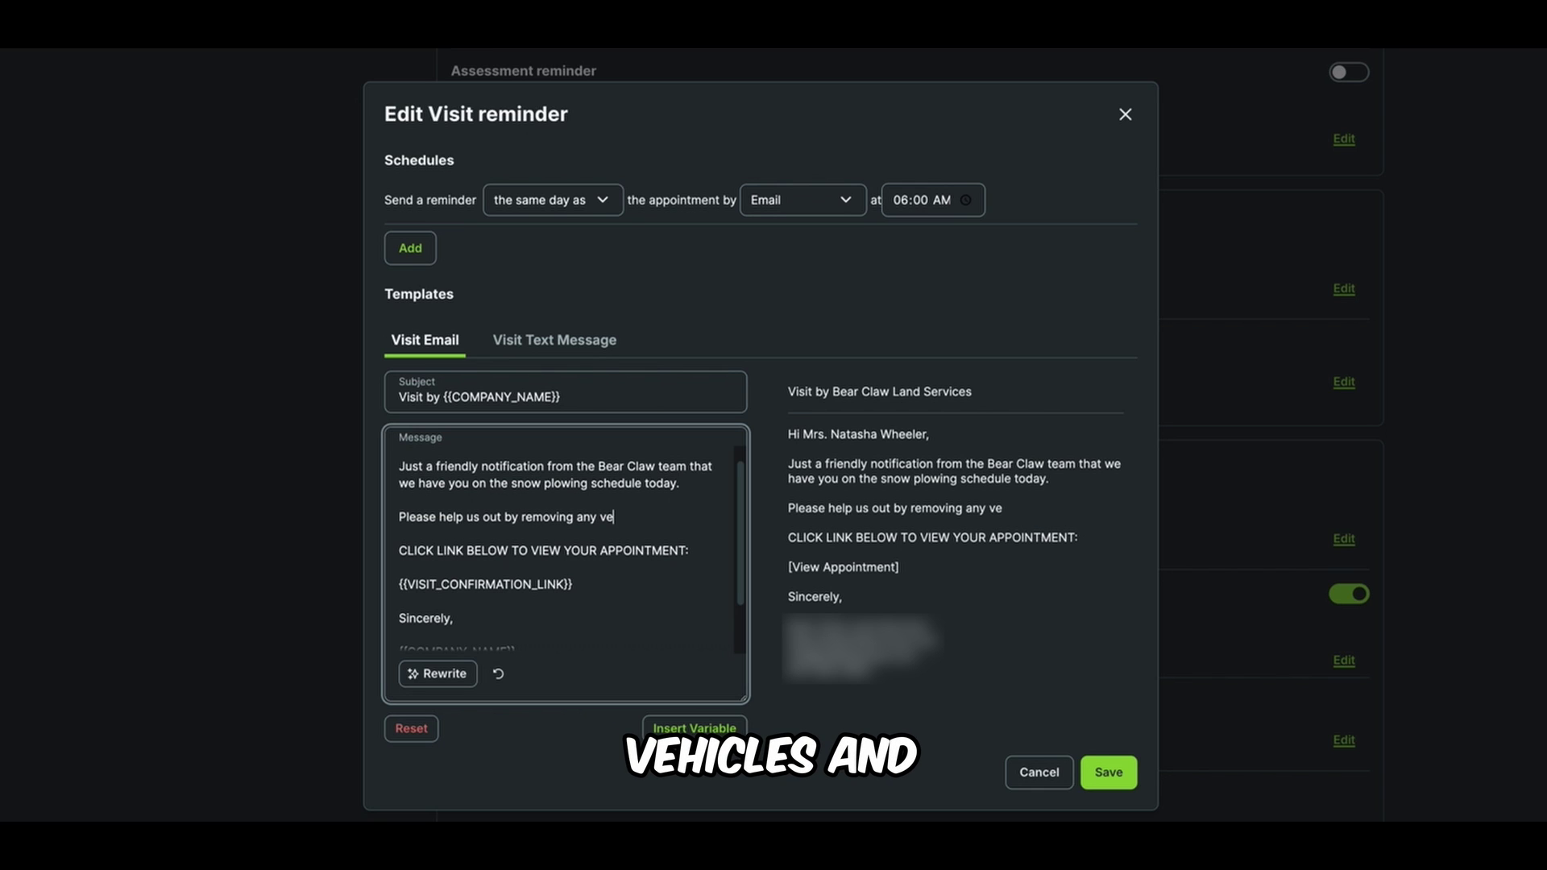
pyautogui.write('hicles in are')
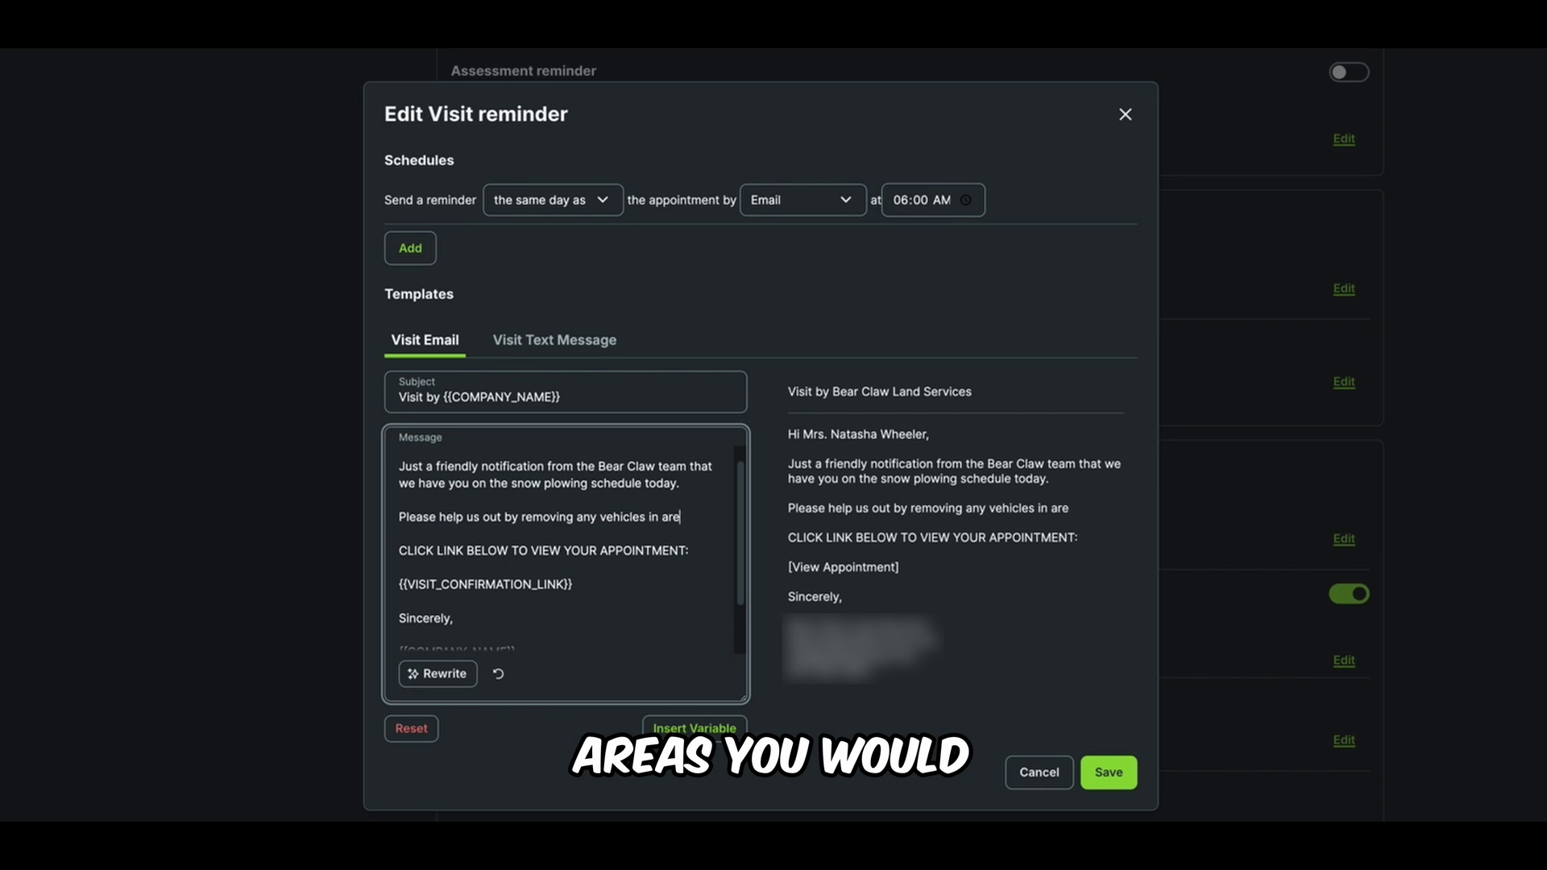
pyautogui.write('as you would like p')
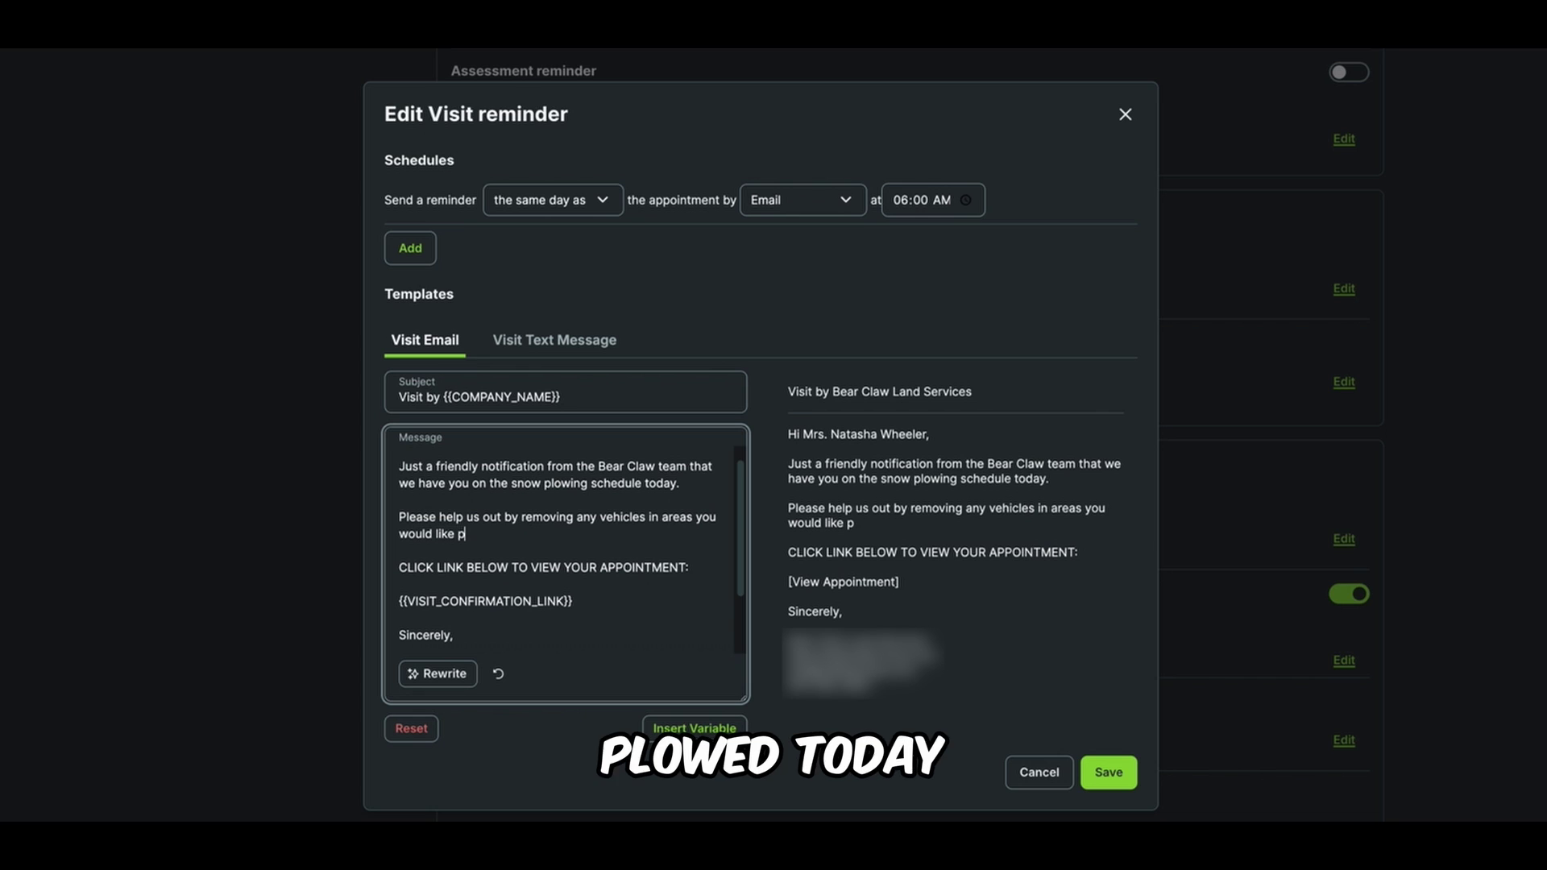
pyautogui.write('lowed today.')
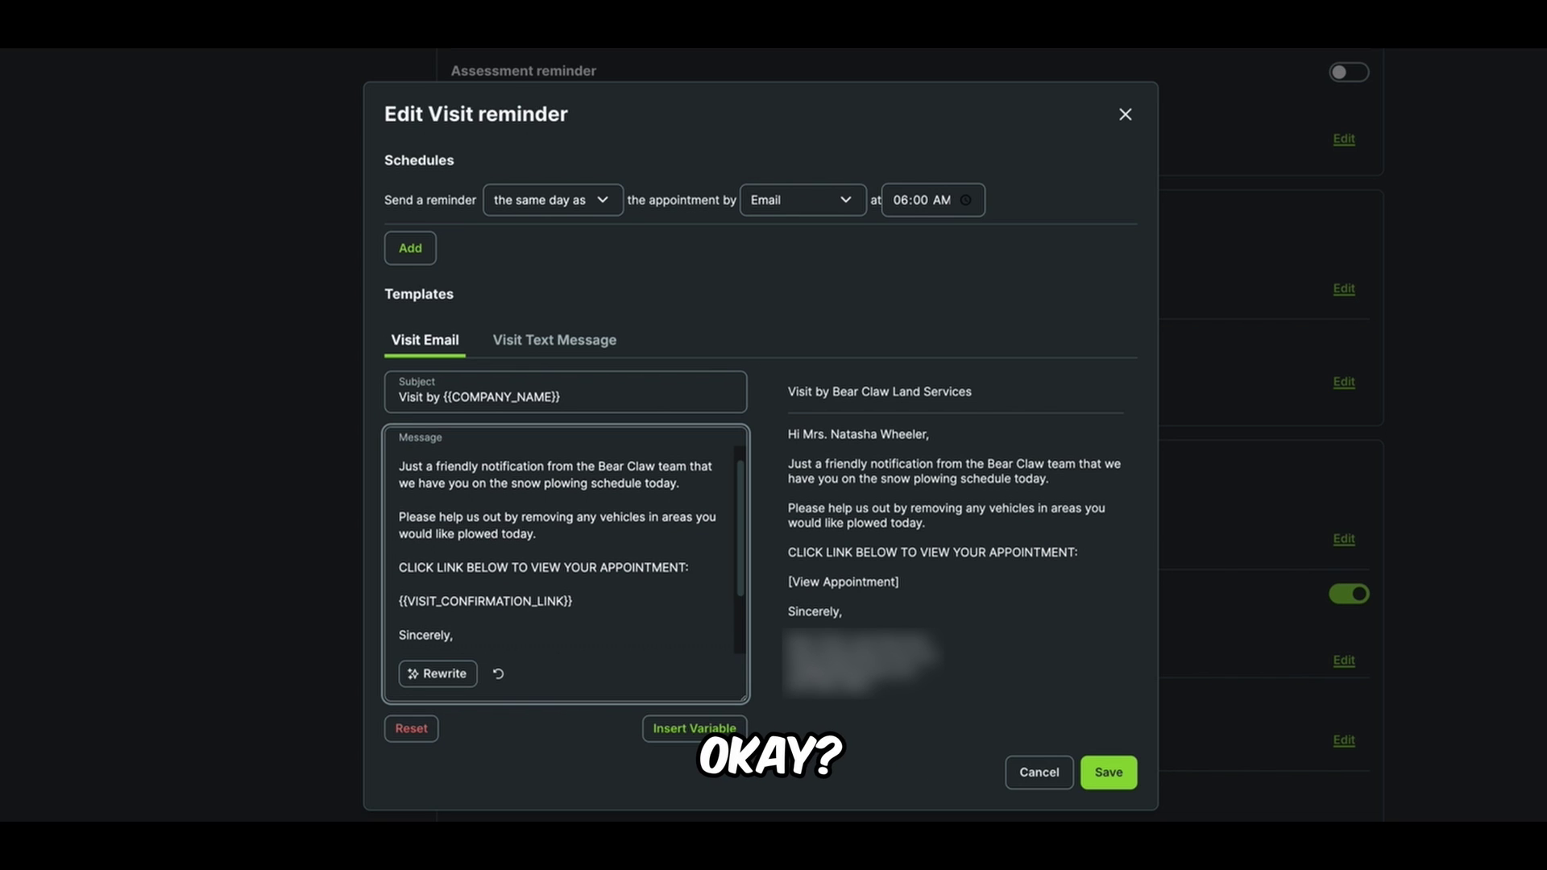
pyautogui.scroll(-1, 564, 547)
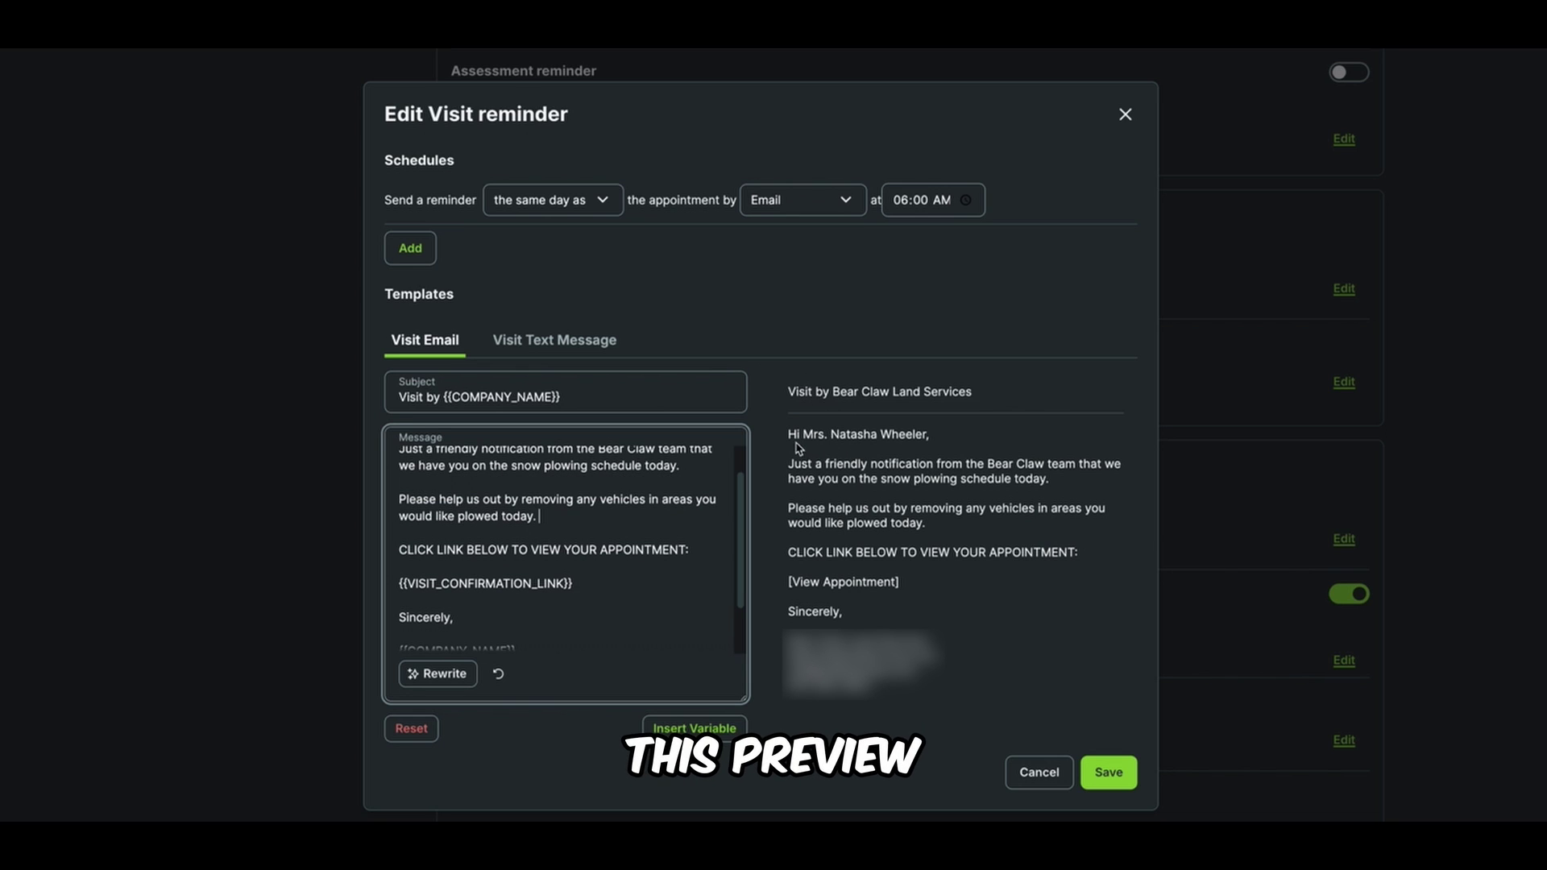
pyautogui.click(886, 454)
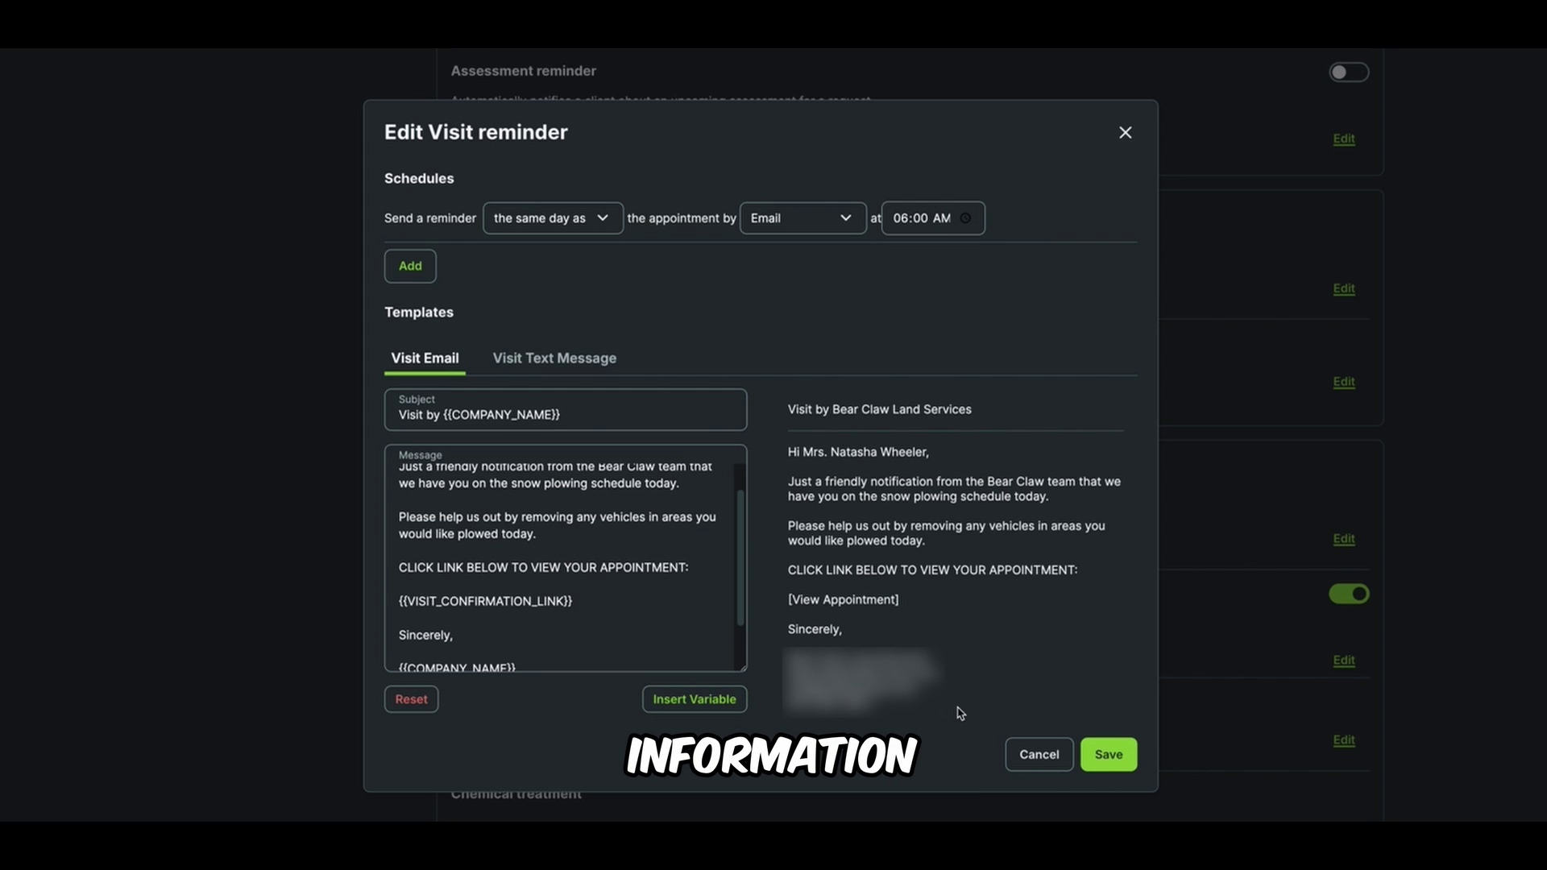
# - Save the customized visit reminder
pyautogui.click(1109, 753)
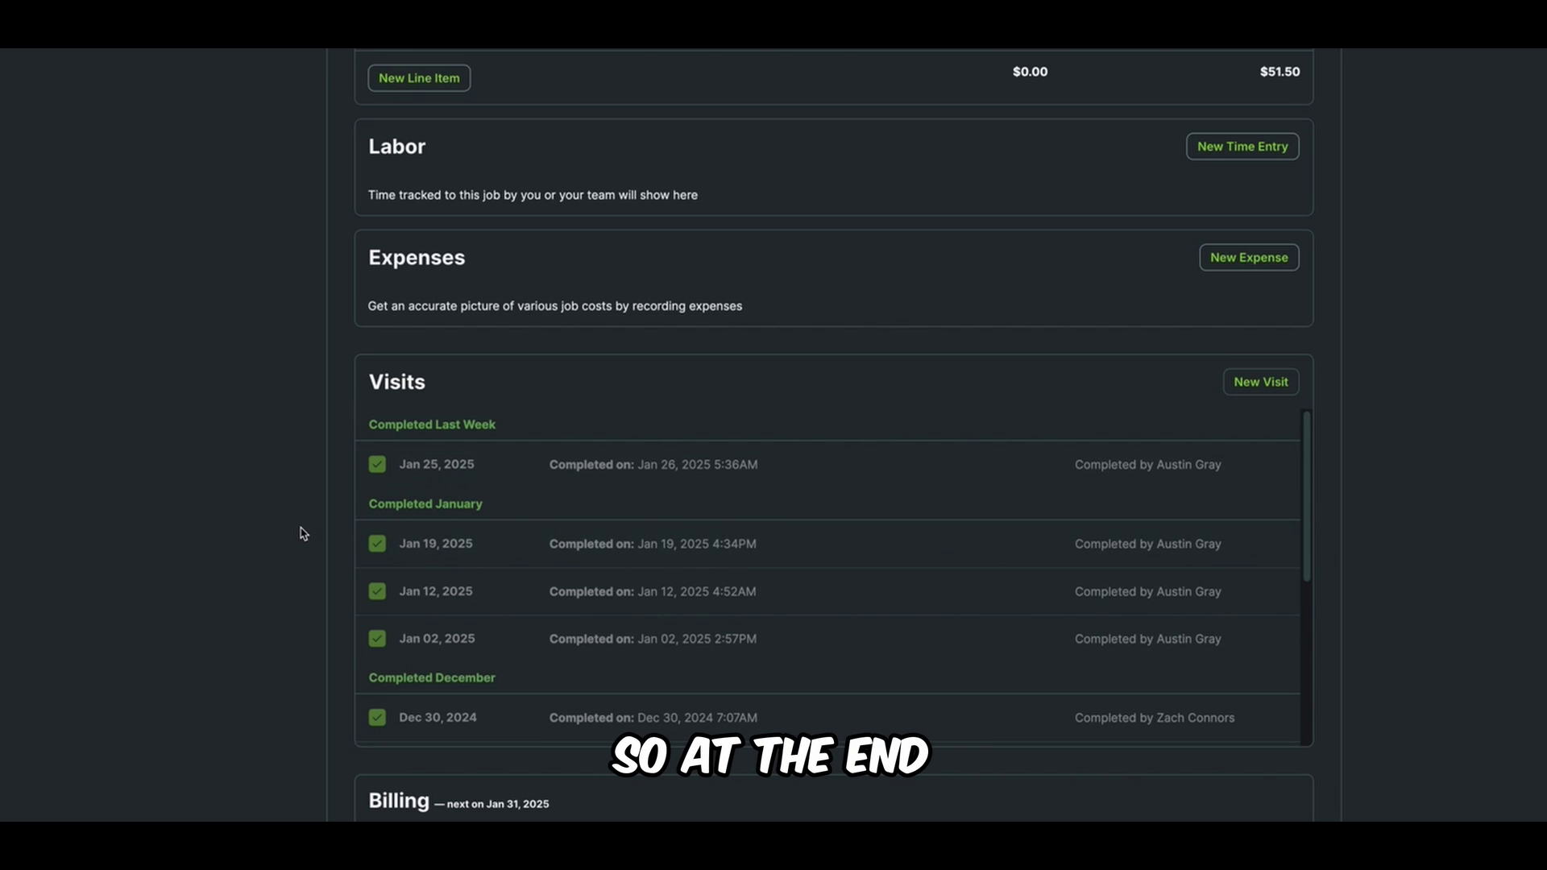
pyautogui.scroll(-5, 467, 474)
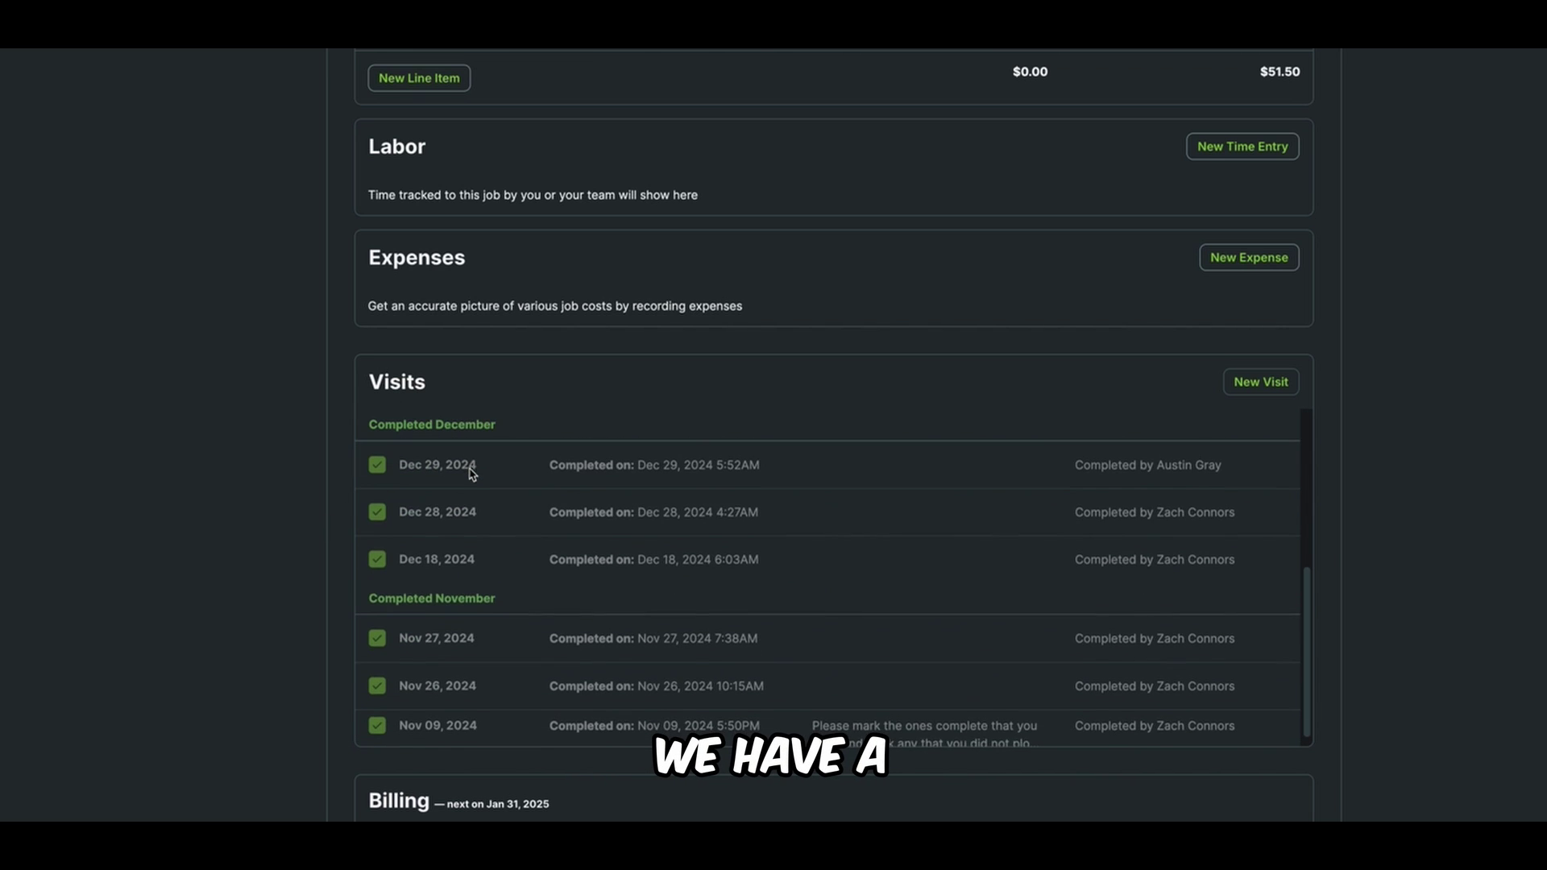
pyautogui.scroll(-3, 315, 569)
# - Review the snow removal job's invoicing reminders, billed invoices and completed plowing visits
pyautogui.click(493, 575)
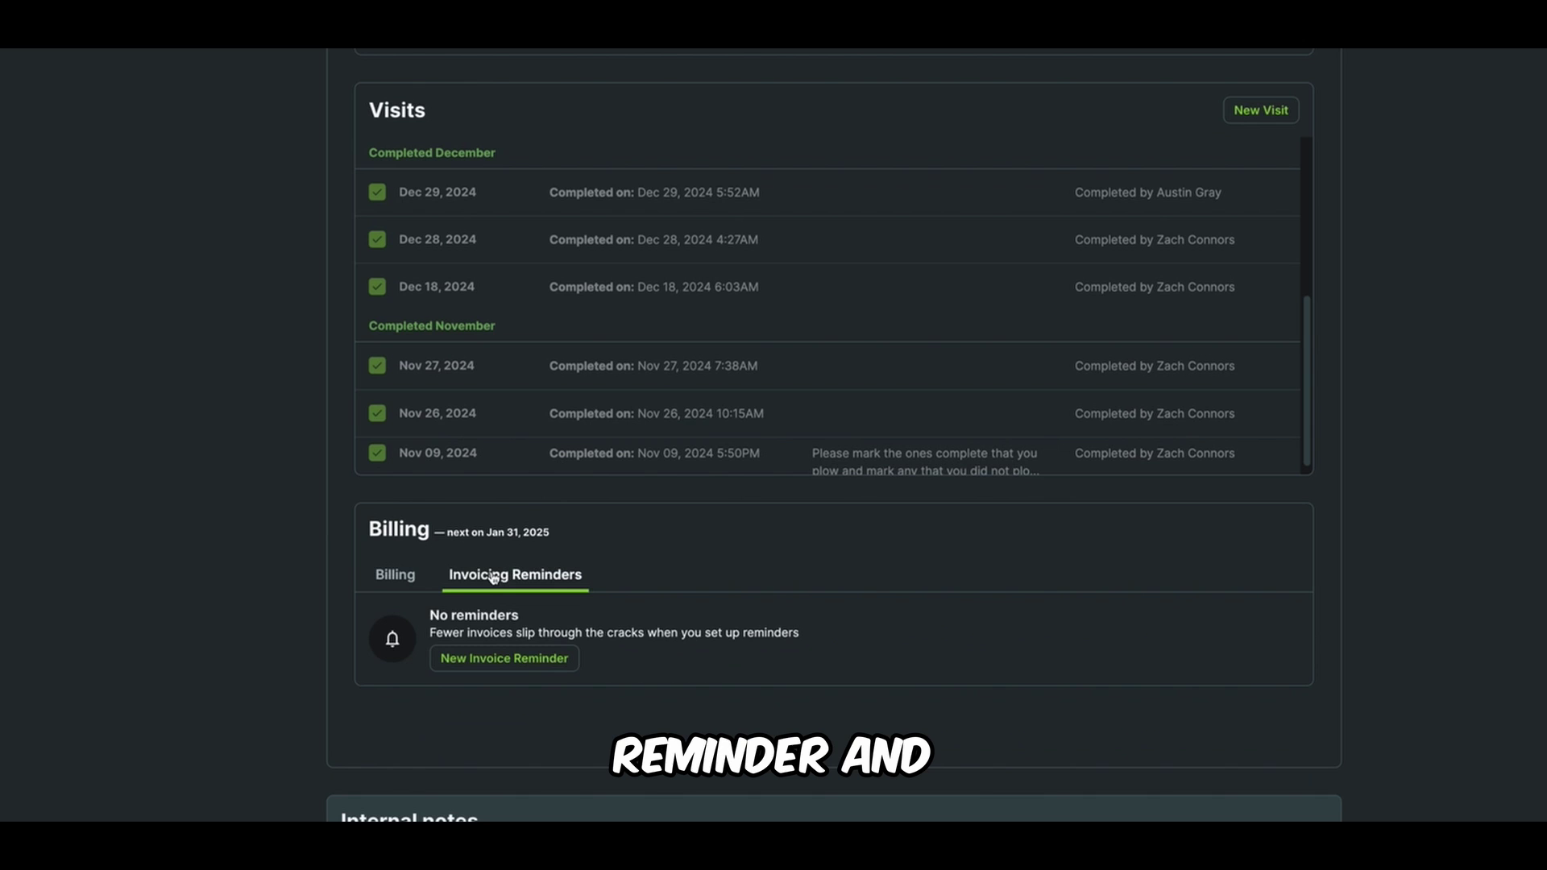
pyautogui.click(394, 575)
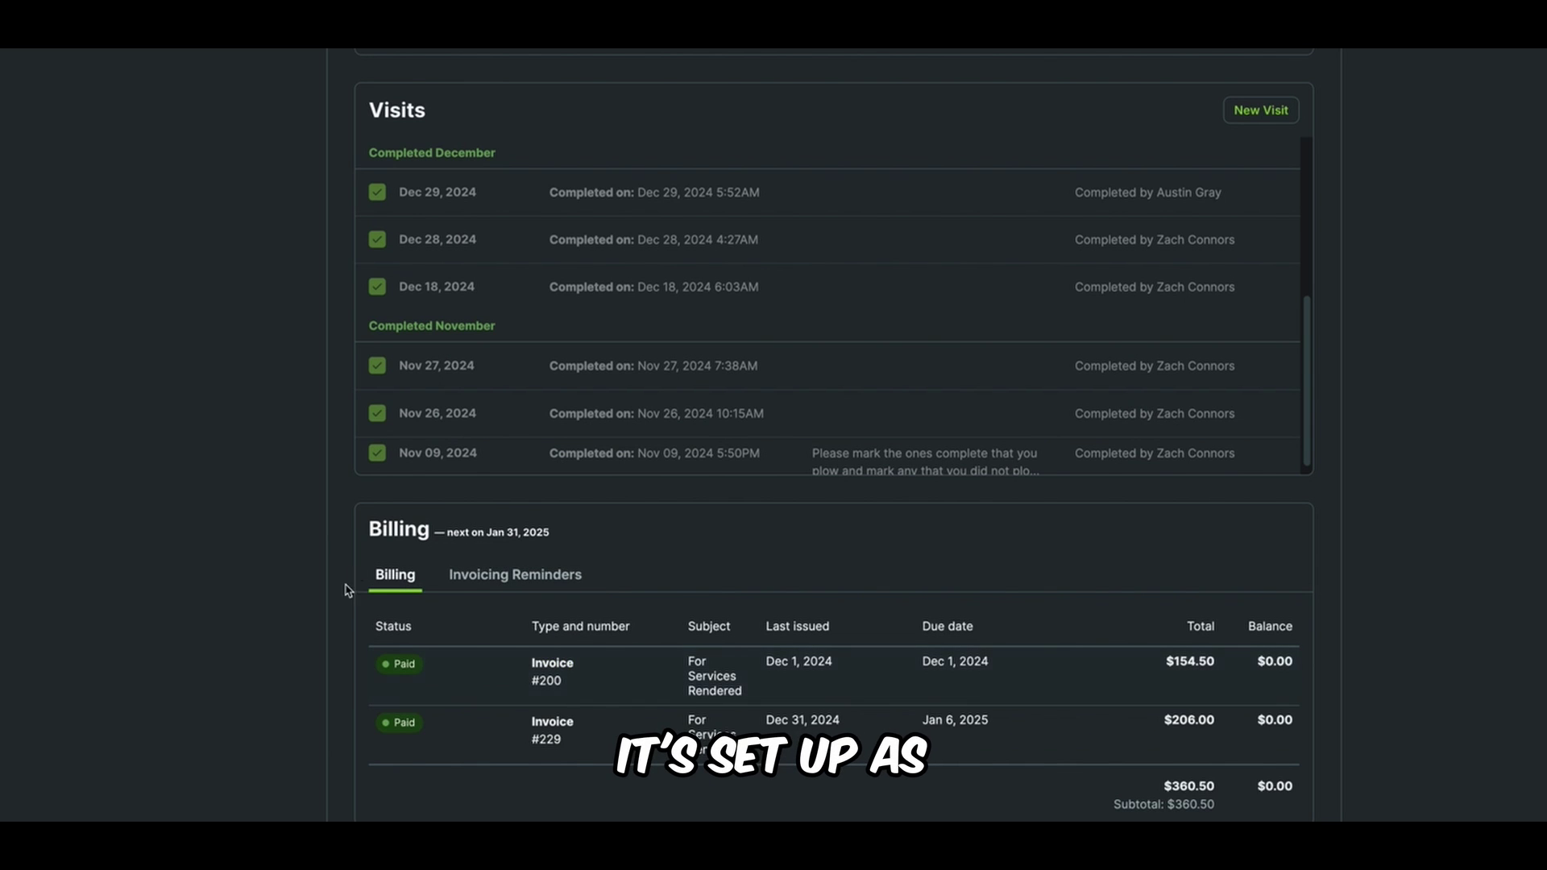
pyautogui.scroll(3, 250, 562)
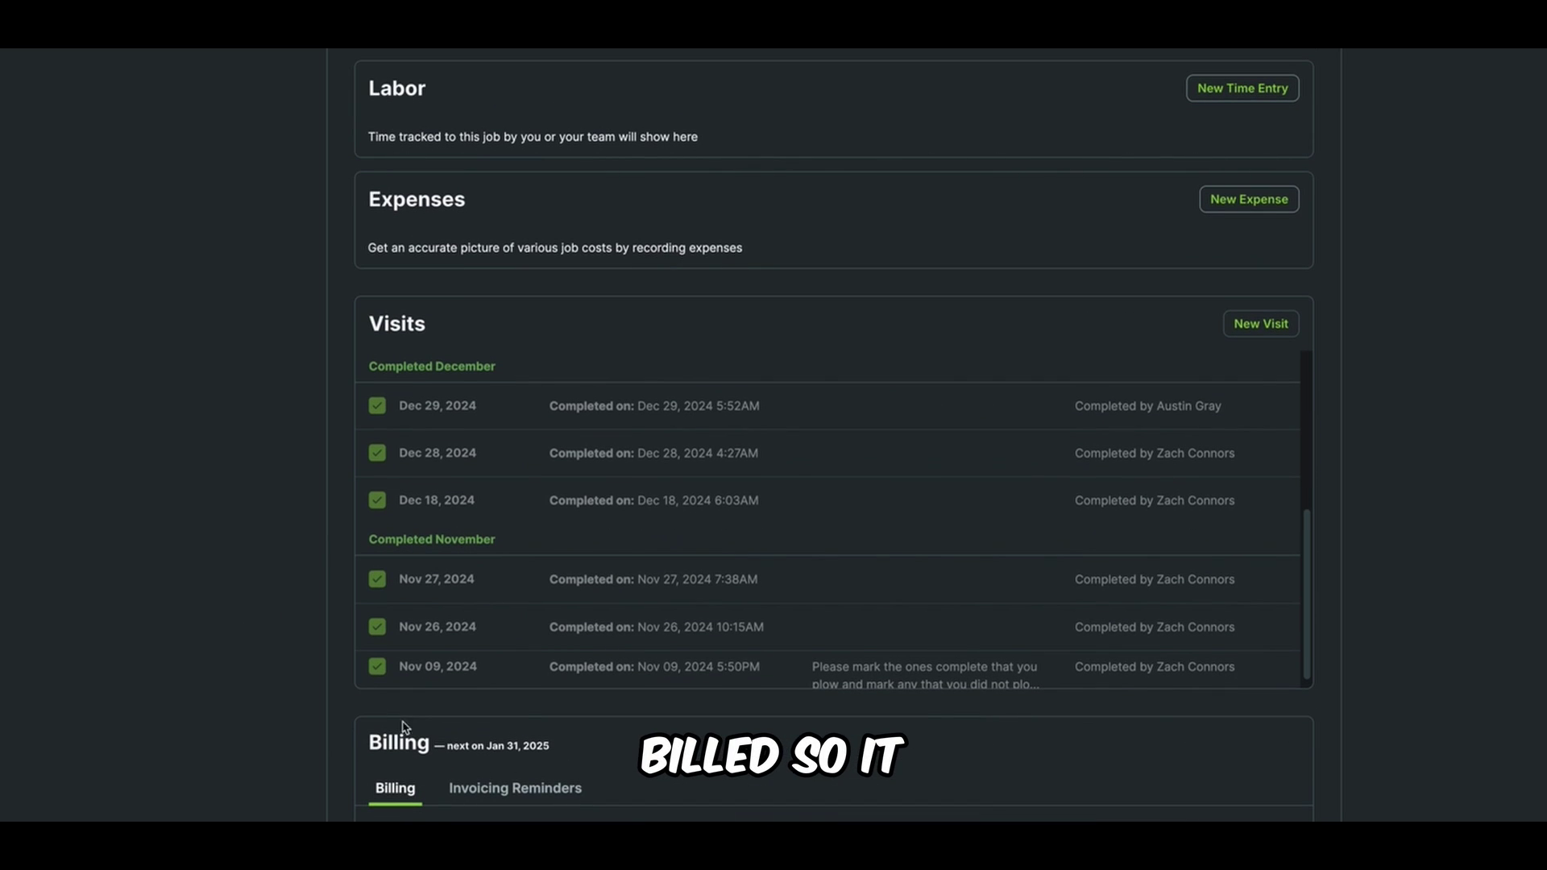
pyautogui.scroll(6, 467, 597)
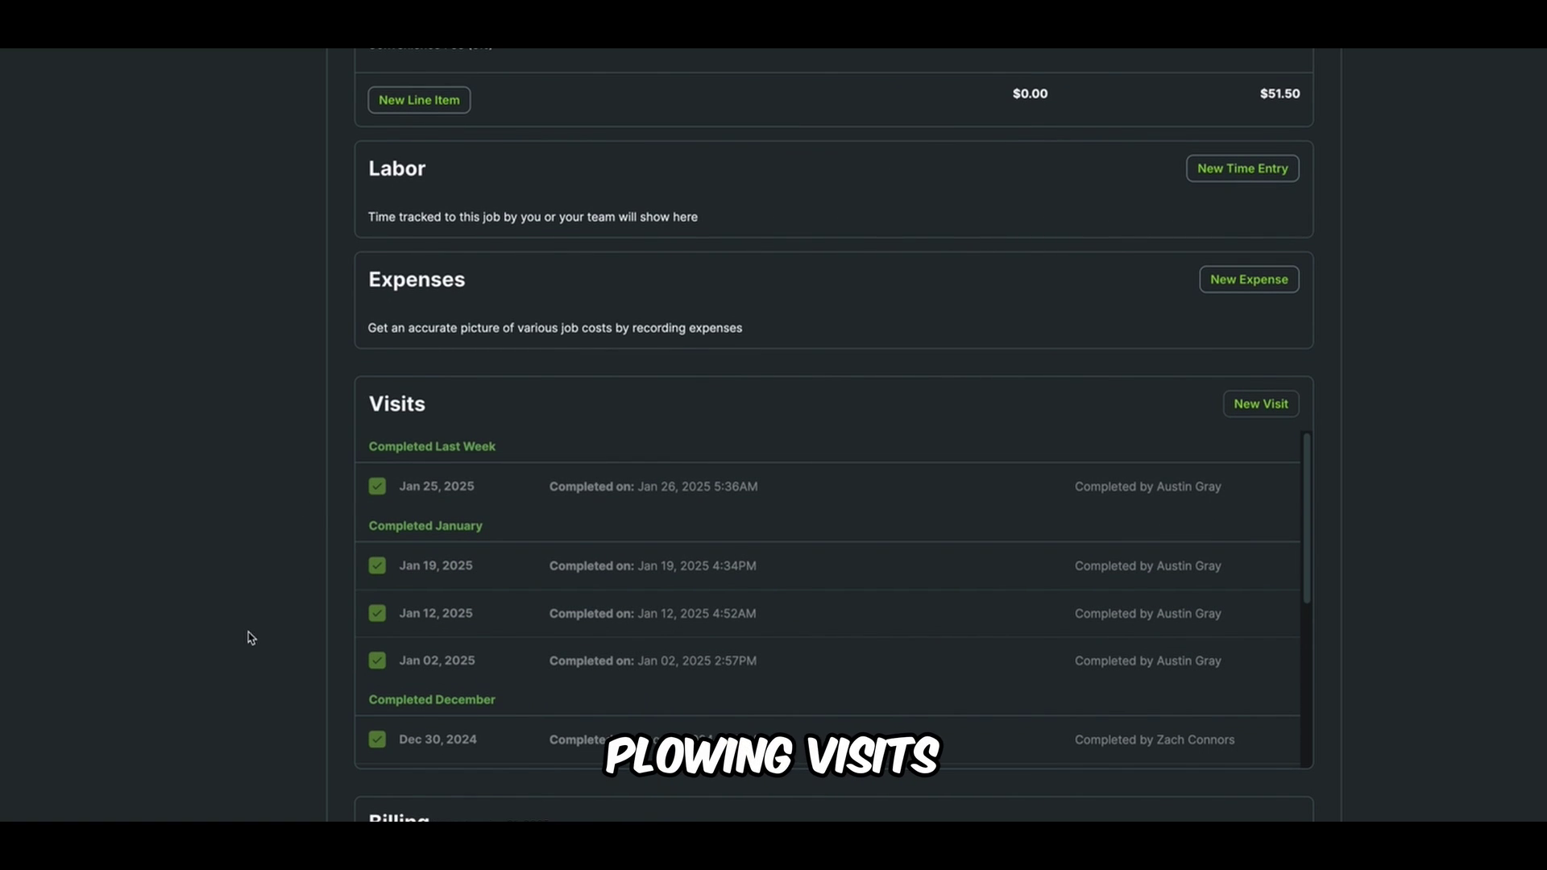
pyautogui.scroll(5, 250, 635)
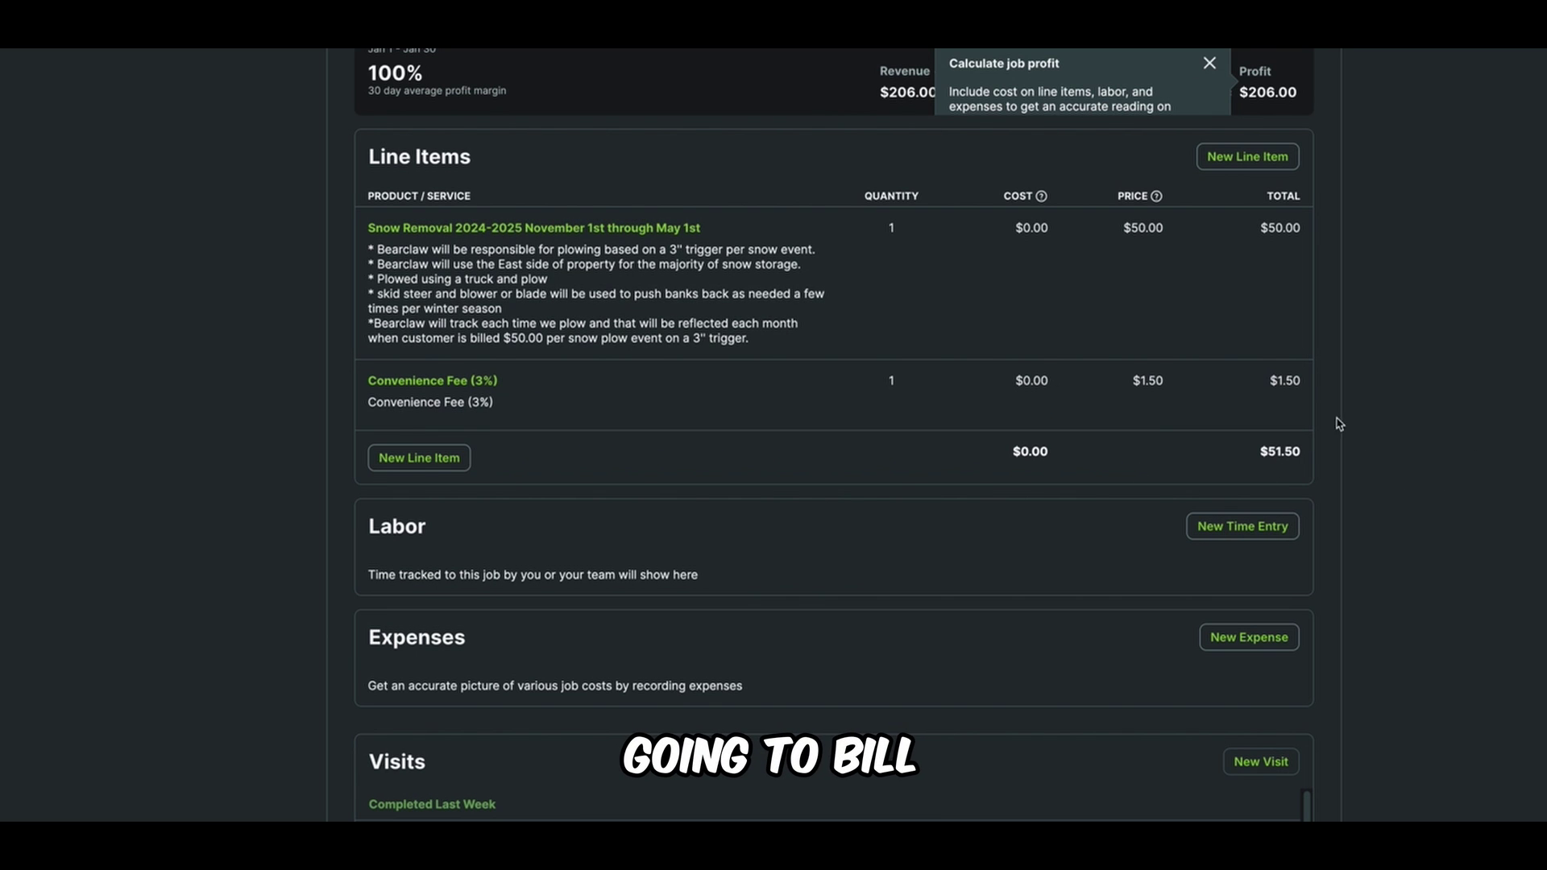
pyautogui.scroll(-1, 1539, 245)
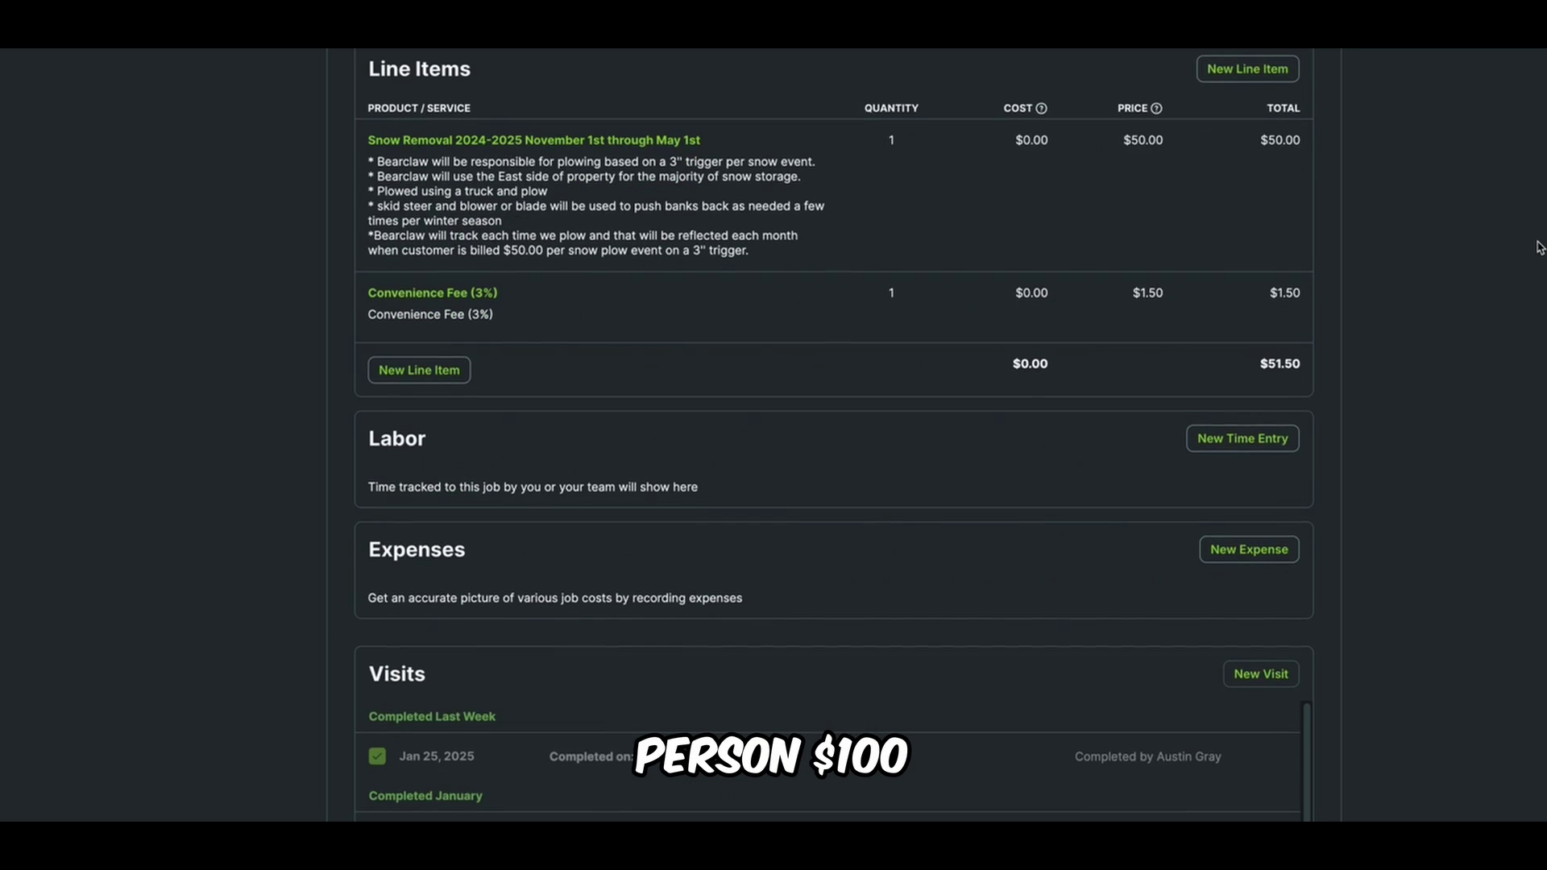
pyautogui.scroll(-3, 1539, 246)
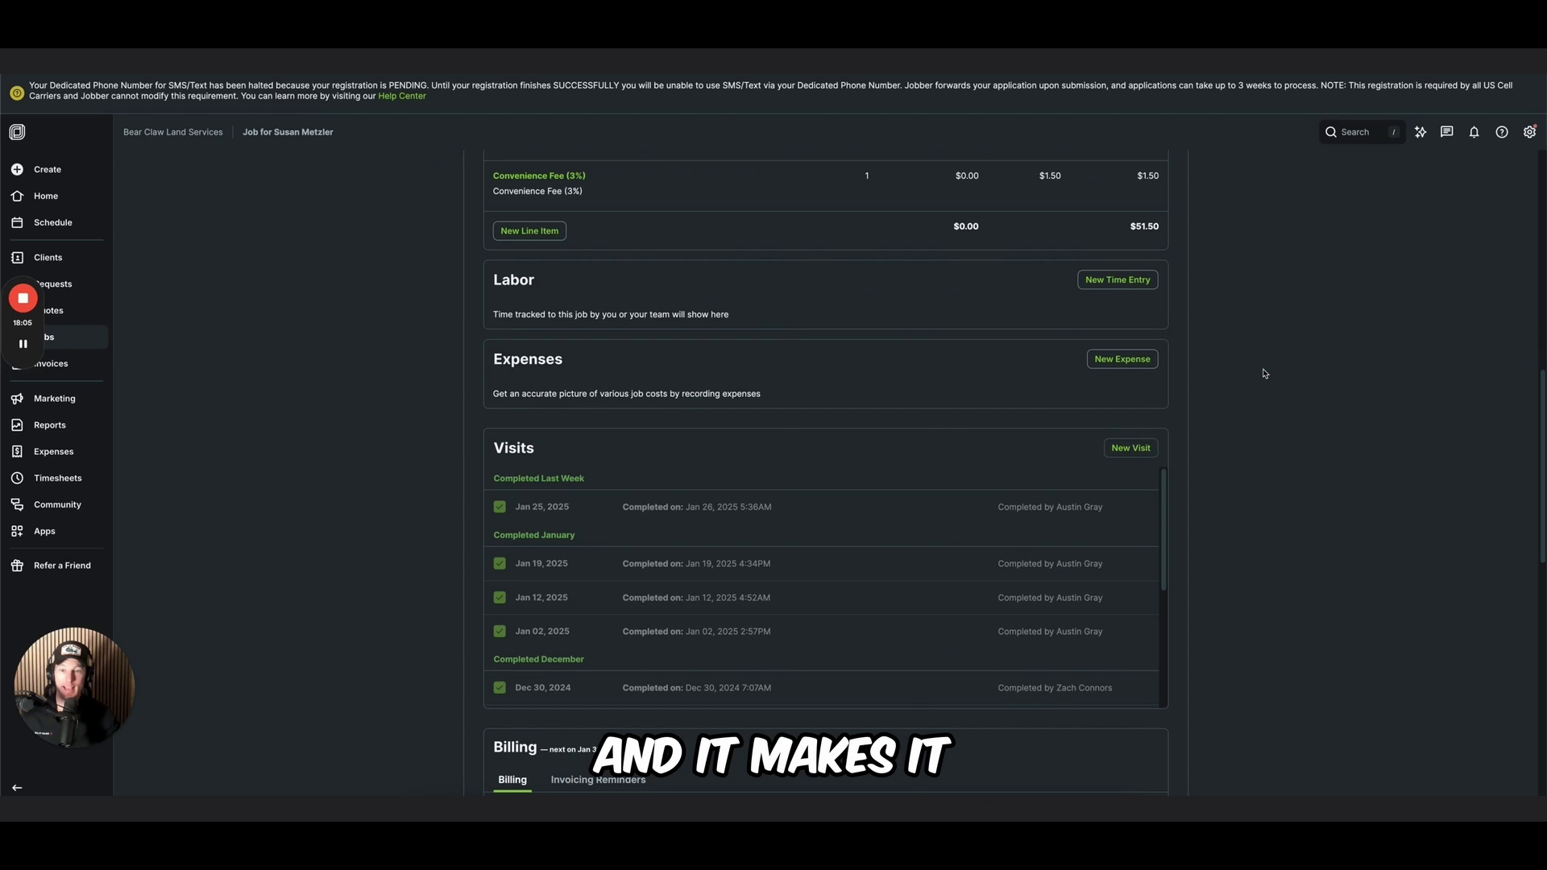
pyautogui.scroll(10, 1263, 374)
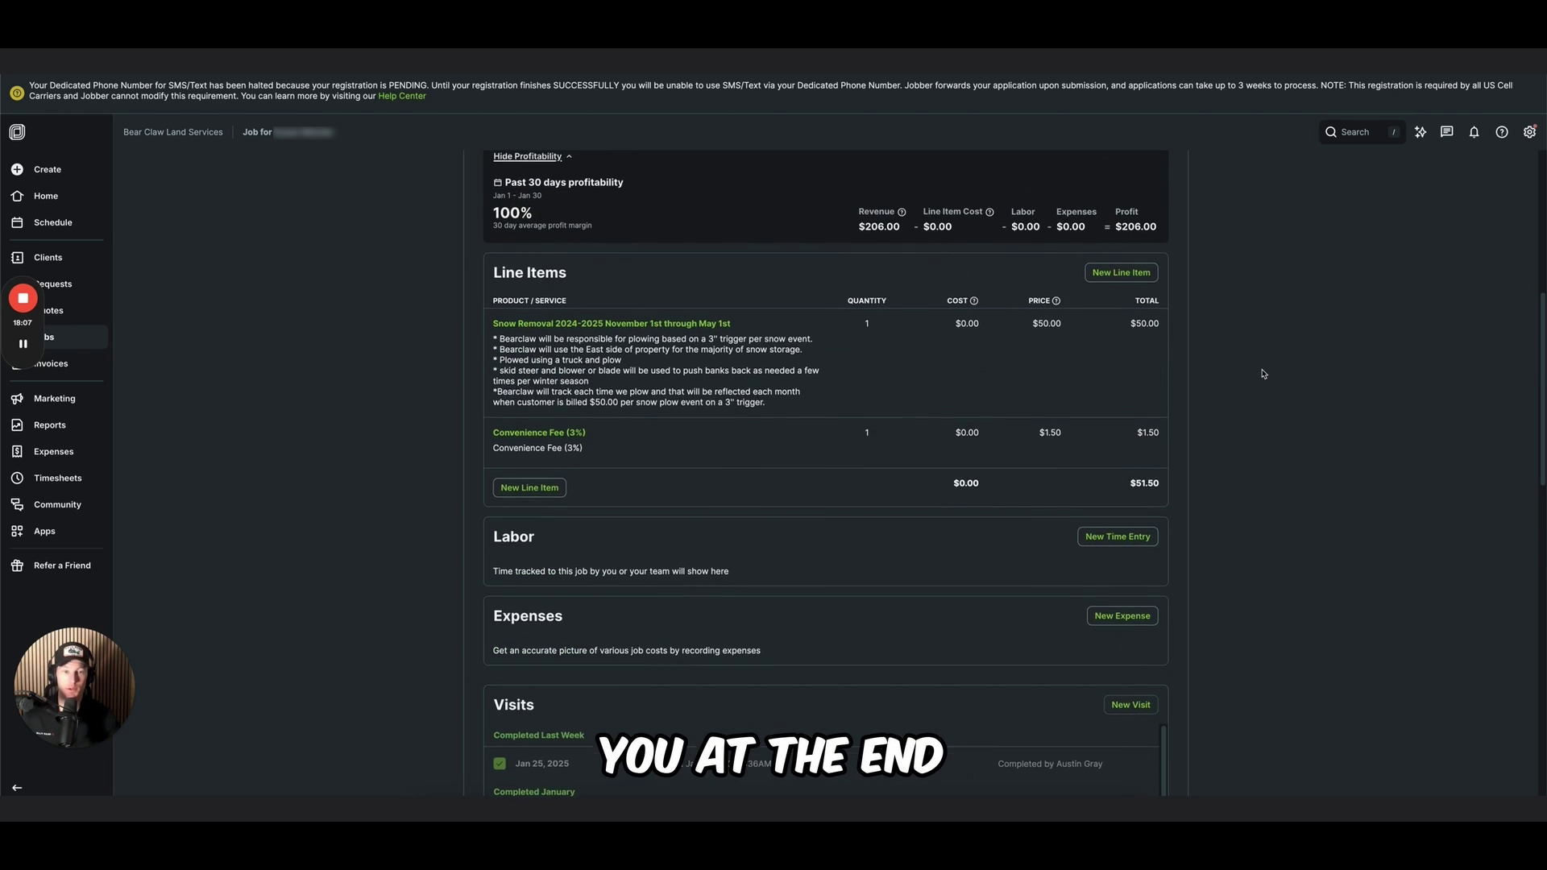